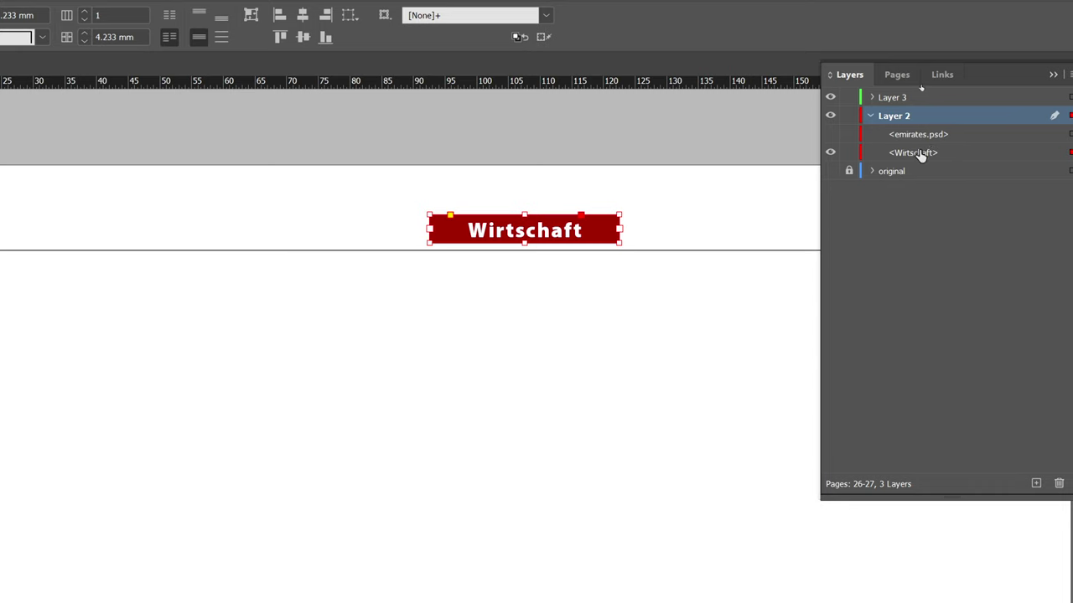
- Show emirates.psd in Layer 2 and move it below the Wirtschaft label in the stacking order
{"action": "left_click", "coordinate": [830, 135]}
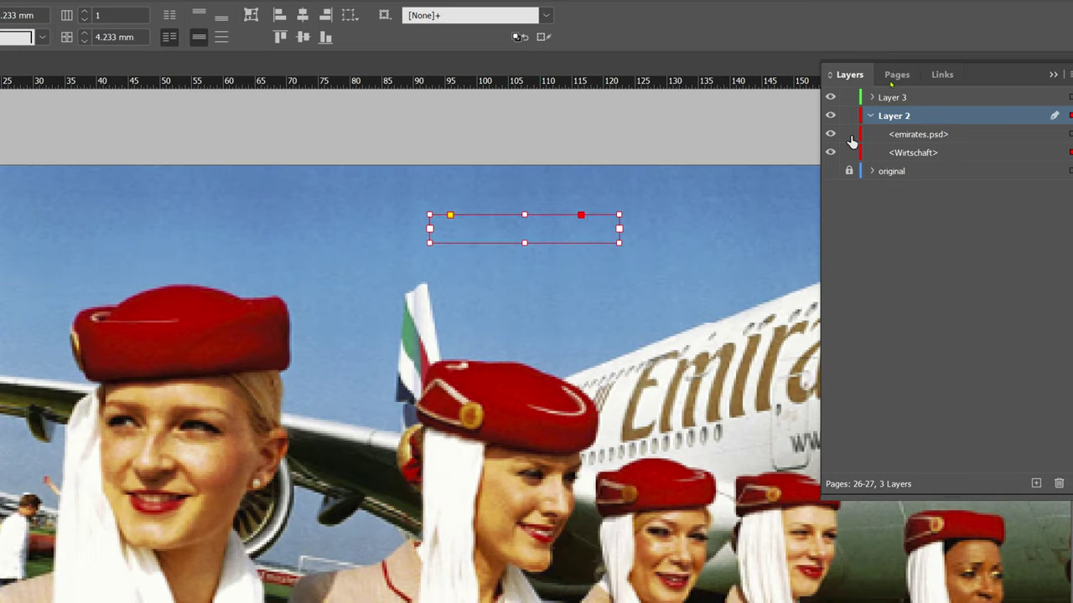
{"action": "left_click_drag", "start_coordinate": [926, 138], "coordinate": [898, 168]}
{"action": "left_click", "coordinate": [524, 129]}
- Check how the Emirates photo and the section label sit across the spread of pages 26-27
{"action": "scroll", "coordinate": [572, 172], "scroll_direction": "down", "scroll_amount": 3}
{"action": "scroll", "coordinate": [573, 172], "scroll_direction": "right", "scroll_amount": 5}
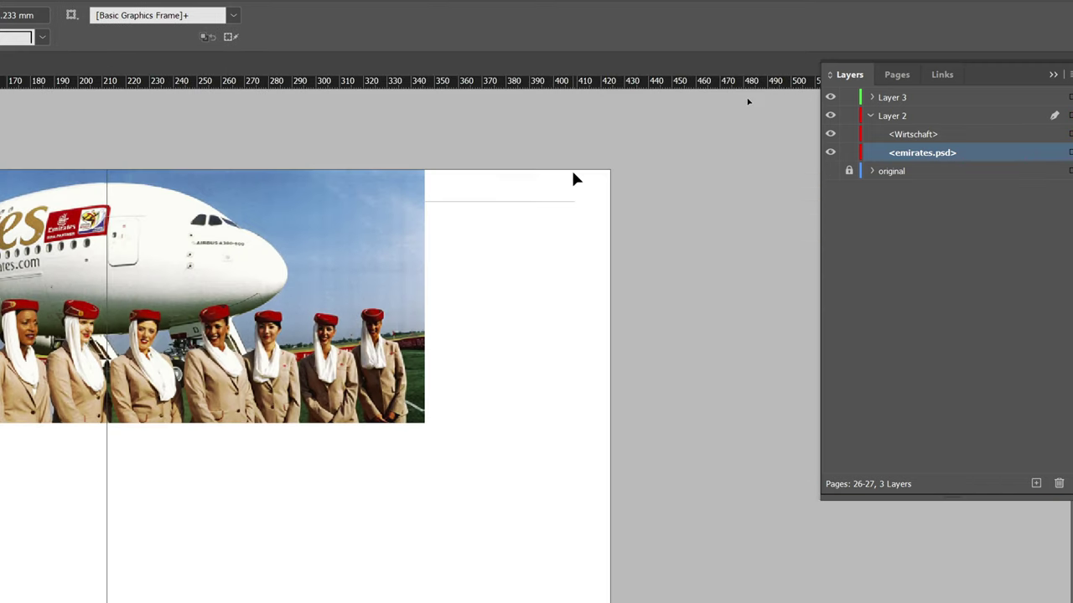
{"action": "left_click_drag", "start_coordinate": [90, 402], "coordinate": [91, 371]}
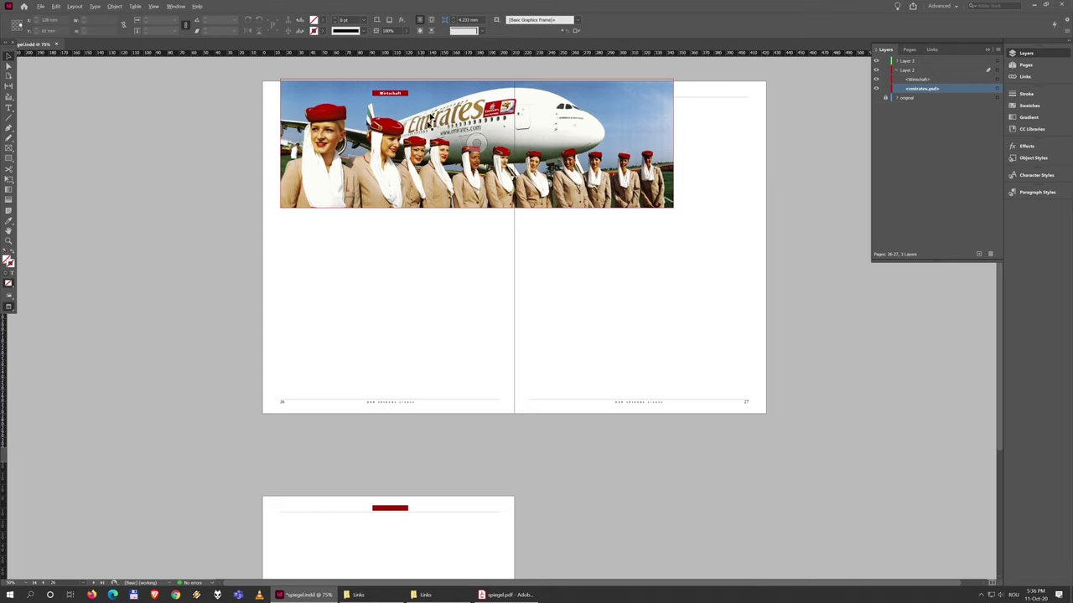
{"action": "scroll", "coordinate": [436, 100], "scroll_direction": "up", "scroll_amount": 1}
{"action": "left_click_drag", "start_coordinate": [448, 209], "coordinate": [441, 278]}
{"action": "scroll", "coordinate": [542, 310], "scroll_direction": "up", "scroll_amount": 1}
{"action": "scroll", "coordinate": [542, 310], "scroll_direction": "down", "scroll_amount": 1}
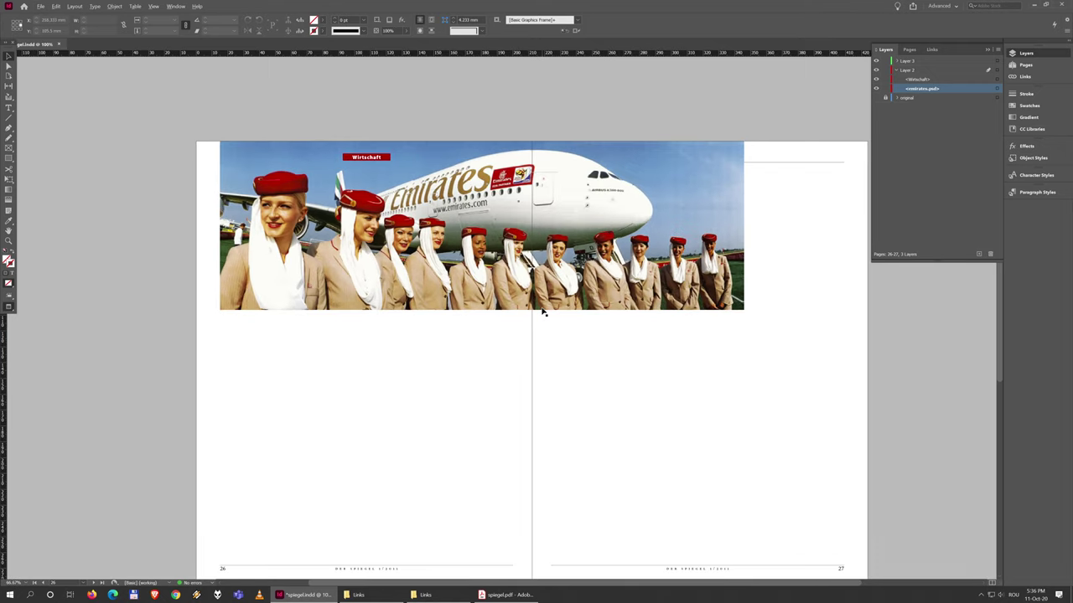
{"action": "left_click_drag", "start_coordinate": [547, 452], "coordinate": [539, 419]}
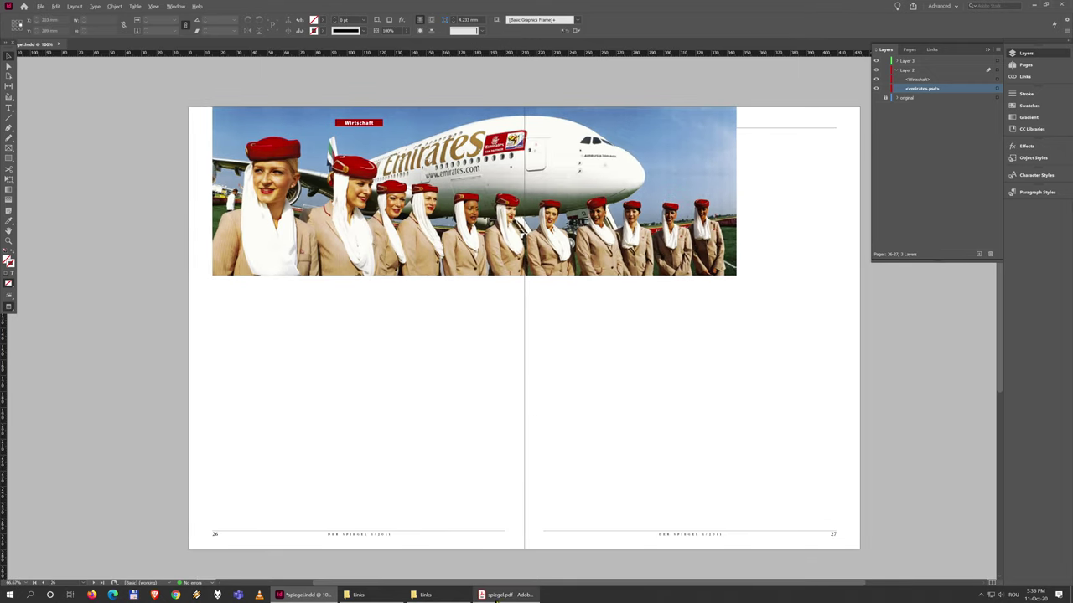
- Open die uberflieger.docx from the Links folder in Word and copy the kicker, title and lead paragraph
{"action": "left_click", "coordinate": [369, 595]}
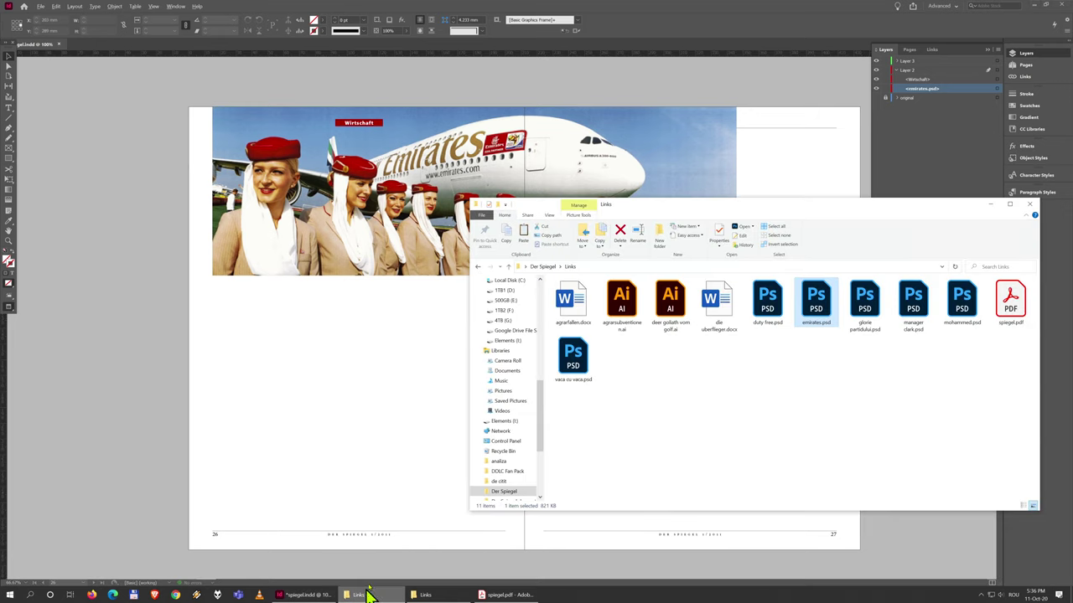
{"action": "double_click", "coordinate": [712, 301]}
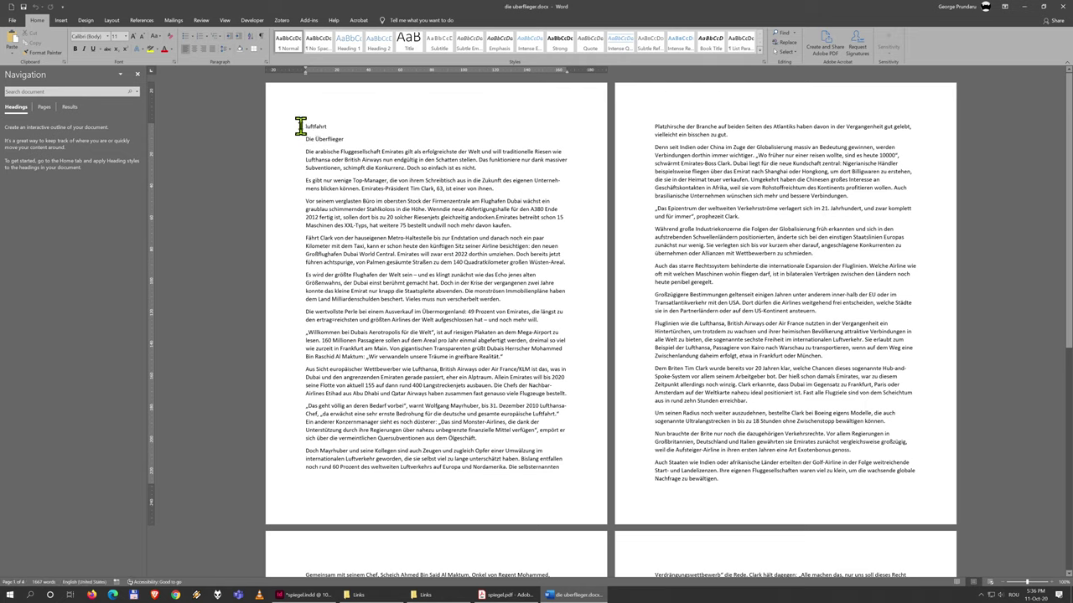
{"action": "left_click_drag", "start_coordinate": [310, 126], "coordinate": [516, 174]}
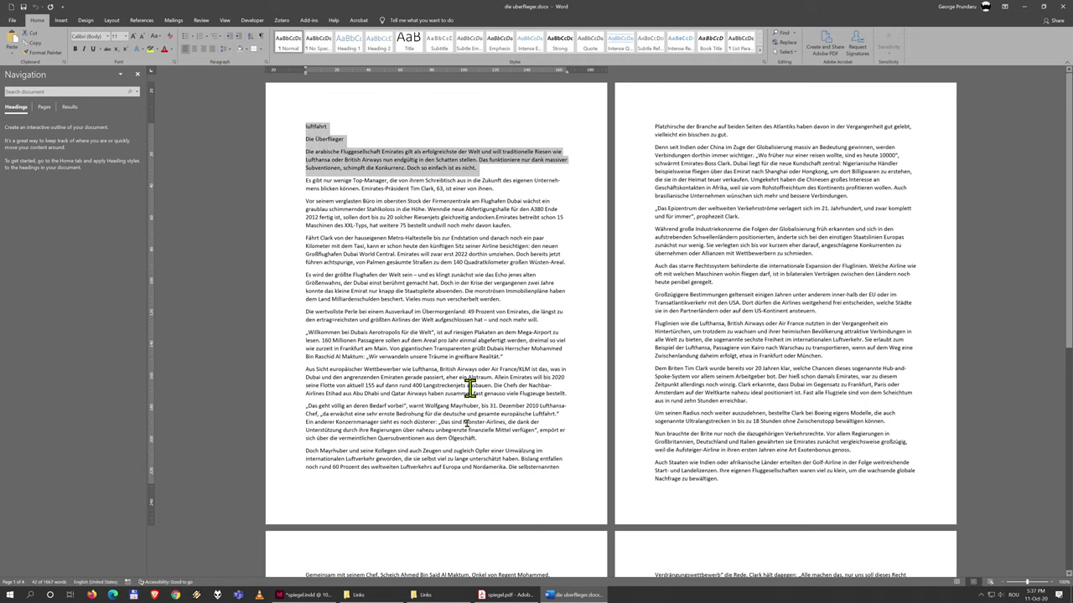
- Check the article layout in spiegel.pdf, then paste the copied text into the InDesign spread below the photo in page 26's first column
{"action": "left_click", "coordinate": [521, 596]}
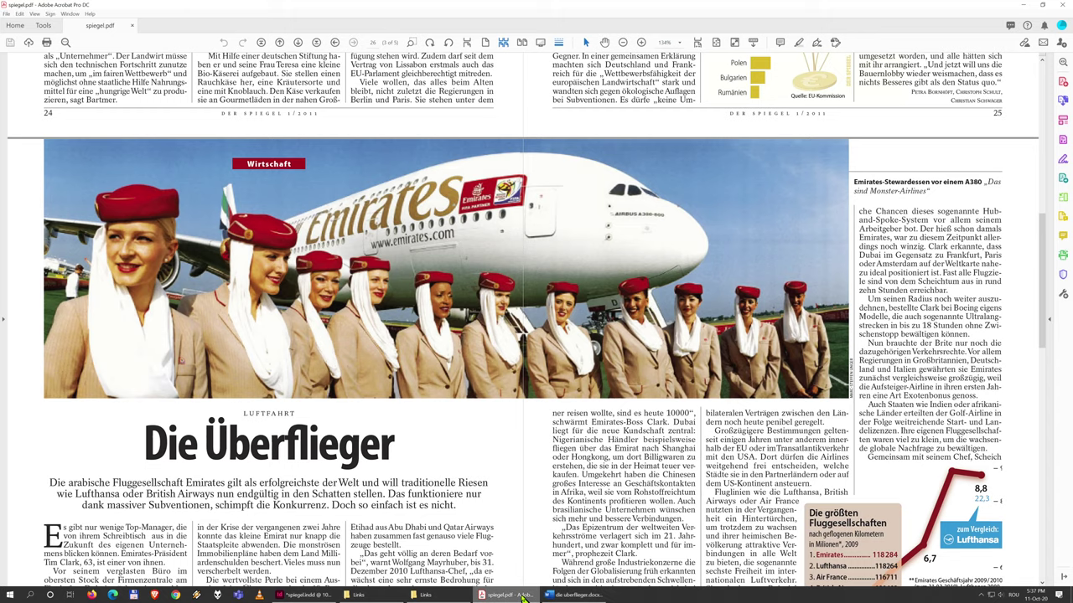
{"action": "scroll", "coordinate": [395, 409], "scroll_direction": "down", "scroll_amount": 3}
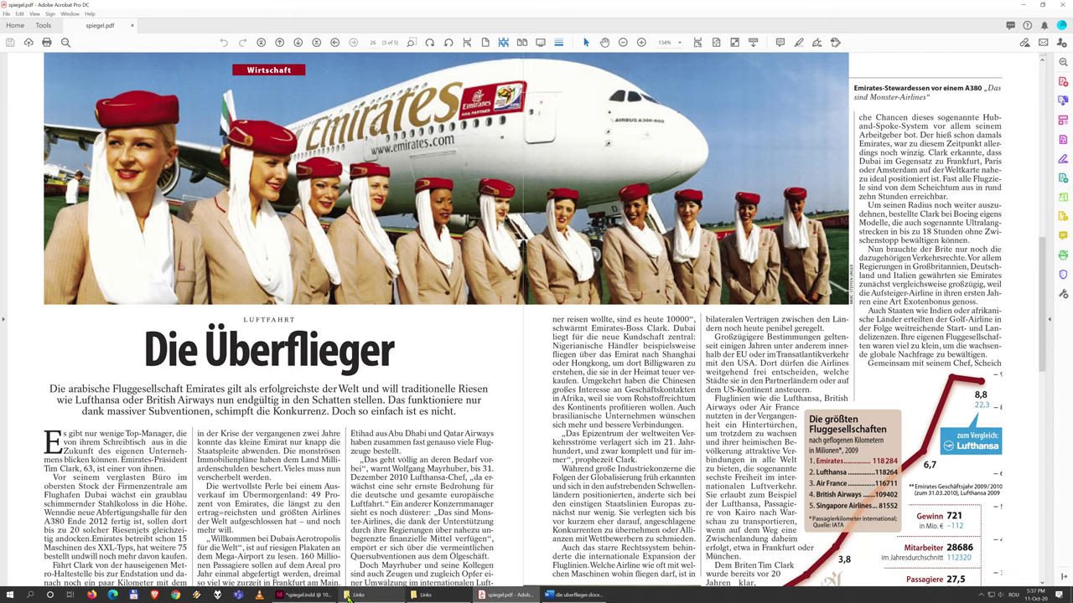
{"action": "left_click", "coordinate": [300, 595]}
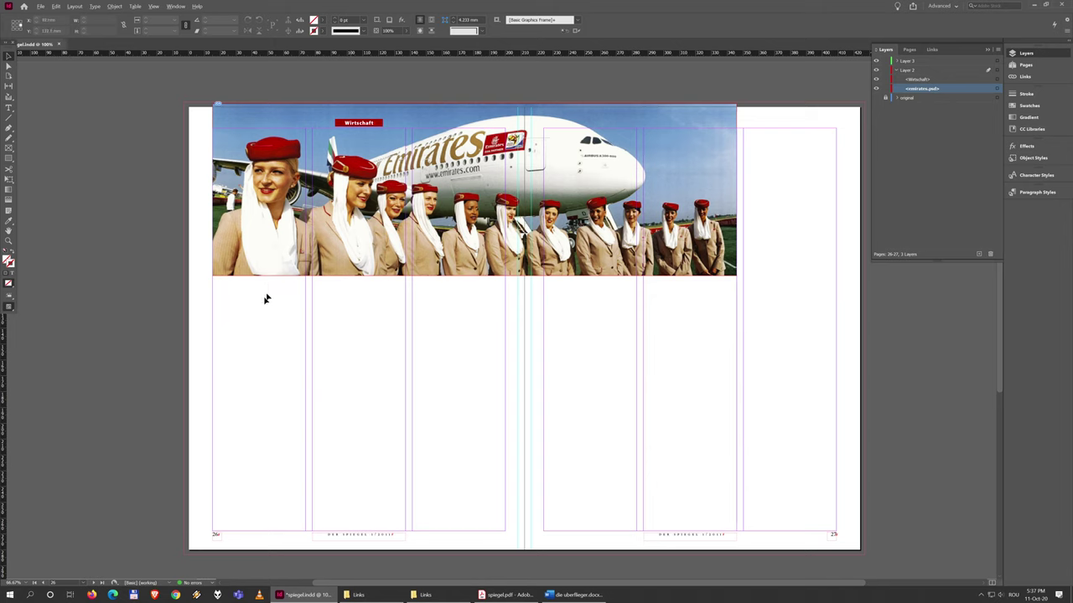
{"action": "key", "text": "ctrl+v"}
{"action": "left_click_drag", "start_coordinate": [476, 293], "coordinate": [240, 312]}
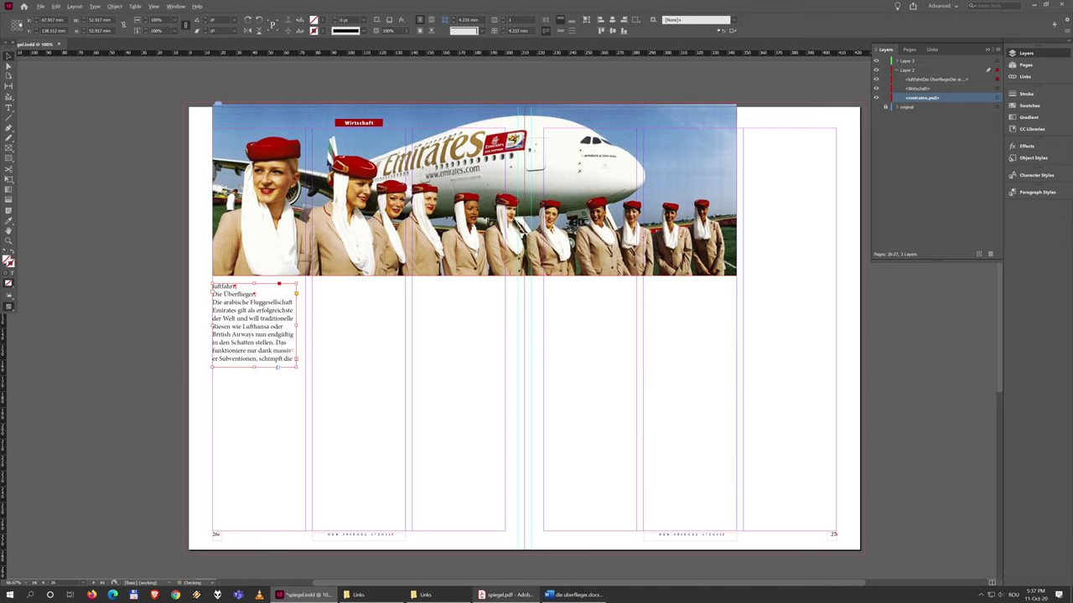
- Move the pasted text frame slightly up towards the photo and widen it to 185 mm across page 26's three columns
{"action": "left_click", "coordinate": [507, 595]}
{"action": "key", "text": "alt+Tab"}
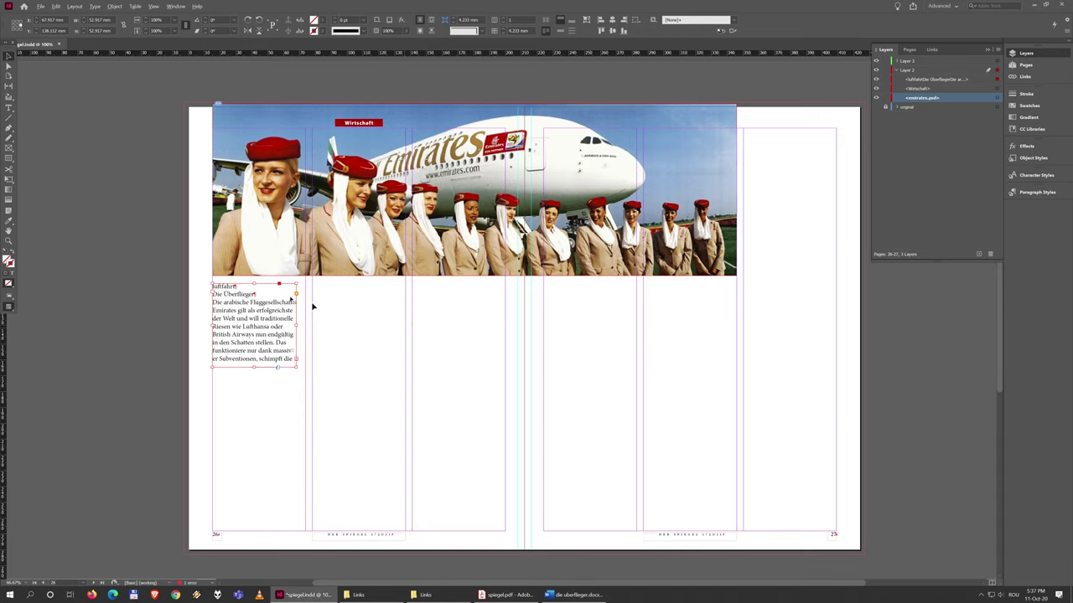
{"action": "scroll", "coordinate": [273, 280], "scroll_direction": "up", "scroll_amount": 3}
{"action": "left_click_drag", "start_coordinate": [265, 329], "coordinate": [259, 334]}
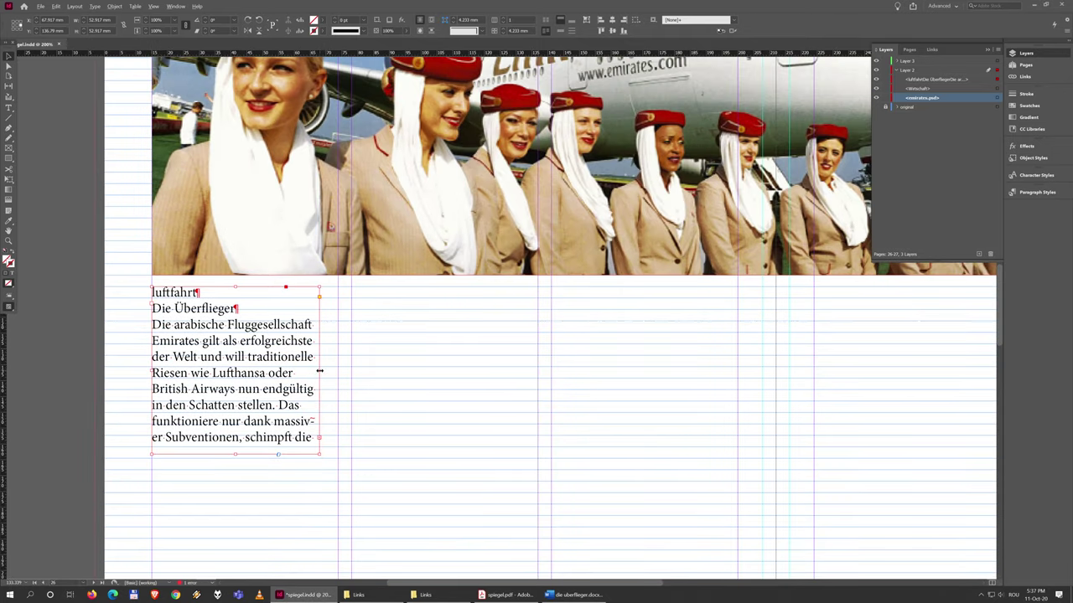
{"action": "left_click_drag", "start_coordinate": [319, 370], "coordinate": [737, 371]}
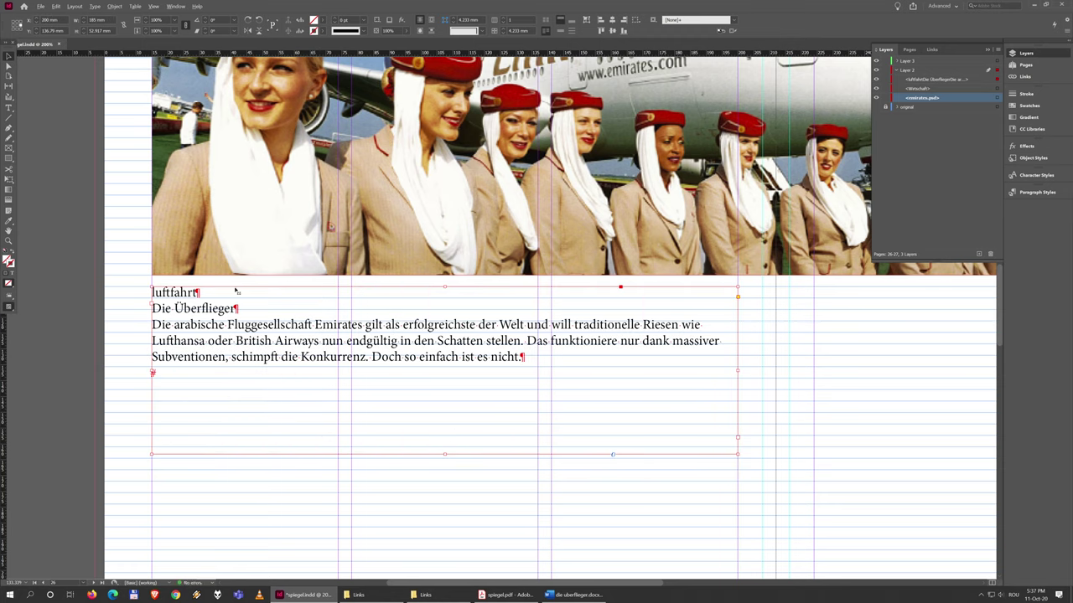
- Apply the paragraph styles supratitlu to "luftfahrt", titlu mare to "Die Überflieger" and lead to the introductory paragraph
{"action": "double_click", "coordinate": [191, 291]}
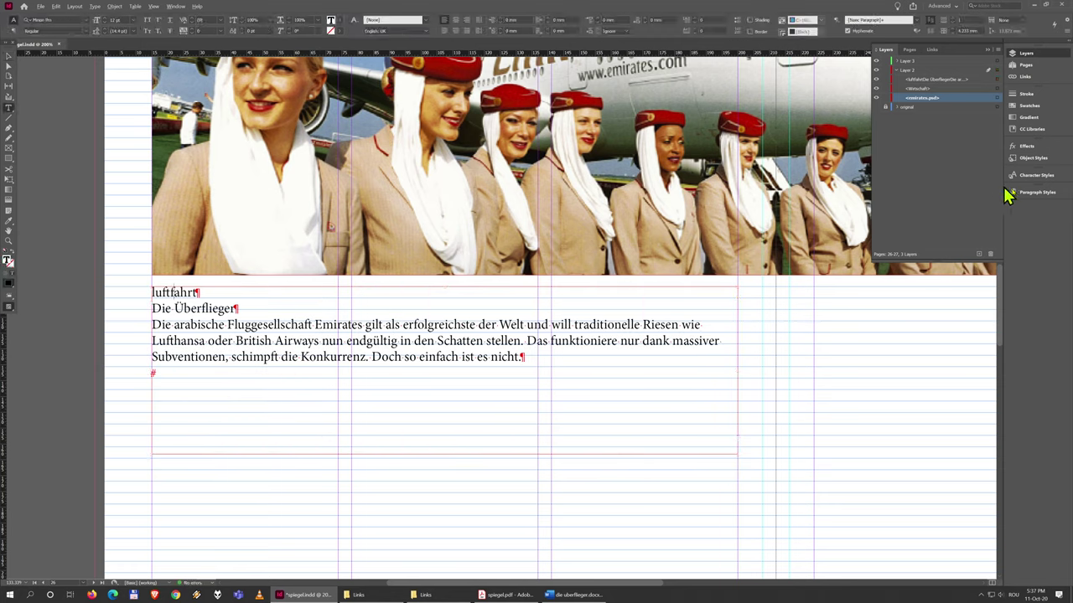
{"action": "left_click", "coordinate": [1037, 192]}
{"action": "left_click", "coordinate": [926, 218]}
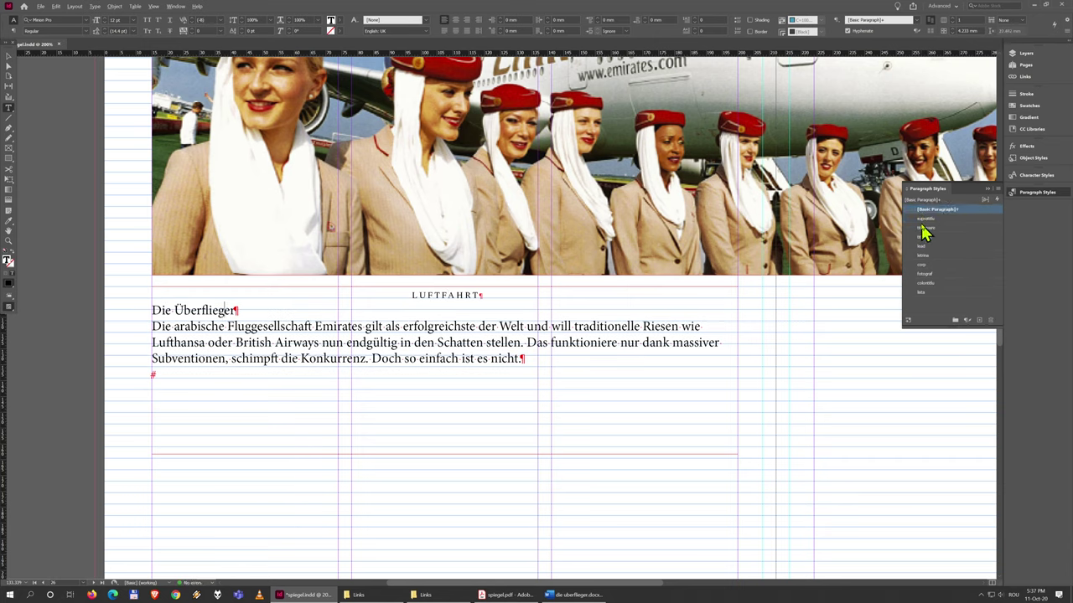
{"action": "left_click", "coordinate": [926, 228]}
{"action": "left_click", "coordinate": [467, 386]}
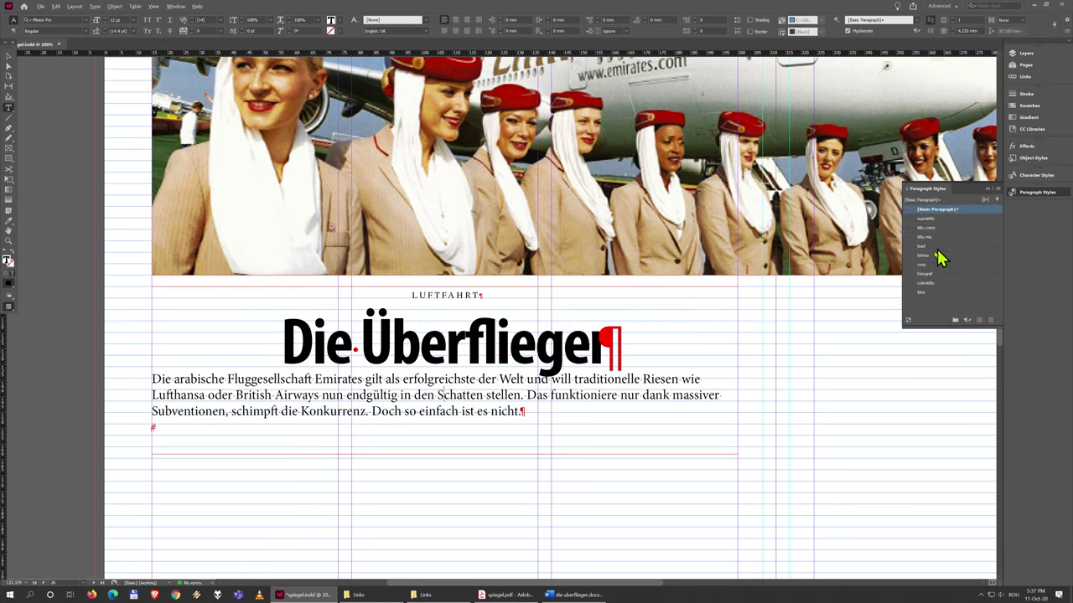
{"action": "left_click", "coordinate": [929, 245]}
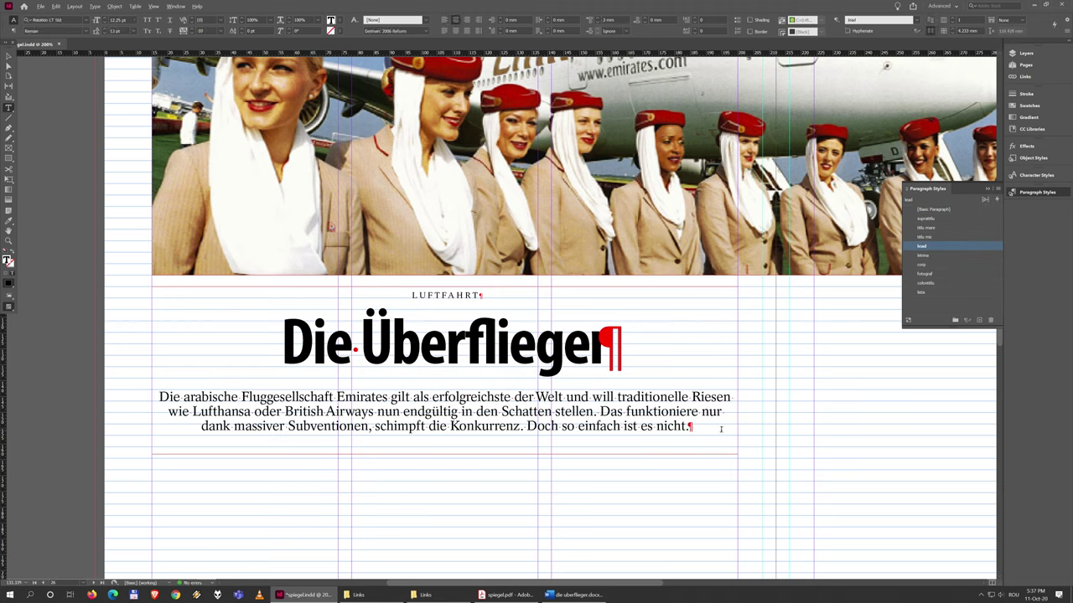
- Shorten the headline text frame to about 47 mm high so it ends just below the lead paragraph
{"action": "left_click", "coordinate": [8, 56]}
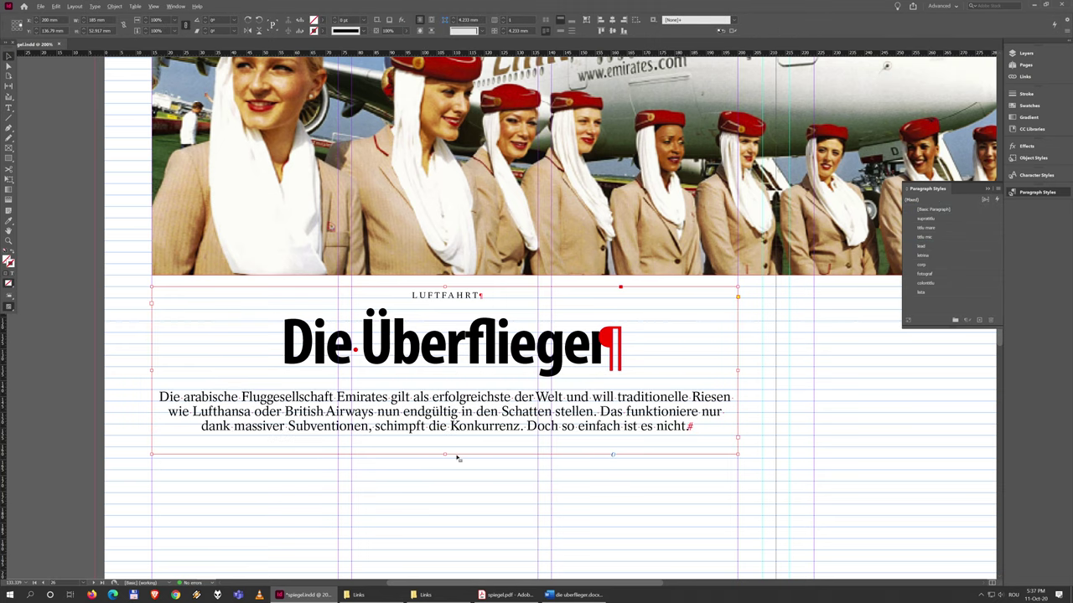
{"action": "left_click_drag", "start_coordinate": [447, 456], "coordinate": [445, 457]}
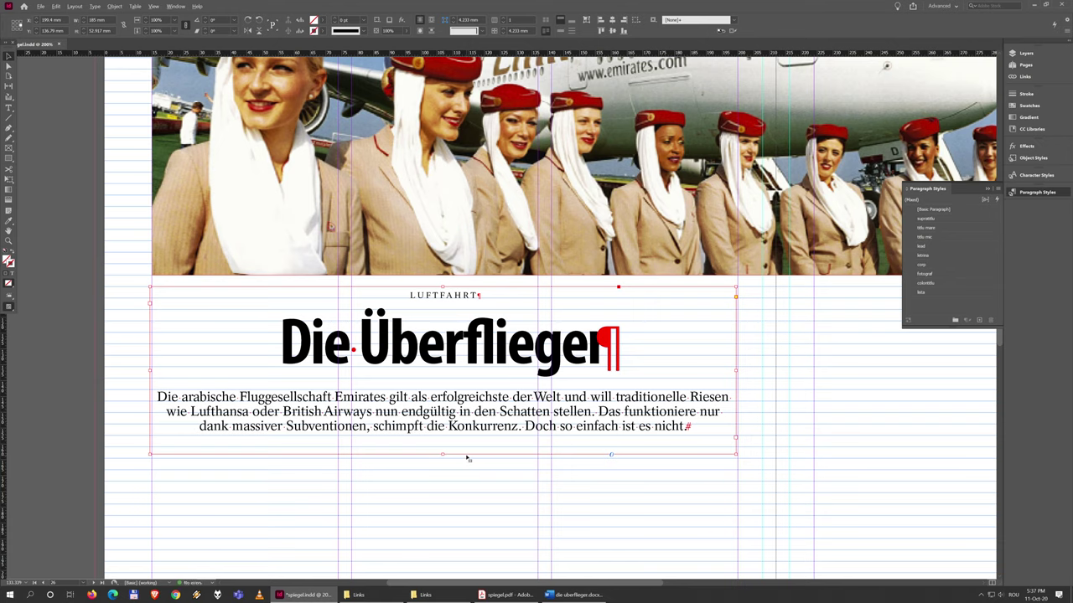
{"action": "key", "text": "ctrl+z"}
{"action": "left_click_drag", "start_coordinate": [444, 454], "coordinate": [444, 436]}
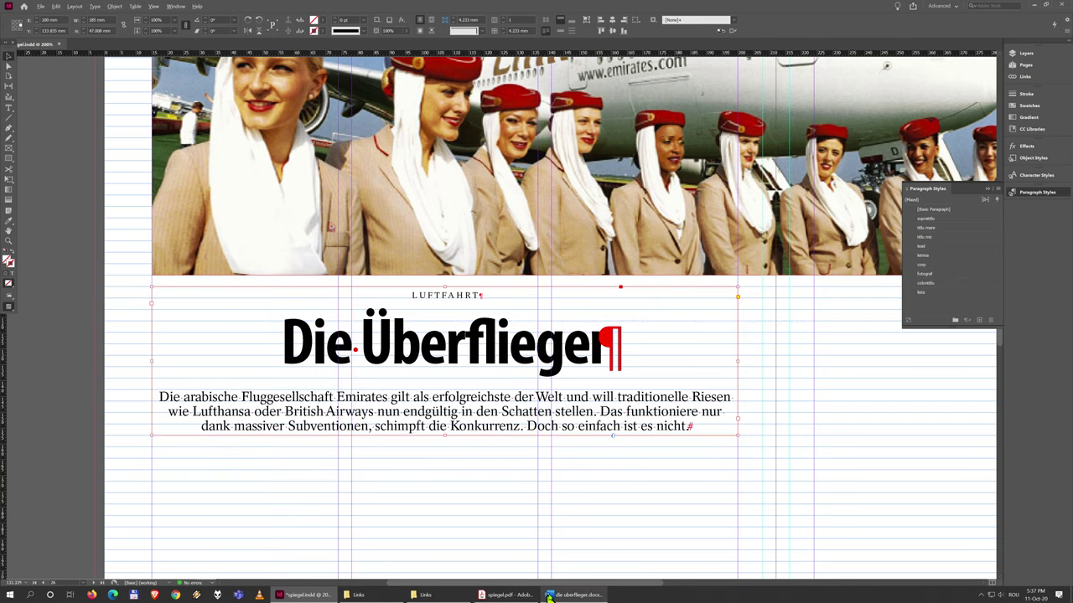
- Switch to die uberflieger.docx in Word and copy the body text from "Es gibt nur wenige Top-Manager" through the author line
{"action": "left_click", "coordinate": [576, 594]}
{"action": "left_click", "coordinate": [308, 176]}
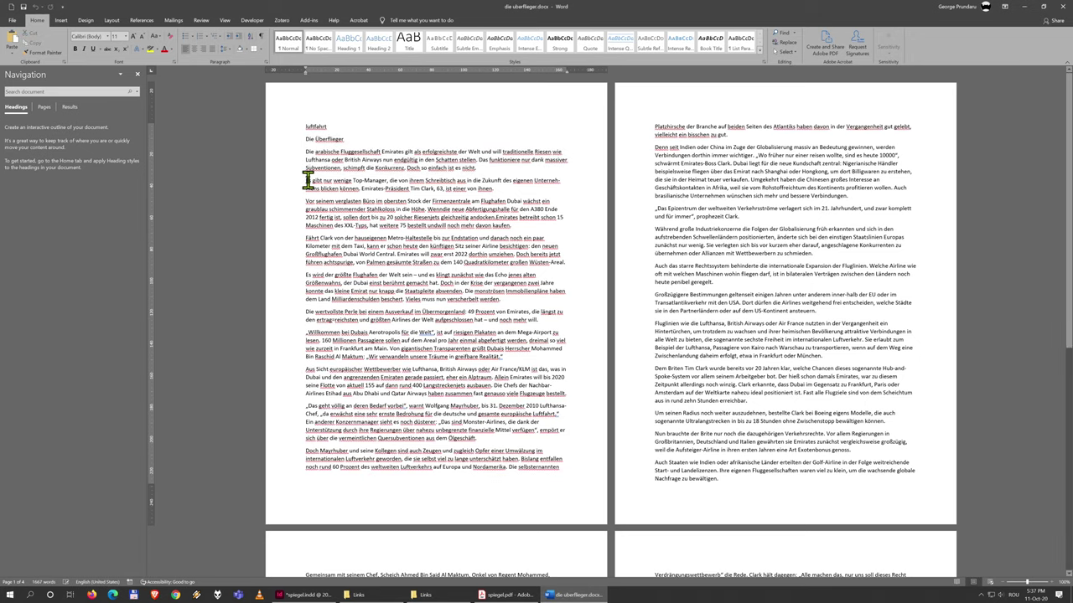
{"action": "scroll", "coordinate": [676, 288], "scroll_direction": "down", "scroll_amount": 8}
{"action": "scroll", "coordinate": [736, 287], "scroll_direction": "down", "scroll_amount": 2}
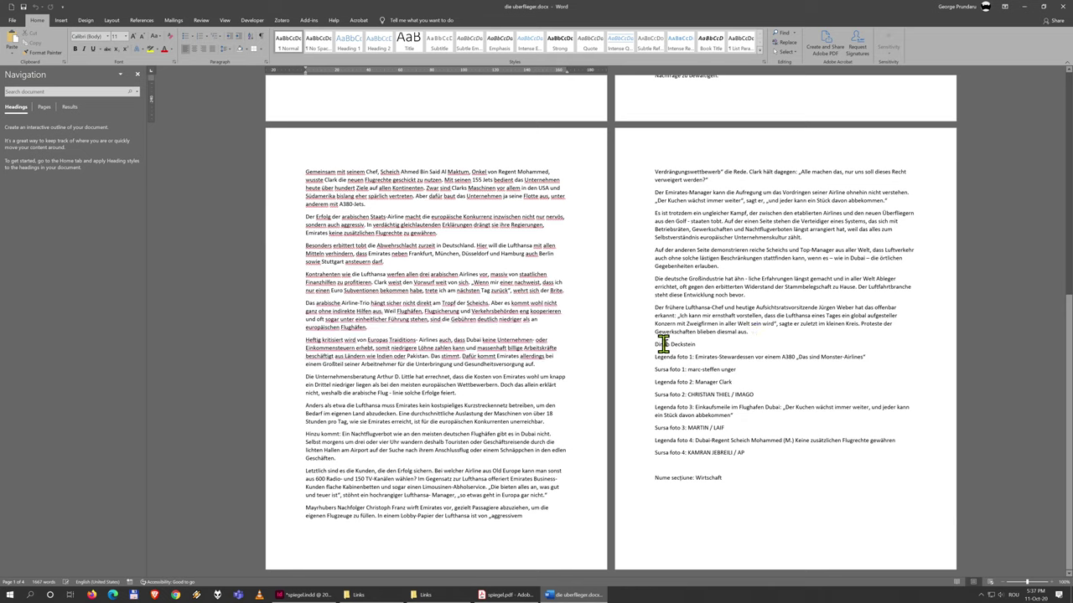
{"action": "left_click", "coordinate": [708, 342], "text": "shift"}
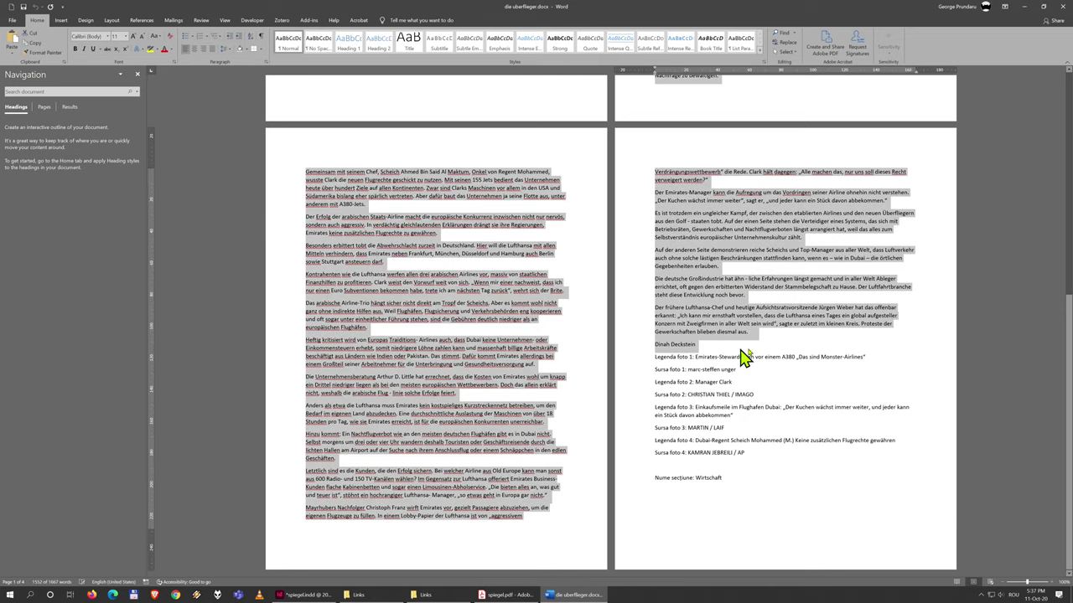
{"action": "key", "text": "alt"}
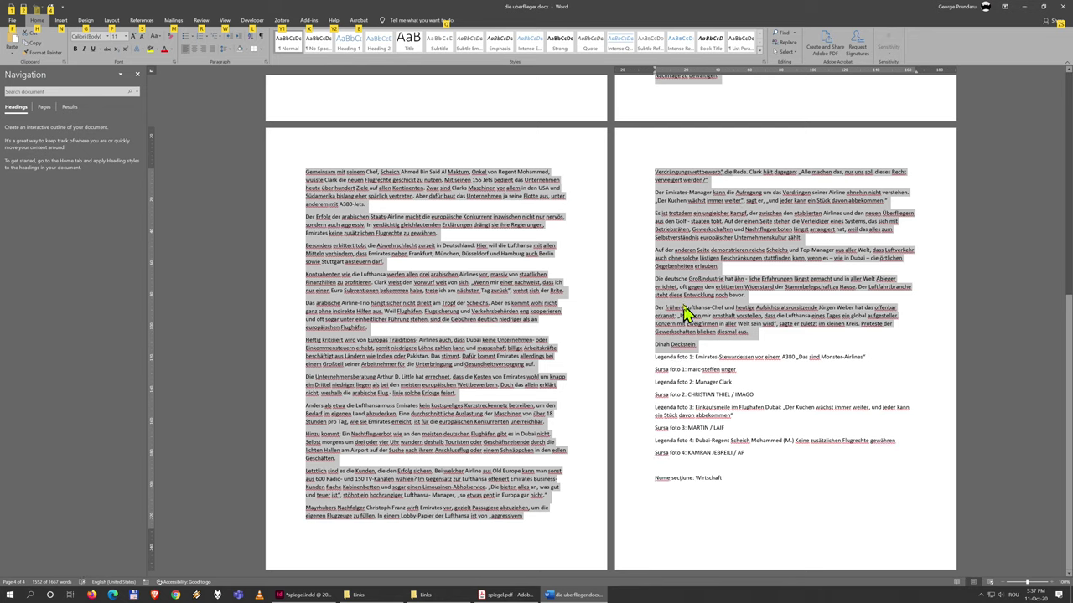
- Paste the body text into the InDesign page below the lead and stretch its frame to fill page 26's first column
{"action": "left_click", "coordinate": [305, 595]}
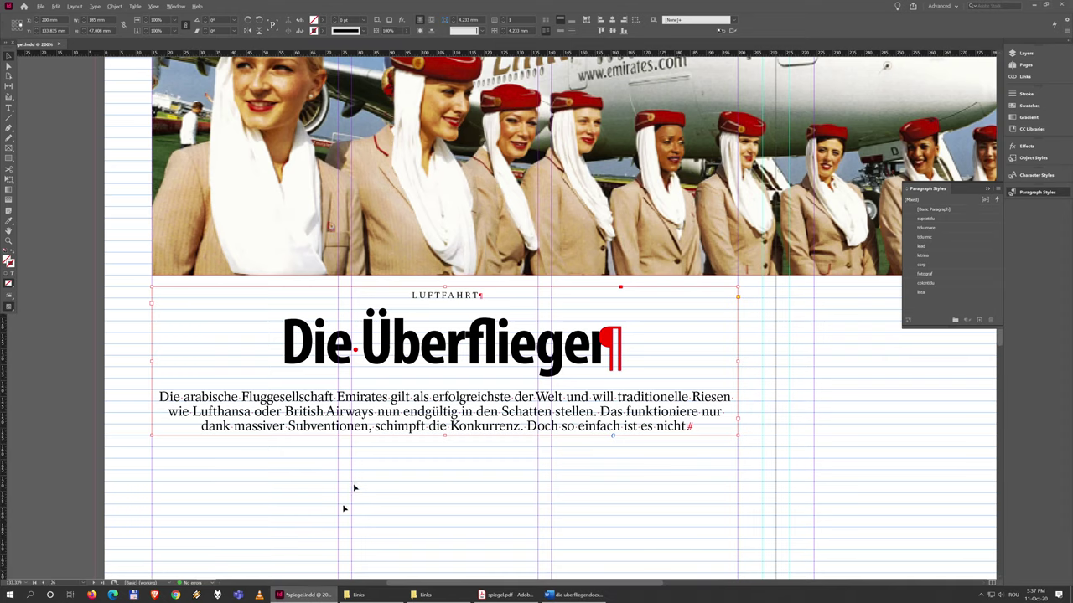
{"action": "left_click_drag", "start_coordinate": [425, 502], "coordinate": [536, 287]}
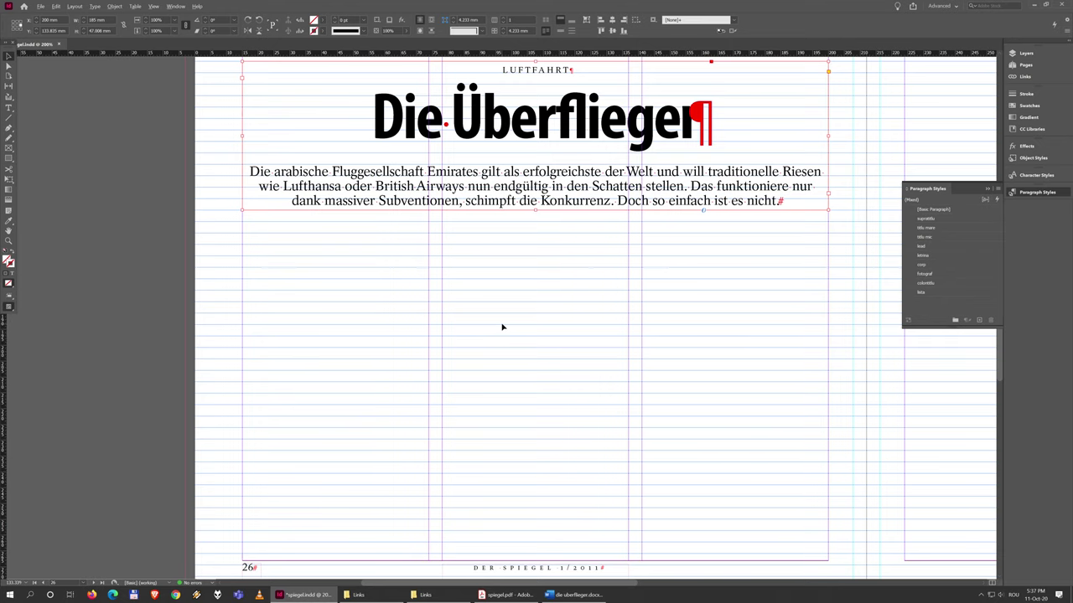
{"action": "key", "text": "alt+Tab"}
{"action": "key", "text": "alt+Tab"}
{"action": "key", "text": "ctrl+v"}
{"action": "left_click_drag", "start_coordinate": [496, 262], "coordinate": [326, 277]}
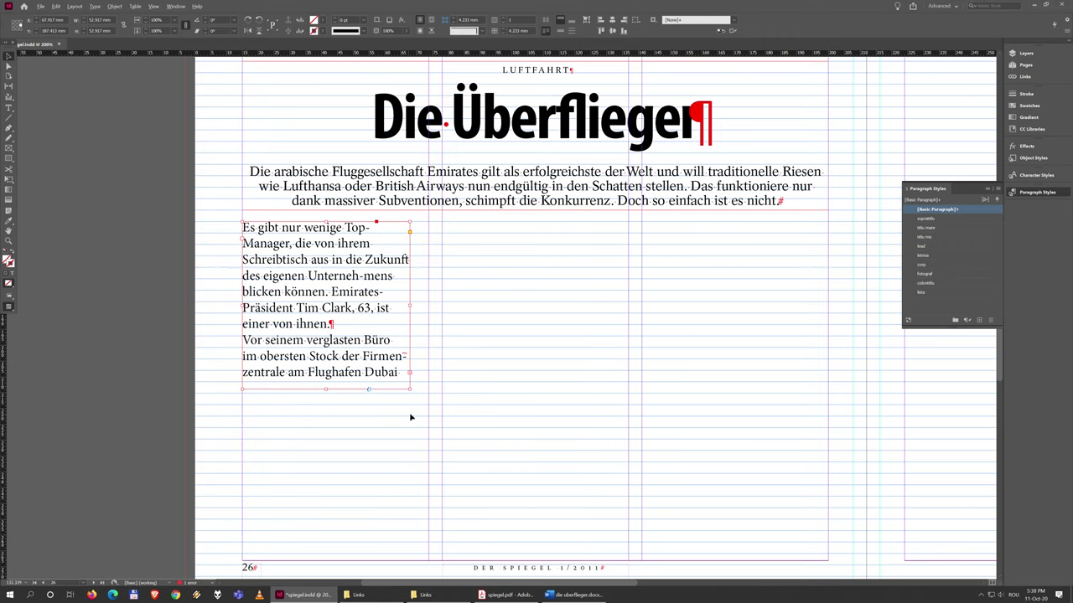
{"action": "scroll", "coordinate": [411, 418], "scroll_direction": "down", "scroll_amount": 1}
{"action": "left_click_drag", "start_coordinate": [410, 347], "coordinate": [428, 512]}
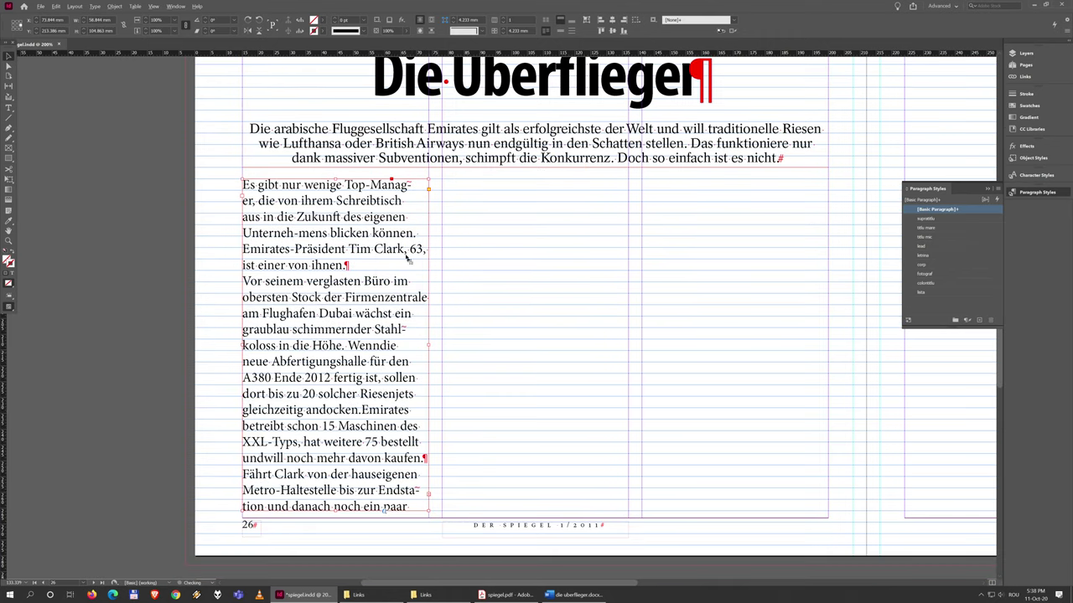
- Thread the overset body text into the second and third columns of page 26 below the lead
{"action": "left_click", "coordinate": [428, 497]}
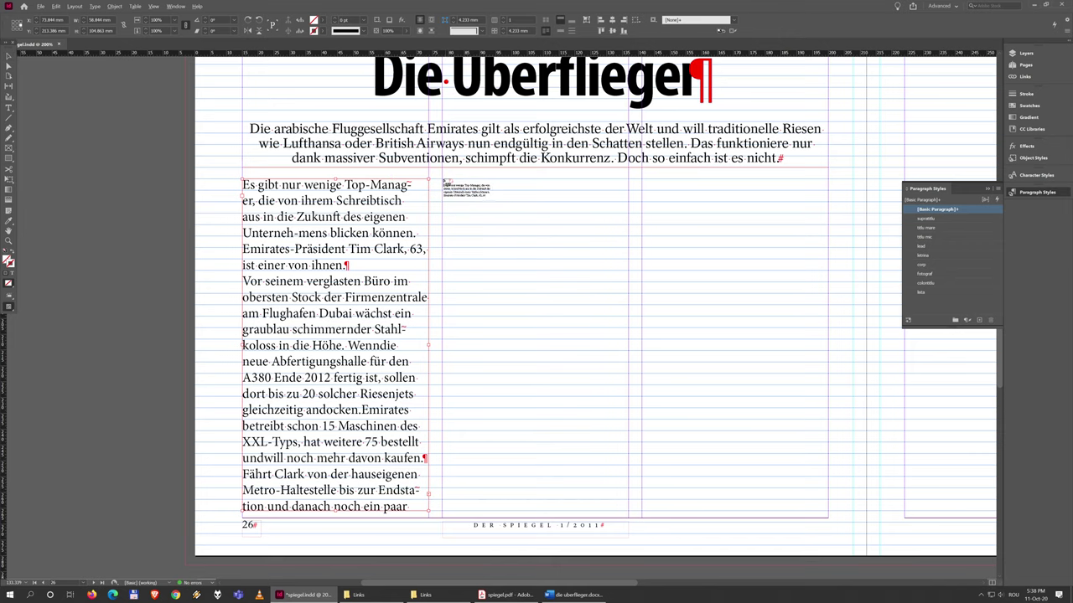
{"action": "left_click", "coordinate": [444, 180]}
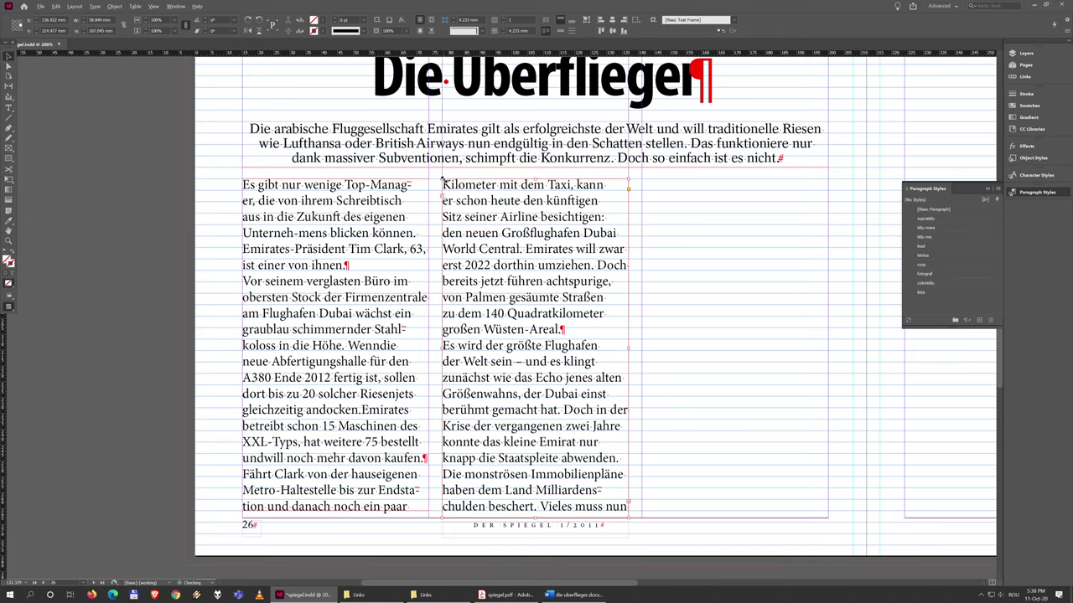
{"action": "left_click", "coordinate": [628, 504]}
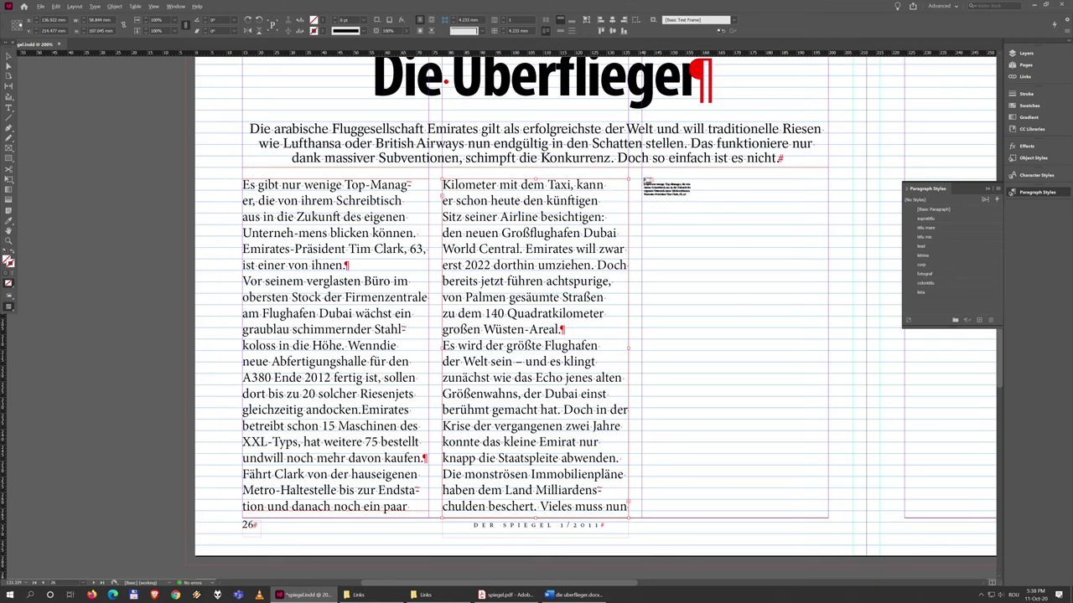
{"action": "left_click", "coordinate": [644, 181]}
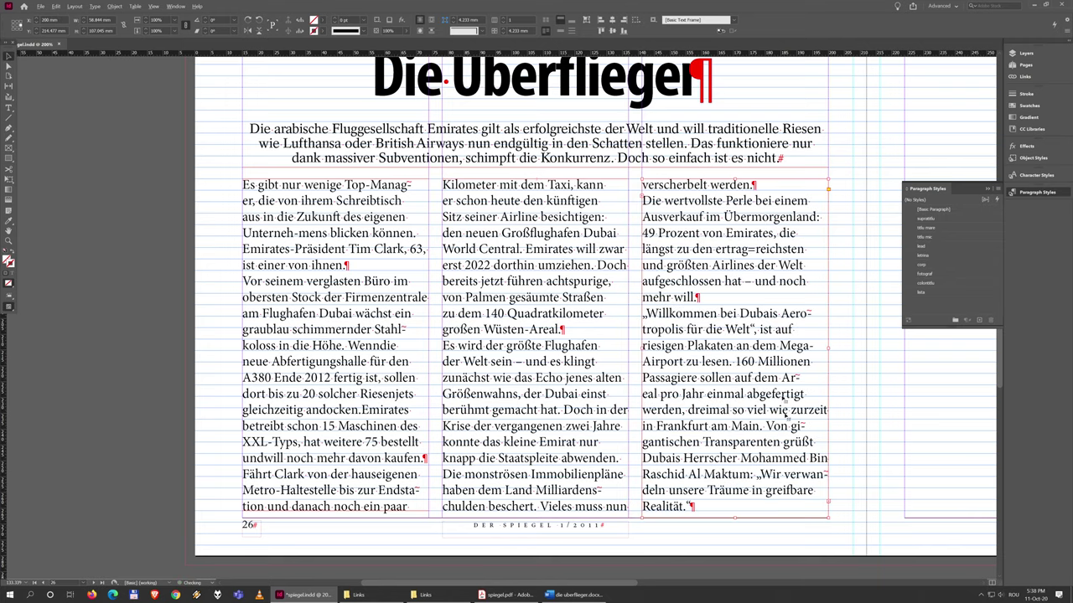
- Thread the overset text from page 26's third column into the first and second columns of page 27 below the photo
{"action": "left_click", "coordinate": [829, 503]}
{"action": "scroll", "coordinate": [829, 344], "scroll_direction": "up", "scroll_amount": 5}
{"action": "scroll", "coordinate": [665, 272], "scroll_direction": "left", "scroll_amount": 4}
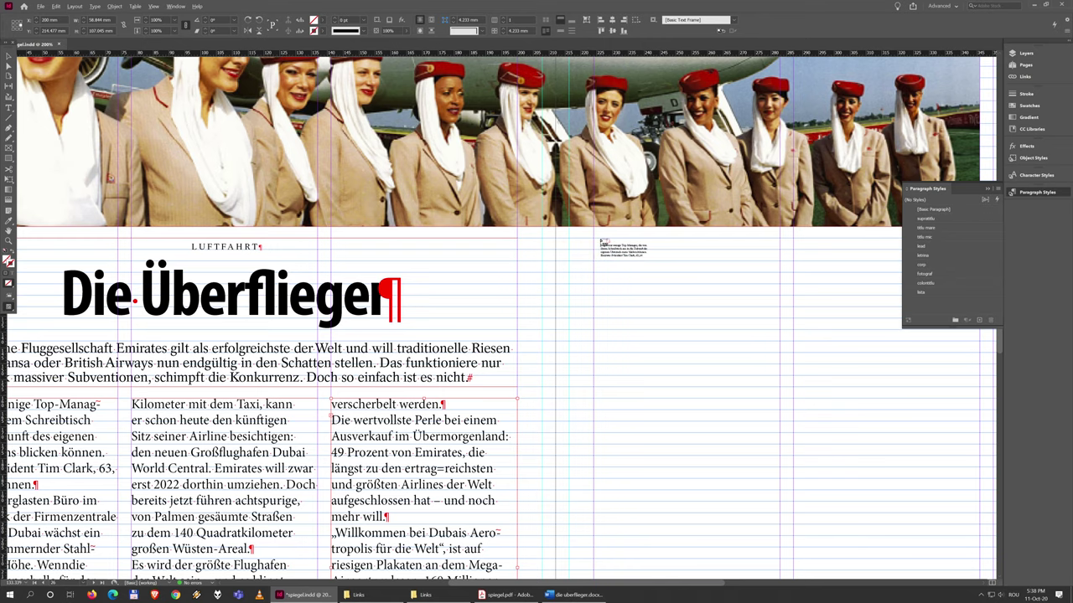
{"action": "left_click", "coordinate": [597, 243]}
{"action": "scroll", "coordinate": [617, 537], "scroll_direction": "down", "scroll_amount": 4}
{"action": "scroll", "coordinate": [617, 537], "scroll_direction": "right", "scroll_amount": 3}
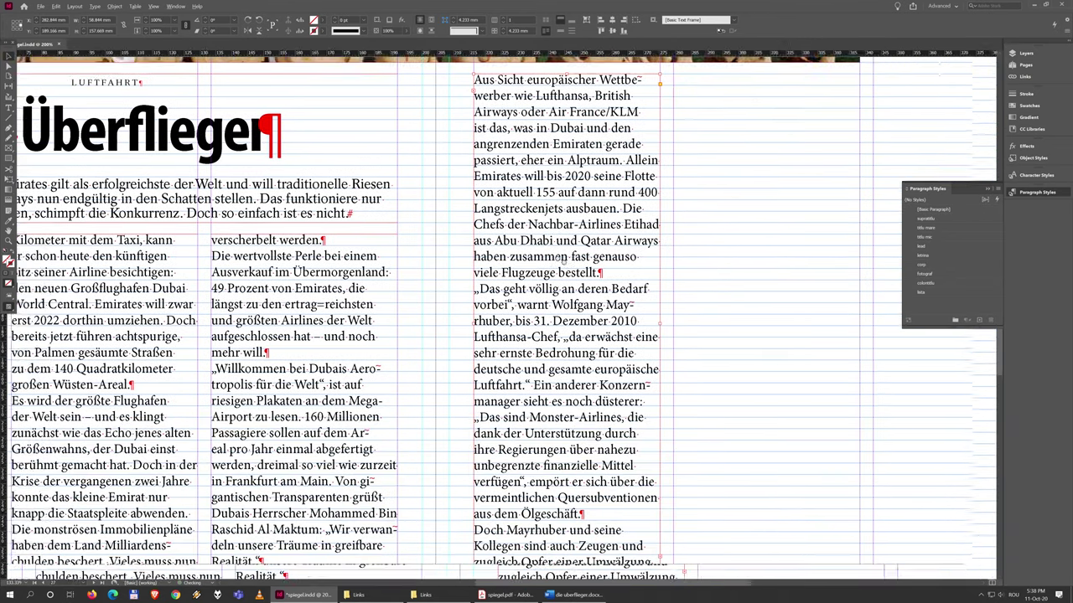
{"action": "left_click", "coordinate": [617, 529]}
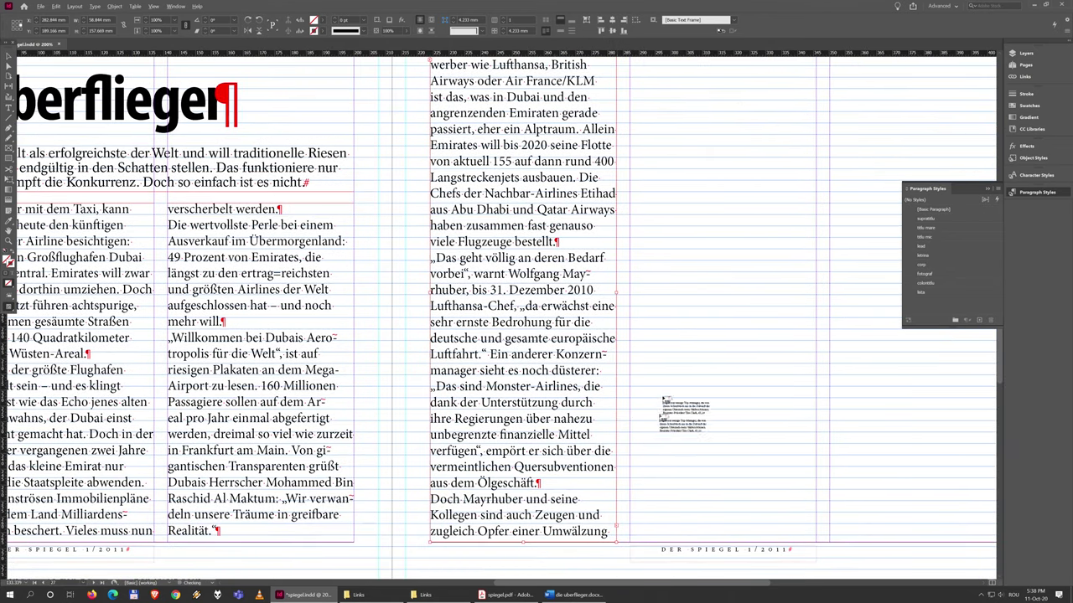
{"action": "scroll", "coordinate": [662, 394], "scroll_direction": "up", "scroll_amount": 3}
{"action": "left_click", "coordinate": [625, 200]}
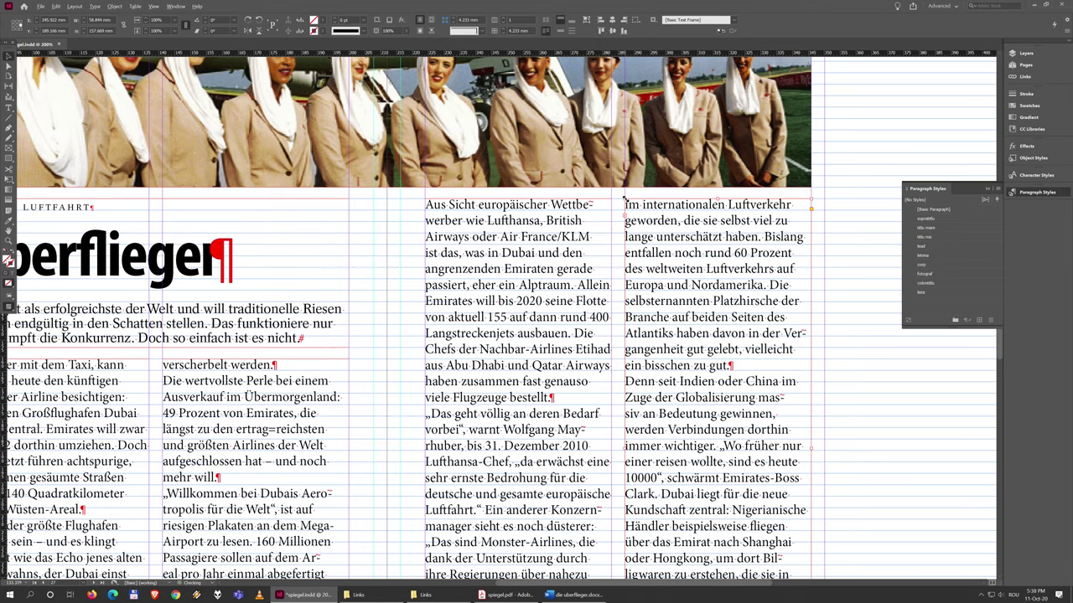
- Switch to spiegel.pdf in Acrobat and examine the photo caption and text start in page 27's third column
{"action": "left_click", "coordinate": [507, 595]}
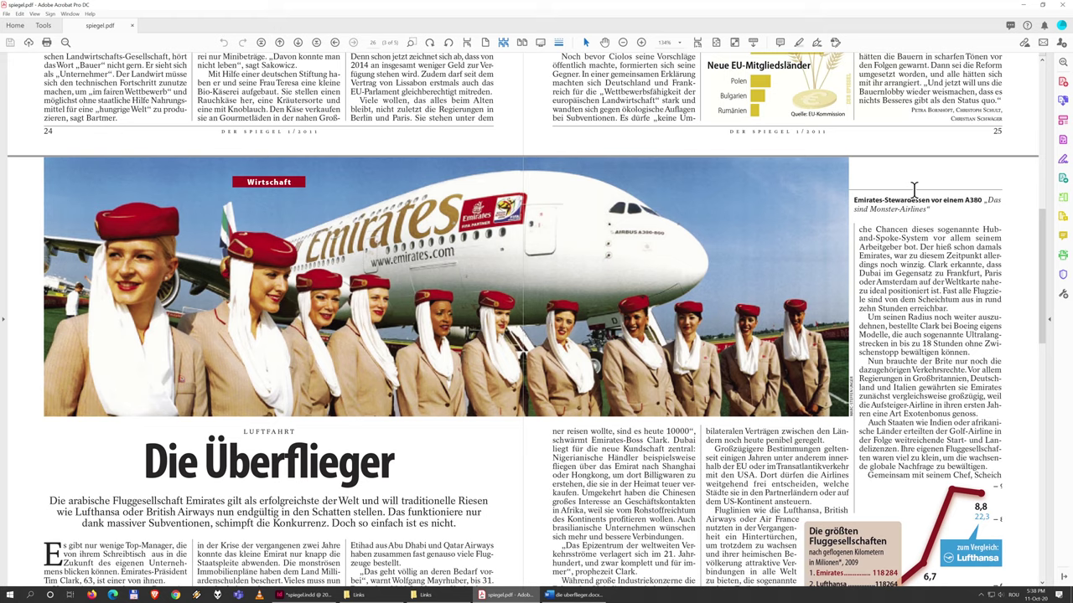
{"action": "scroll", "coordinate": [914, 193], "scroll_direction": "up", "scroll_amount": 1}
{"action": "scroll", "coordinate": [913, 199], "scroll_direction": "up", "scroll_amount": 3}
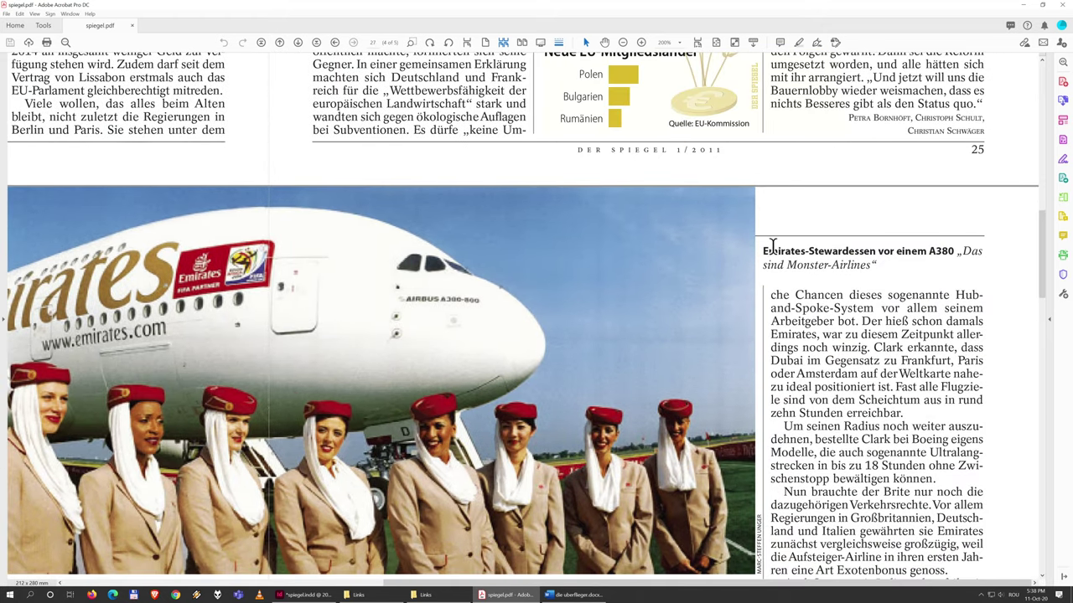
{"action": "left_click_drag", "start_coordinate": [764, 251], "coordinate": [828, 266]}
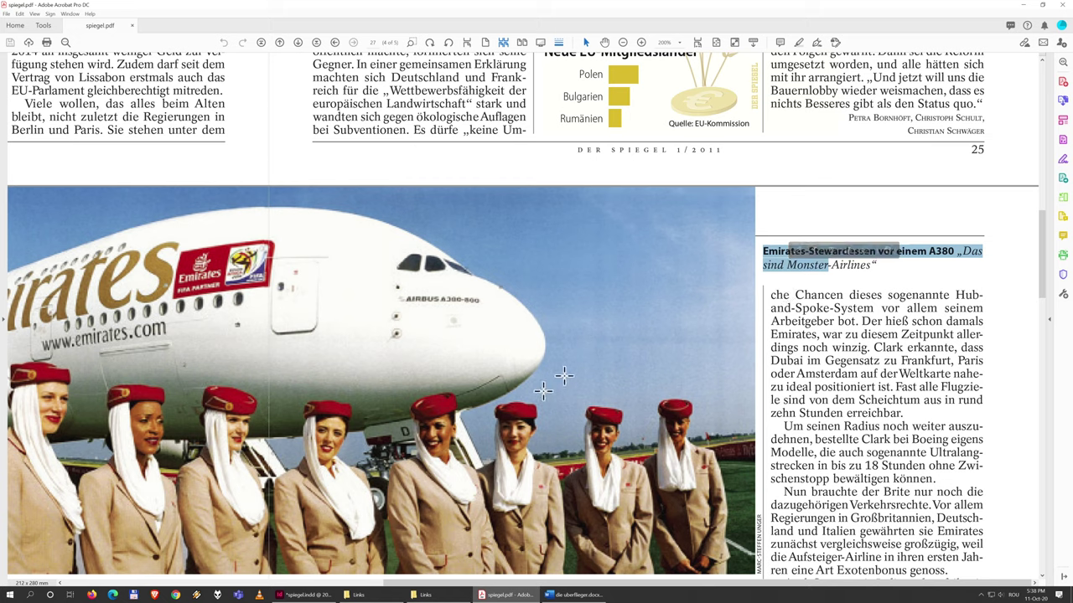
- Switch back to InDesign and thread the overset text into page 27's third column, starting a little below the top margin
{"action": "left_click", "coordinate": [305, 596]}
{"action": "left_click_drag", "start_coordinate": [867, 184], "coordinate": [679, 431]}
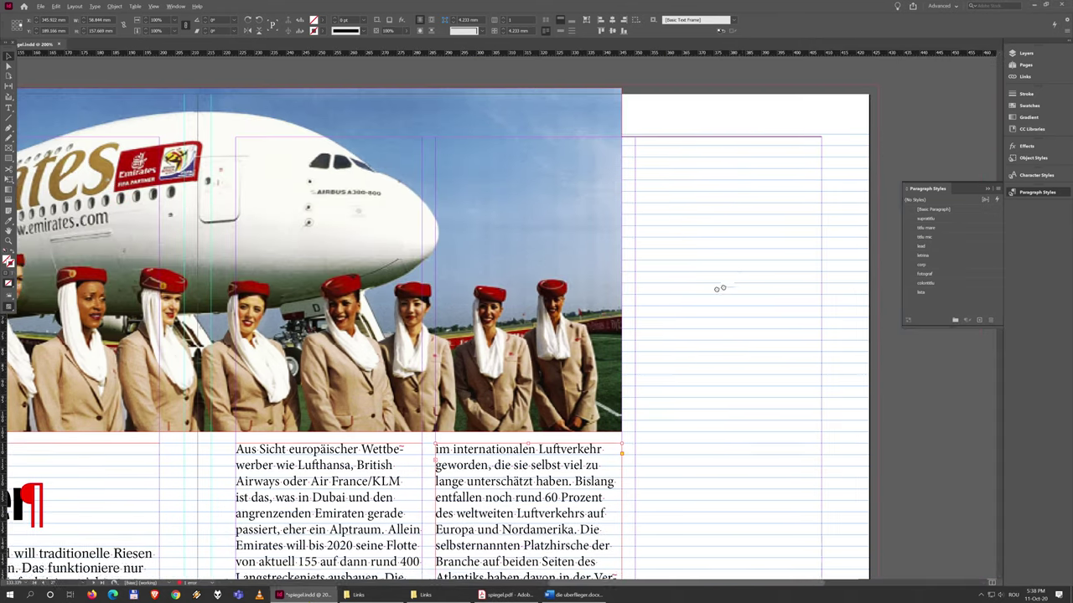
{"action": "left_click_drag", "start_coordinate": [769, 280], "coordinate": [727, 92]}
{"action": "left_click_drag", "start_coordinate": [657, 574], "coordinate": [680, 440]}
{"action": "scroll", "coordinate": [679, 439], "scroll_direction": "down", "scroll_amount": 4}
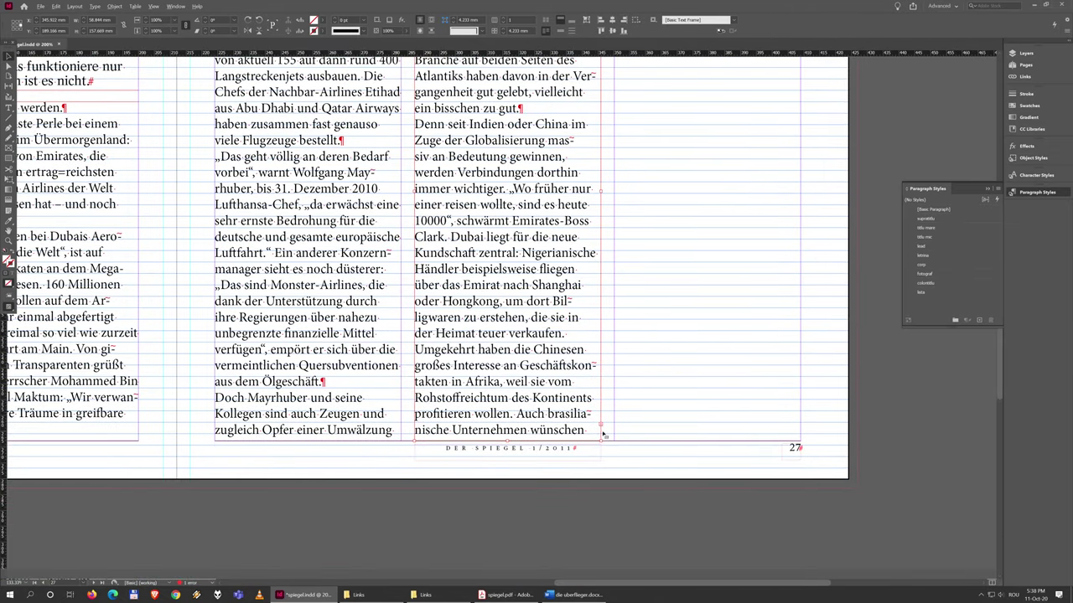
{"action": "scroll", "coordinate": [692, 180], "scroll_direction": "up", "scroll_amount": 12}
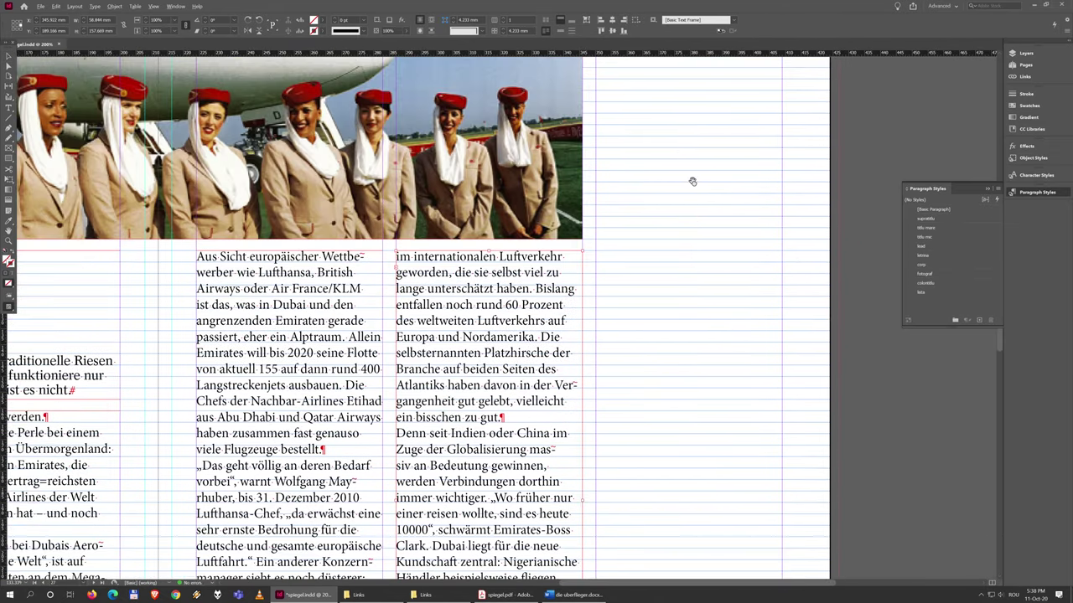
{"action": "scroll", "coordinate": [639, 168], "scroll_direction": "right", "scroll_amount": 1}
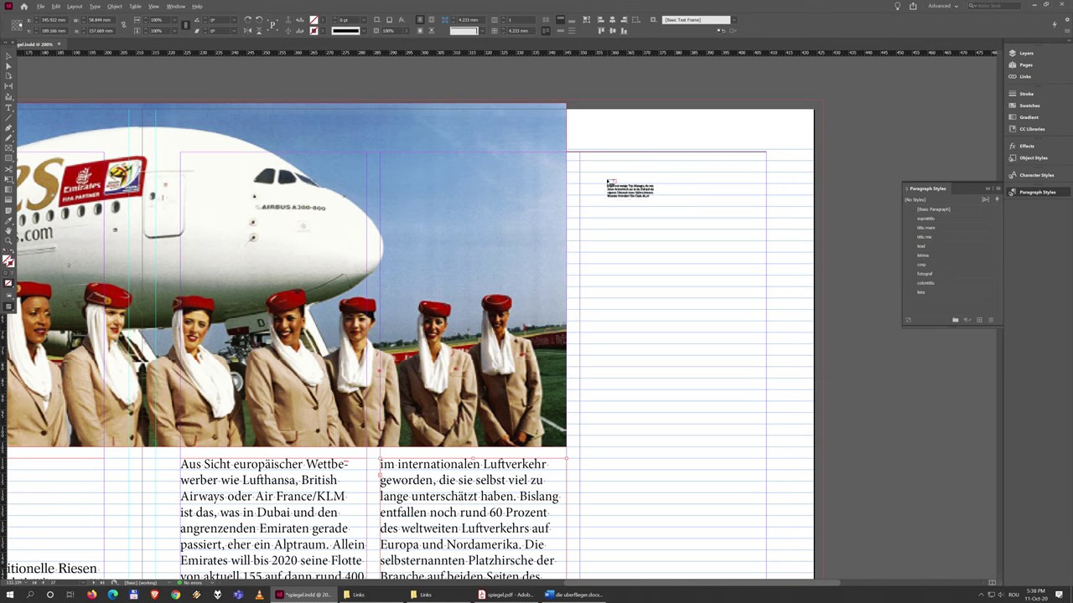
{"action": "left_click", "coordinate": [583, 201]}
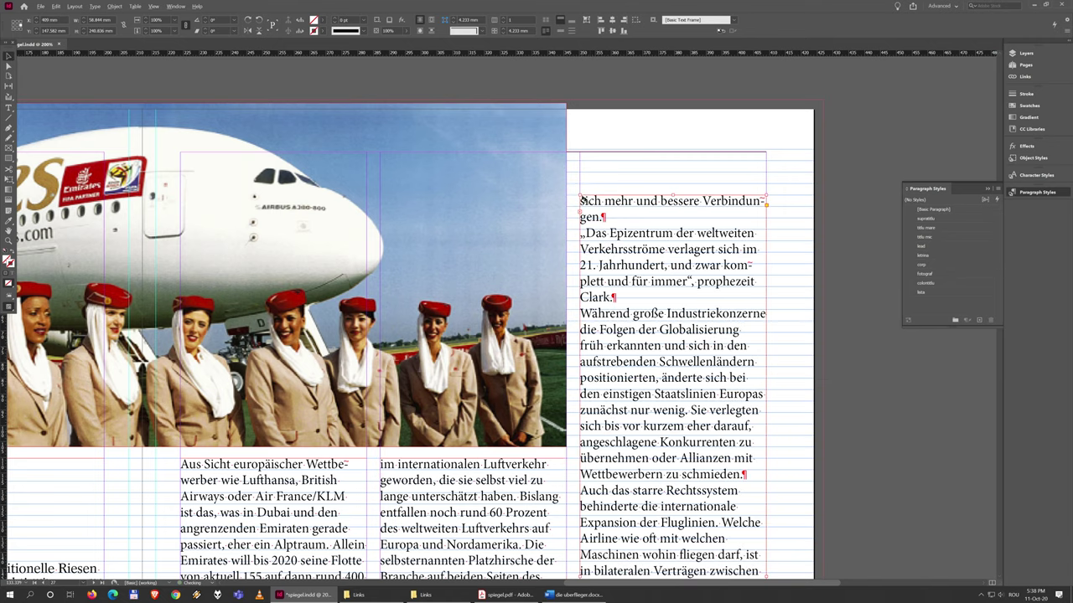
- Examine how the article fills pages 26 to 28 in spiegel.pdf, and return to the InDesign spread
{"action": "key", "text": "ctrl+minus"}
{"action": "key", "text": "ctrl+minus"}
{"action": "scroll", "coordinate": [662, 465], "scroll_direction": "down", "scroll_amount": 12}
{"action": "scroll", "coordinate": [662, 465], "scroll_direction": "left", "scroll_amount": 1}
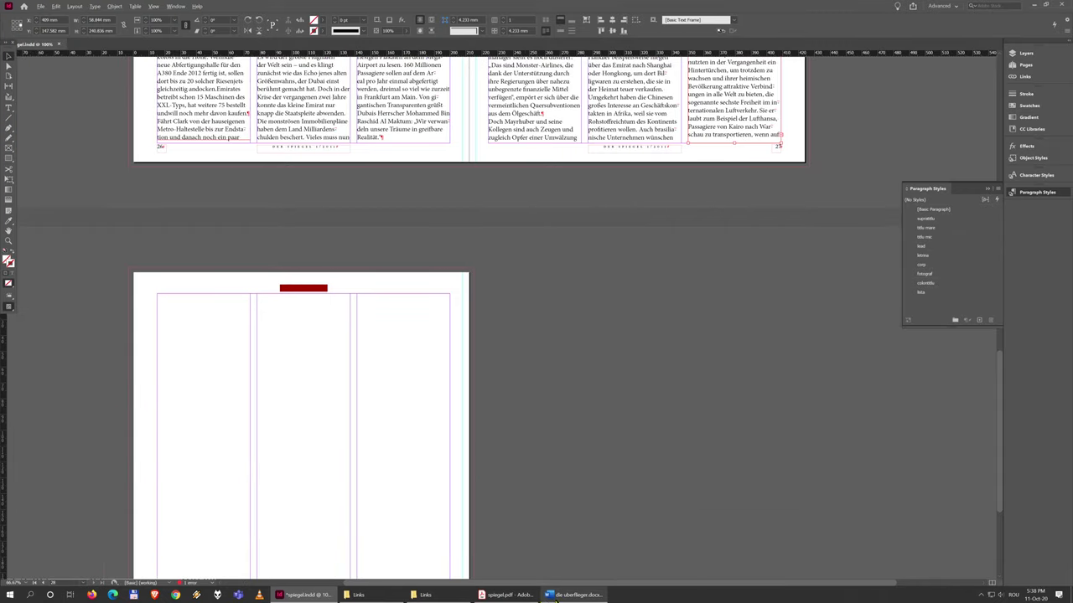
{"action": "left_click", "coordinate": [523, 596]}
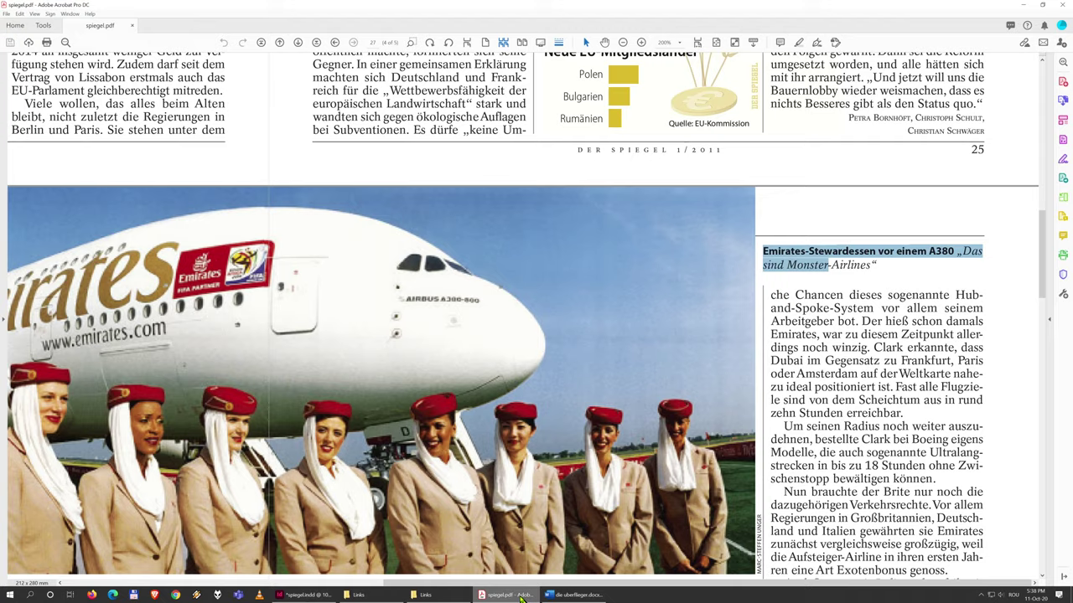
{"action": "key", "text": "ctrl+0"}
{"action": "left_click_drag", "start_coordinate": [653, 529], "coordinate": [653, 216]}
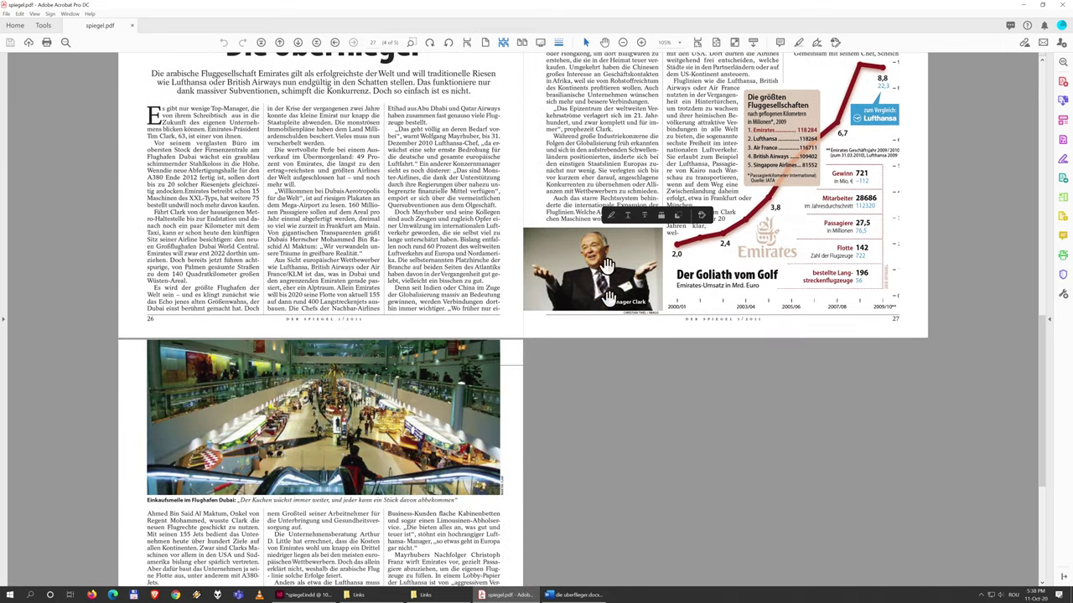
{"action": "scroll", "coordinate": [360, 375], "scroll_direction": "up", "scroll_amount": 8}
{"action": "scroll", "coordinate": [771, 314], "scroll_direction": "down", "scroll_amount": 2}
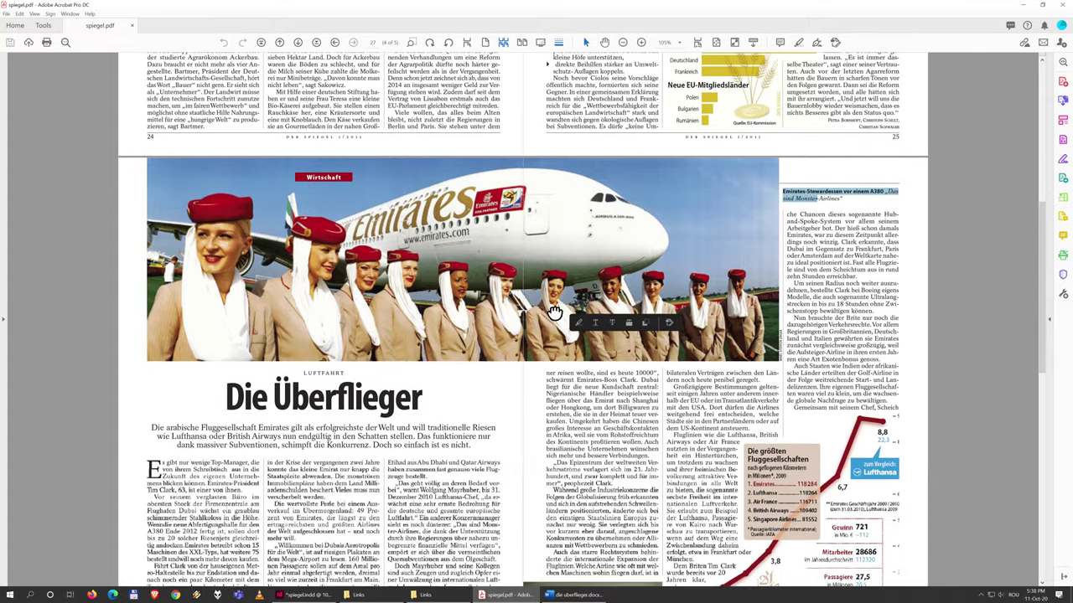
{"action": "left_click", "coordinate": [721, 360]}
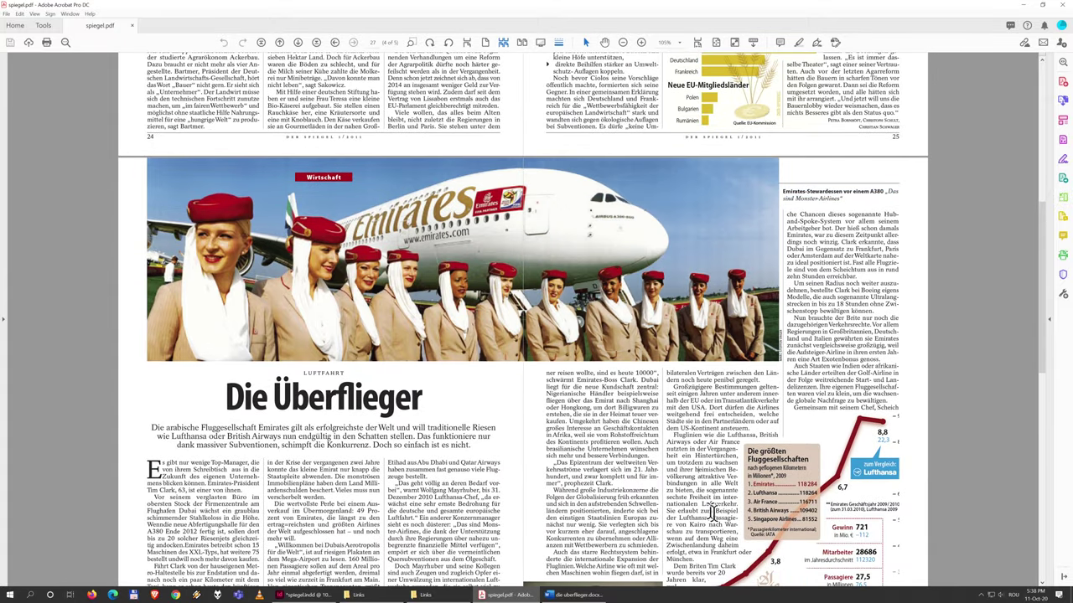
{"action": "scroll", "coordinate": [659, 362], "scroll_direction": "down", "scroll_amount": 3}
{"action": "scroll", "coordinate": [659, 362], "scroll_direction": "down", "scroll_amount": 4}
{"action": "left_click", "coordinate": [577, 595]}
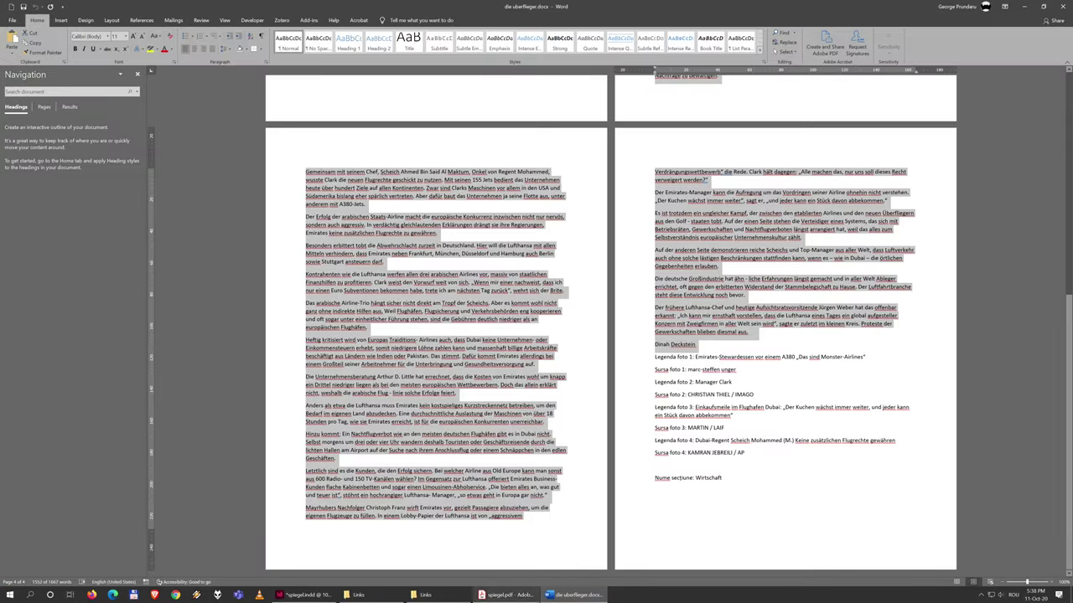
{"action": "left_click", "coordinate": [303, 595]}
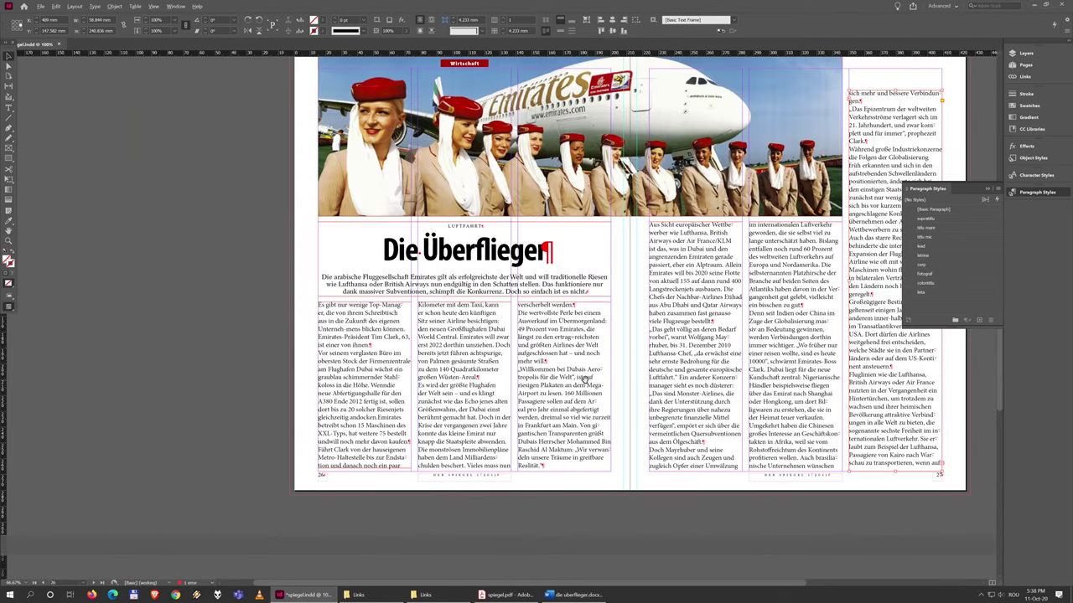
{"action": "double_click", "coordinate": [566, 338]}
{"action": "key", "text": "ctrl+a"}
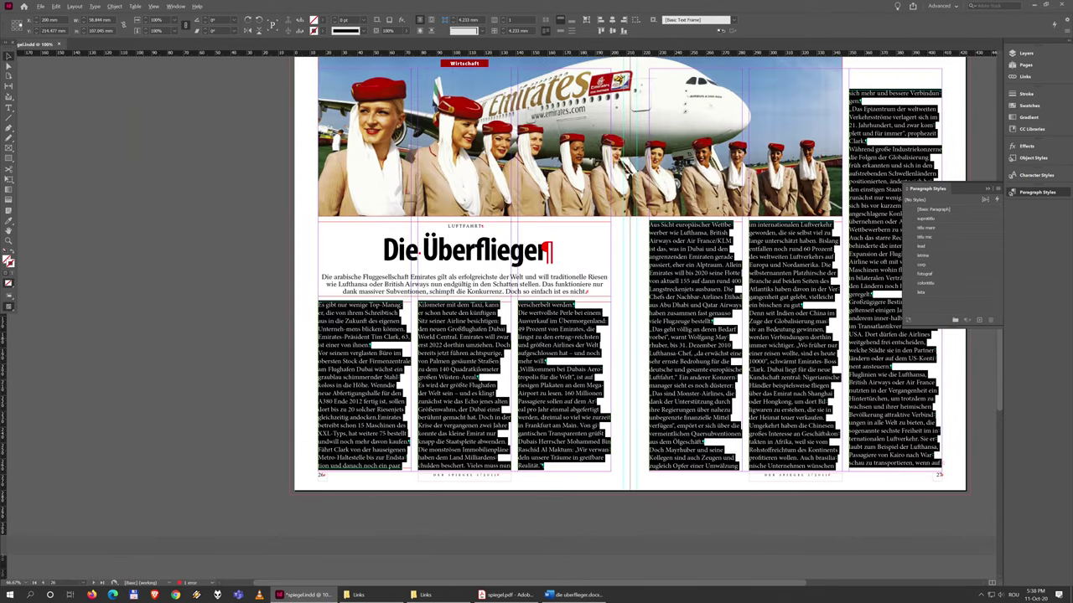
{"action": "left_click", "coordinate": [565, 338]}
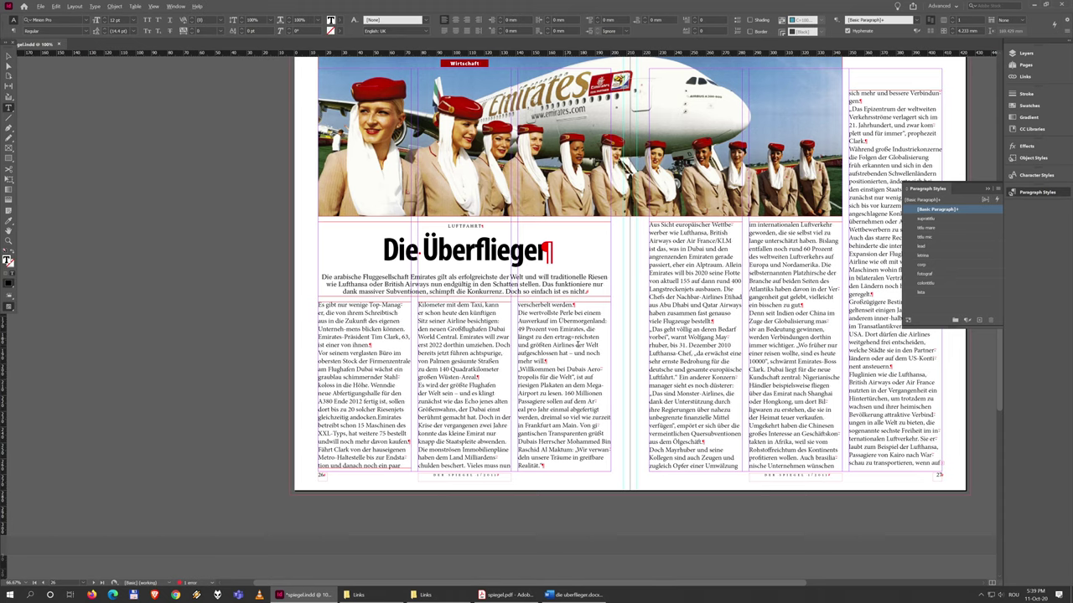
{"action": "key", "text": "ctrl+z"}
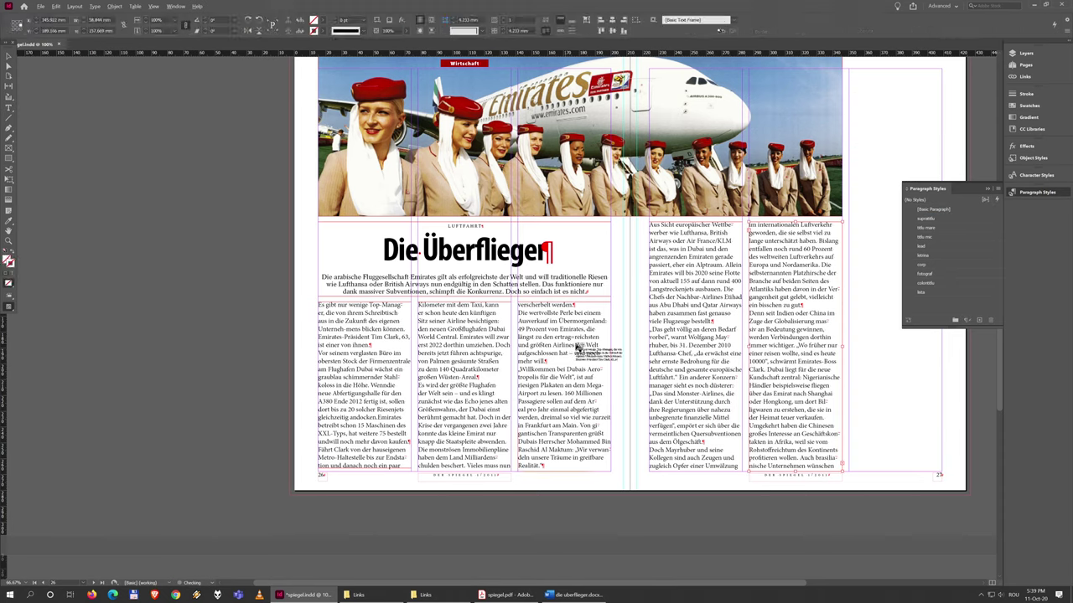
{"action": "left_click", "coordinate": [59, 8]}
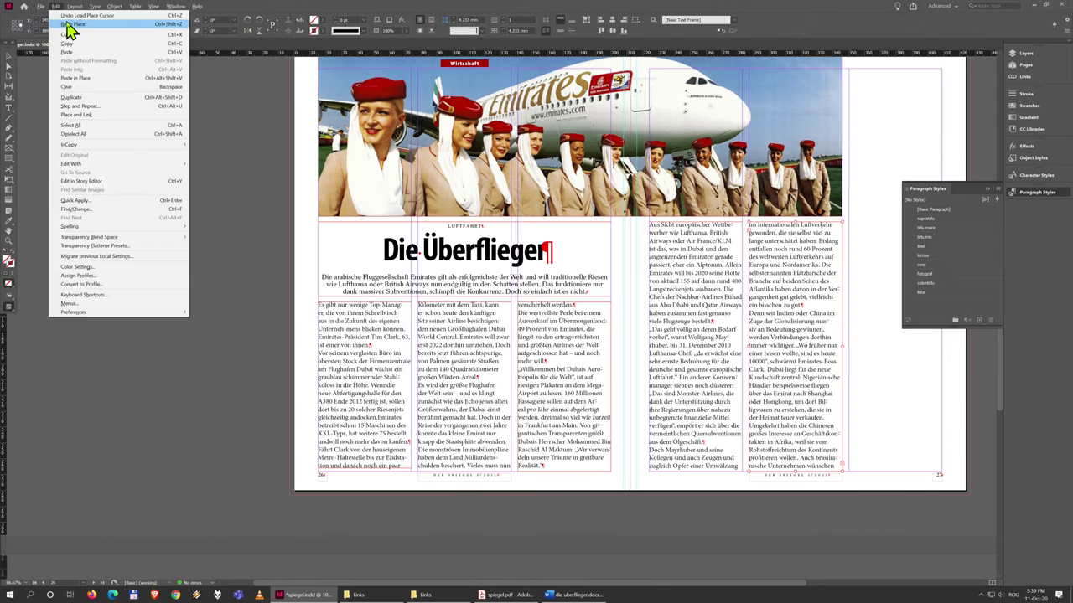
{"action": "left_click", "coordinate": [67, 24]}
- Apply the corp paragraph style to the entire body story and the letrina style to its opening paragraph
{"action": "double_click", "coordinate": [589, 368]}
{"action": "triple_click", "coordinate": [557, 339]}
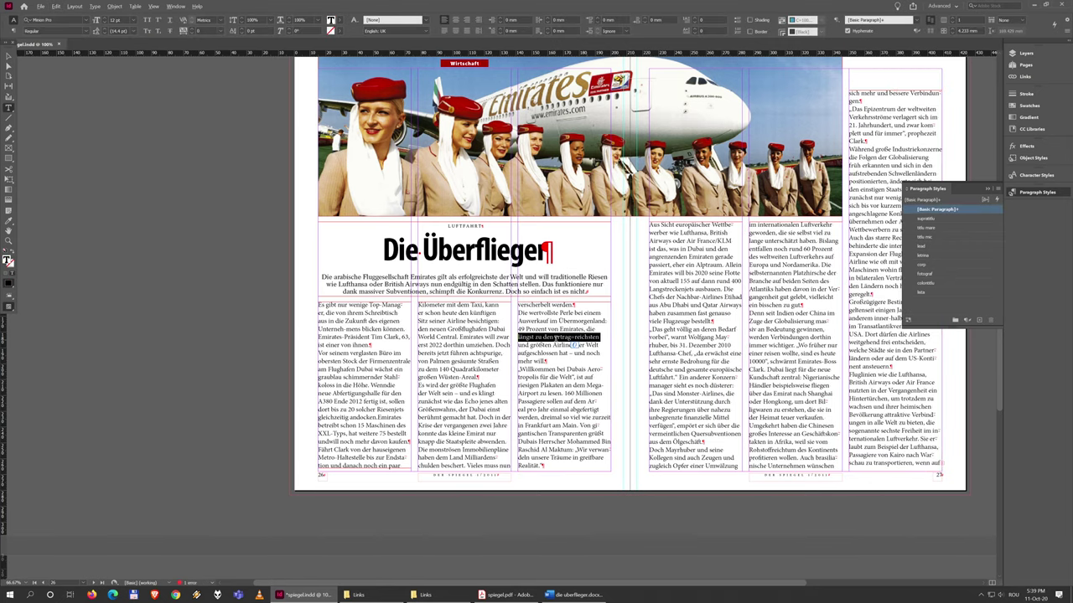
{"action": "key", "text": "ctrl+a"}
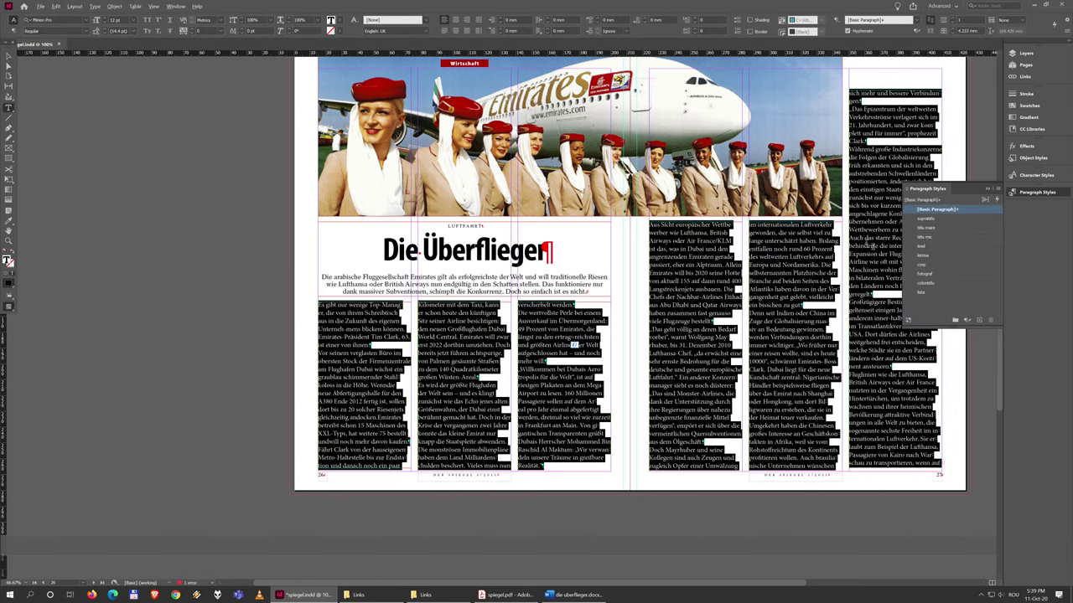
{"action": "left_click", "coordinate": [934, 265]}
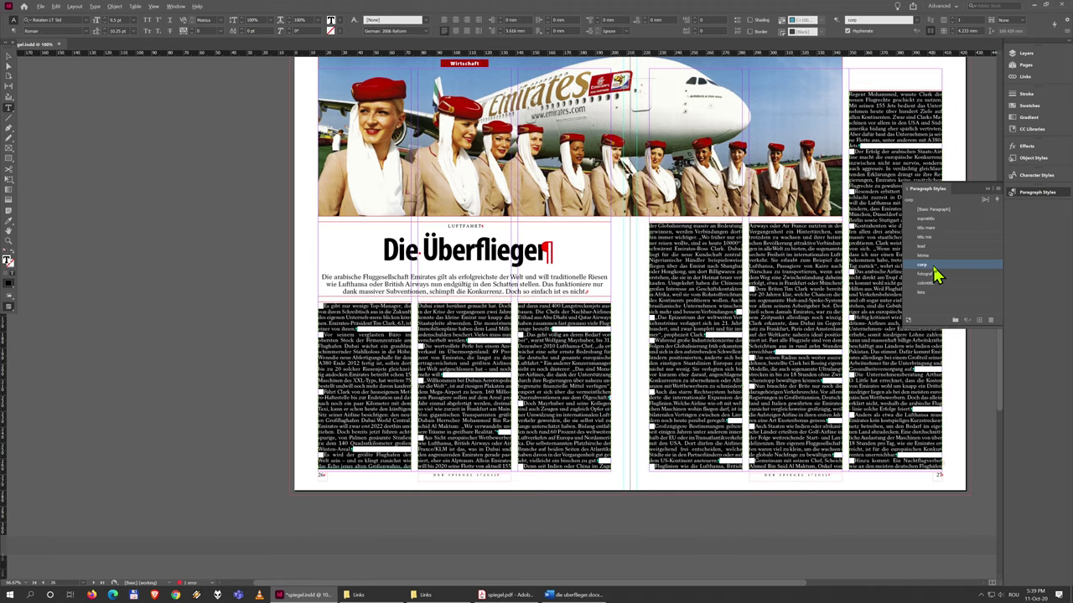
{"action": "left_click", "coordinate": [347, 314]}
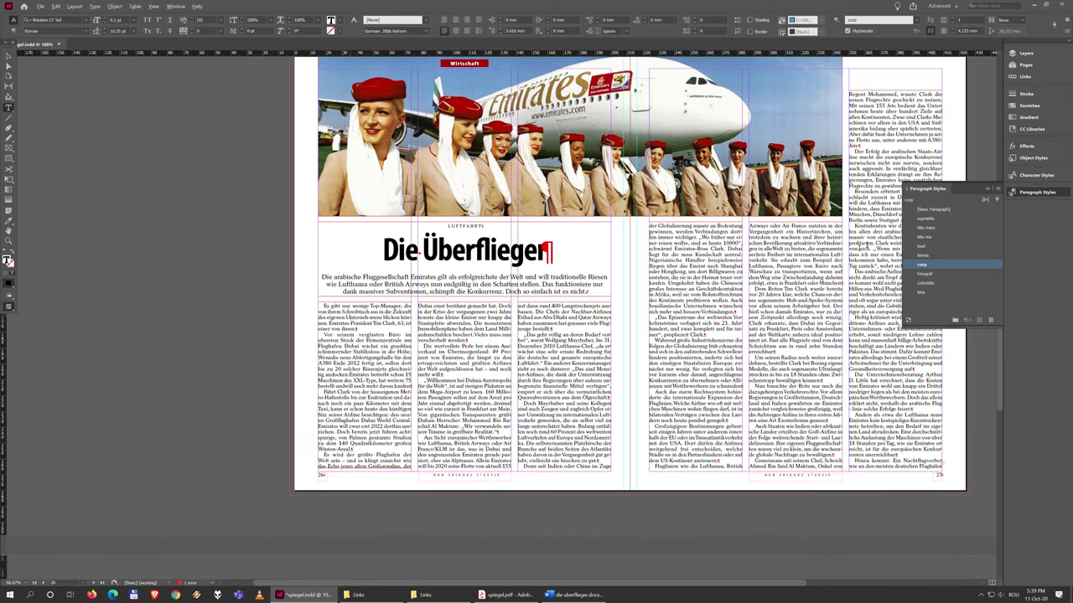
{"action": "left_click", "coordinate": [933, 256]}
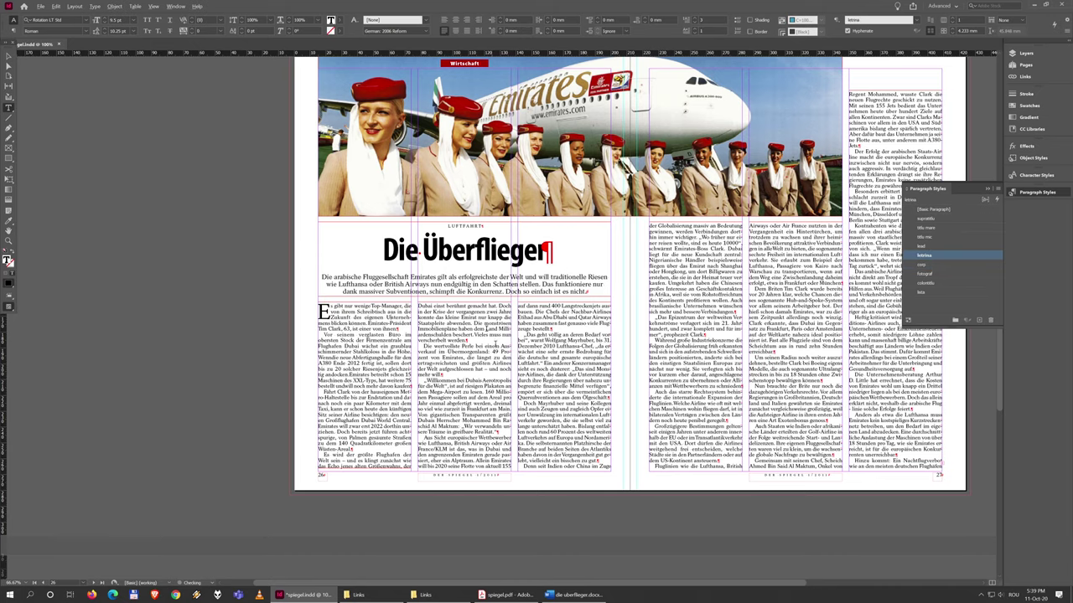
- Compare the styled spread with pages 26 and 27 of spiegel.pdf, briefly previewing it without guides and frame edges
{"action": "left_click", "coordinate": [570, 595]}
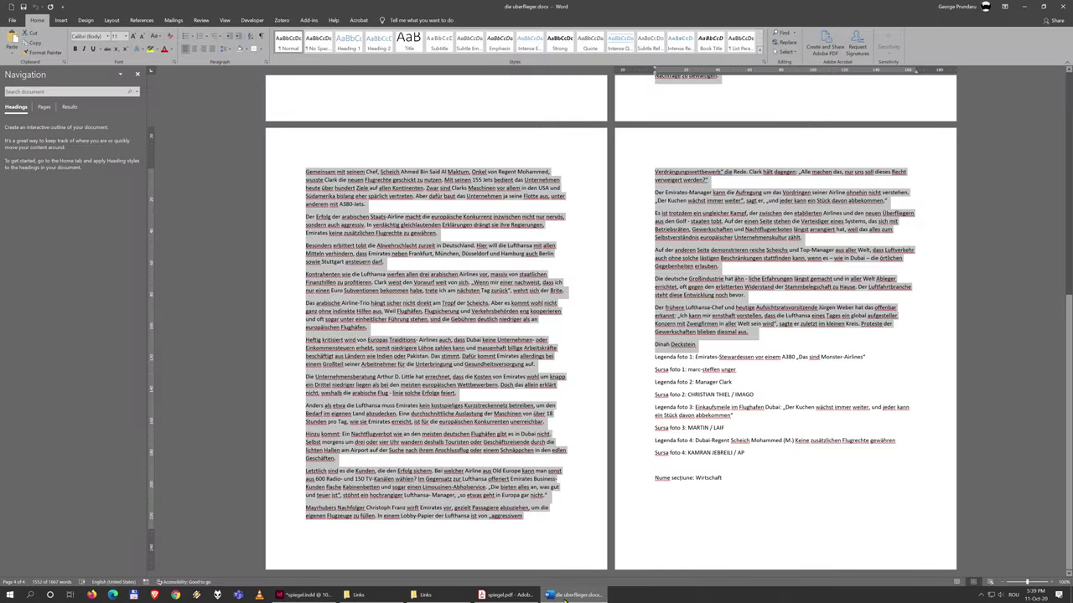
{"action": "left_click", "coordinate": [507, 595]}
{"action": "scroll", "coordinate": [660, 249], "scroll_direction": "up", "scroll_amount": 3}
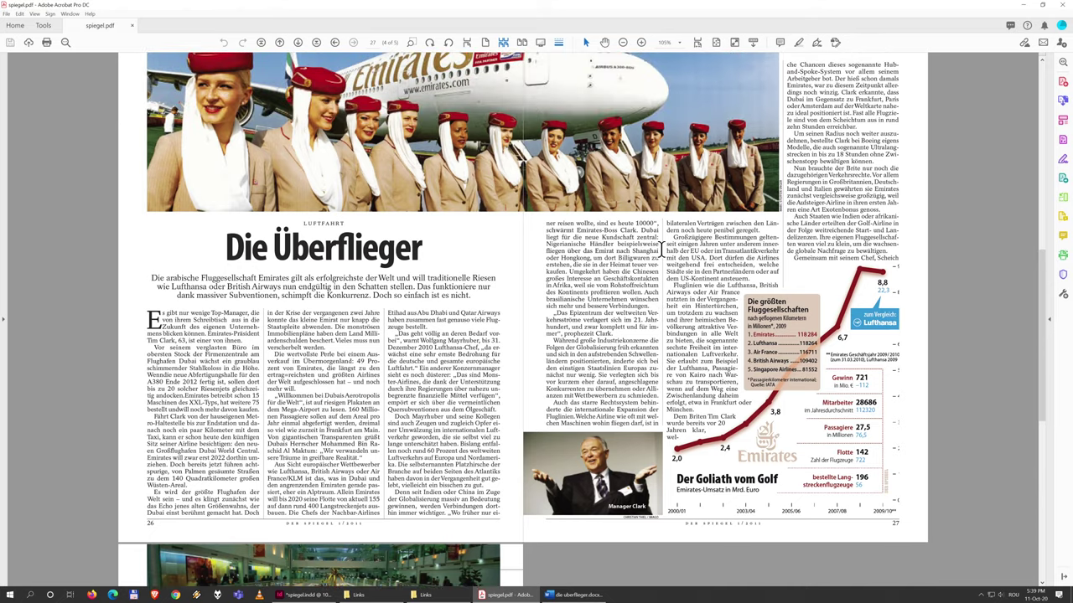
{"action": "left_click", "coordinate": [303, 595]}
{"action": "left_click", "coordinate": [8, 58]}
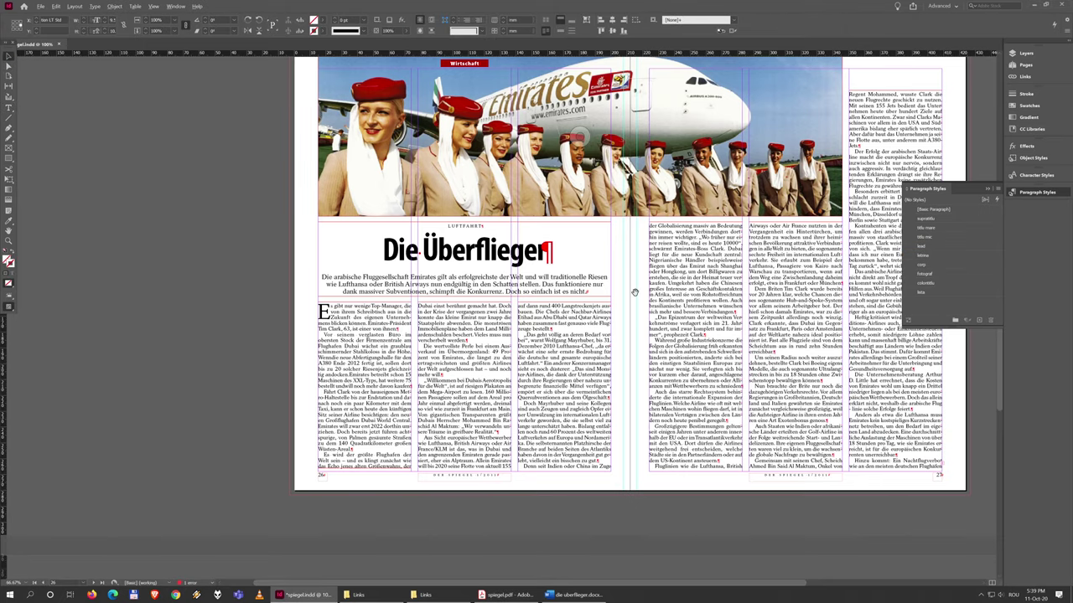
{"action": "left_click_drag", "start_coordinate": [841, 327], "coordinate": [610, 352]}
{"action": "key", "text": "w"}
{"action": "left_click", "coordinate": [813, 393]}
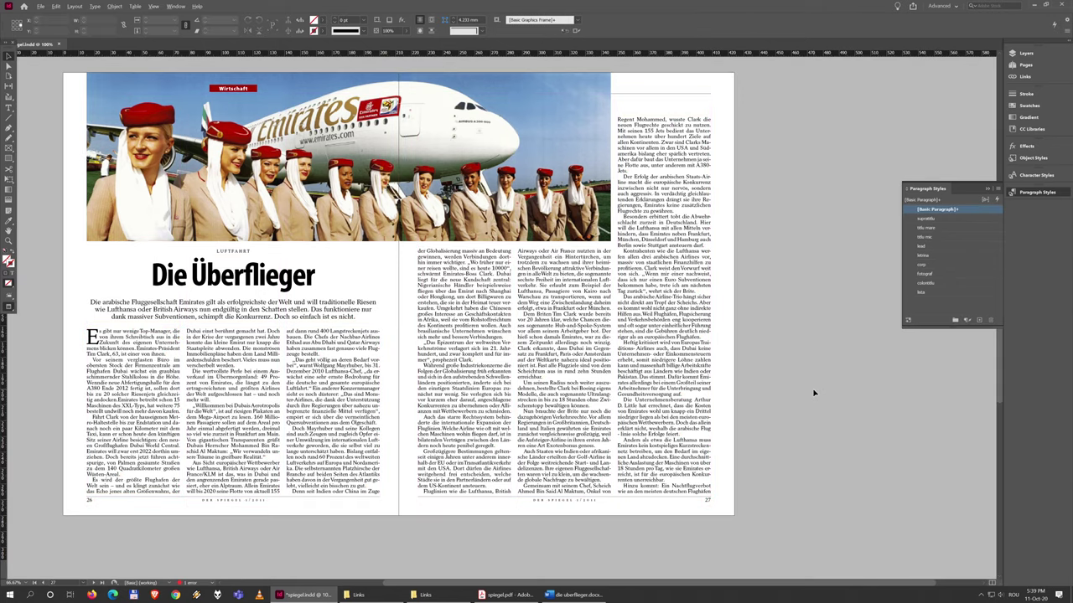
{"action": "key", "text": "w"}
- Switch to die uberflieger.docx in Word and copy the first photo caption, "Emirates-Stewardessen vor einem A380 „Das sind Monster-Airlines“"
{"action": "left_click", "coordinate": [575, 595]}
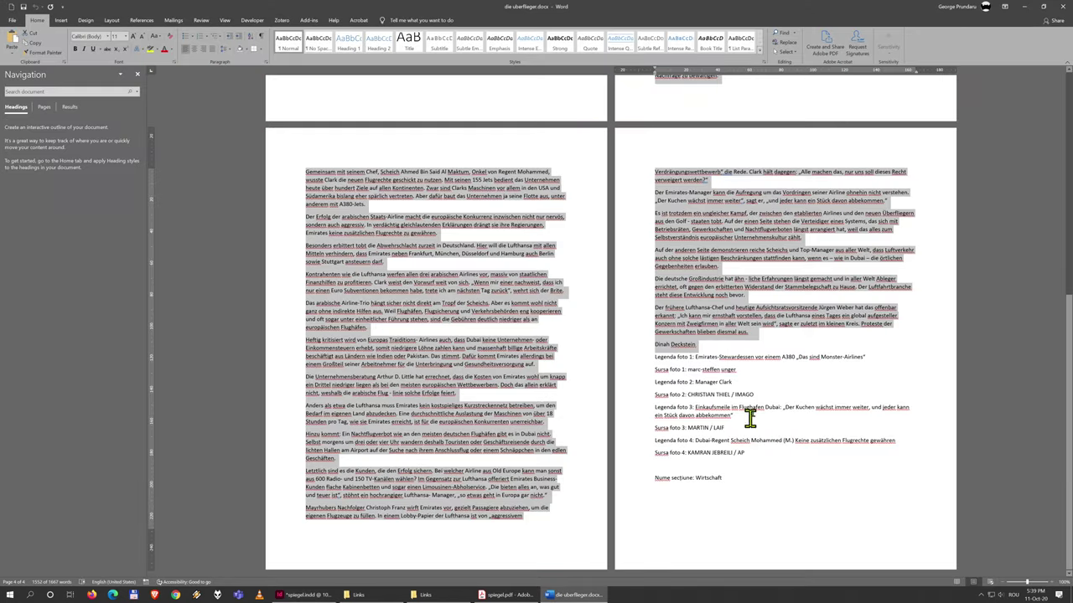
{"action": "left_click_drag", "start_coordinate": [696, 356], "coordinate": [770, 348]}
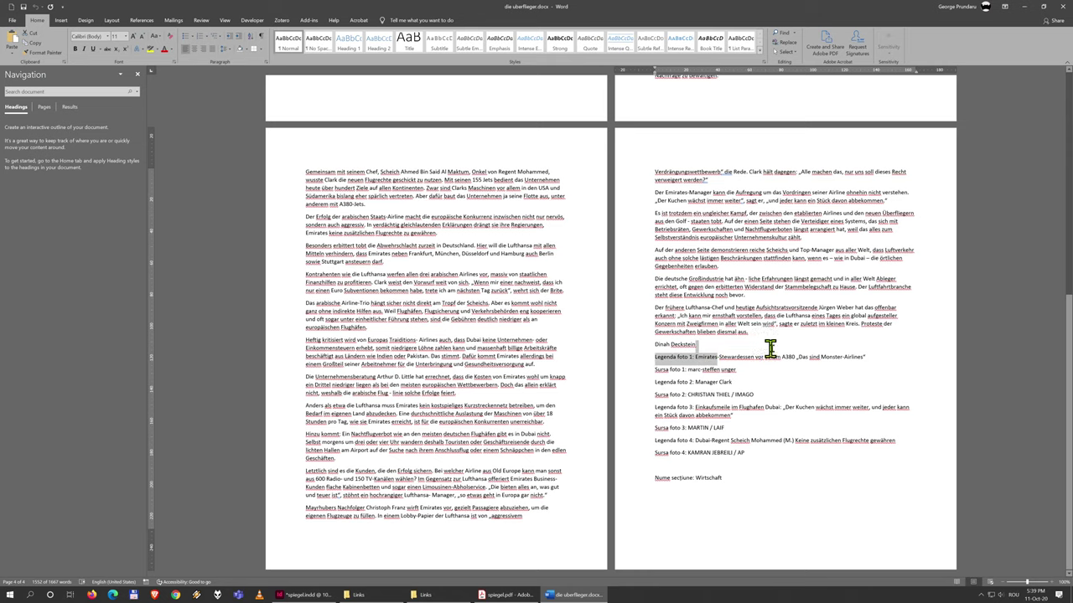
{"action": "left_click_drag", "start_coordinate": [862, 350], "coordinate": [868, 358]}
{"action": "key", "text": "ctrl+c"}
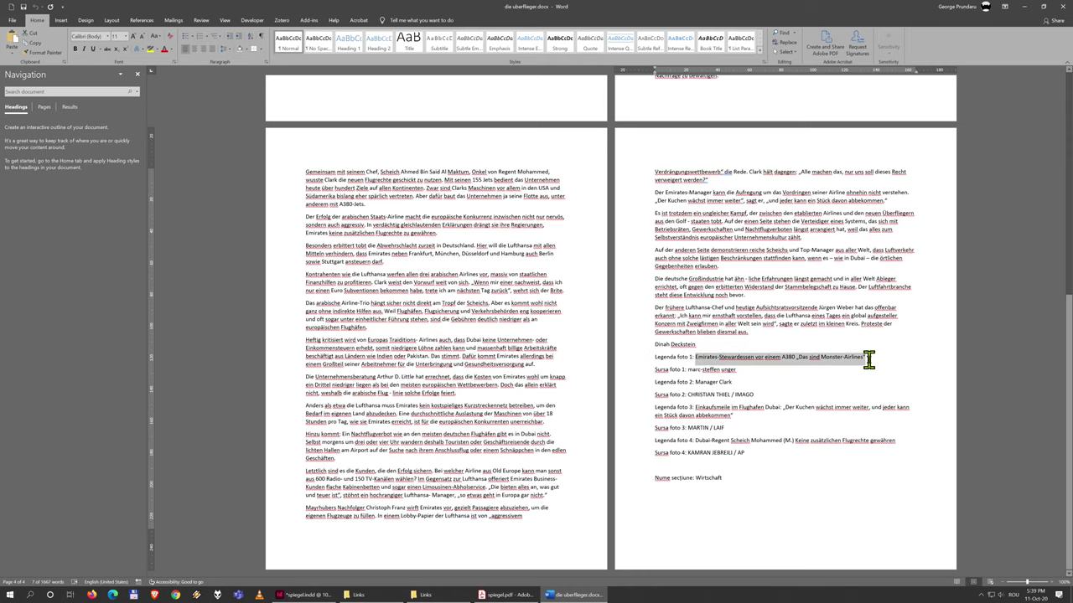
- Switch back to the InDesign spread, paste the copied caption, and place it at the top of the last text column on page 27
{"action": "key", "text": "alt+Tab"}
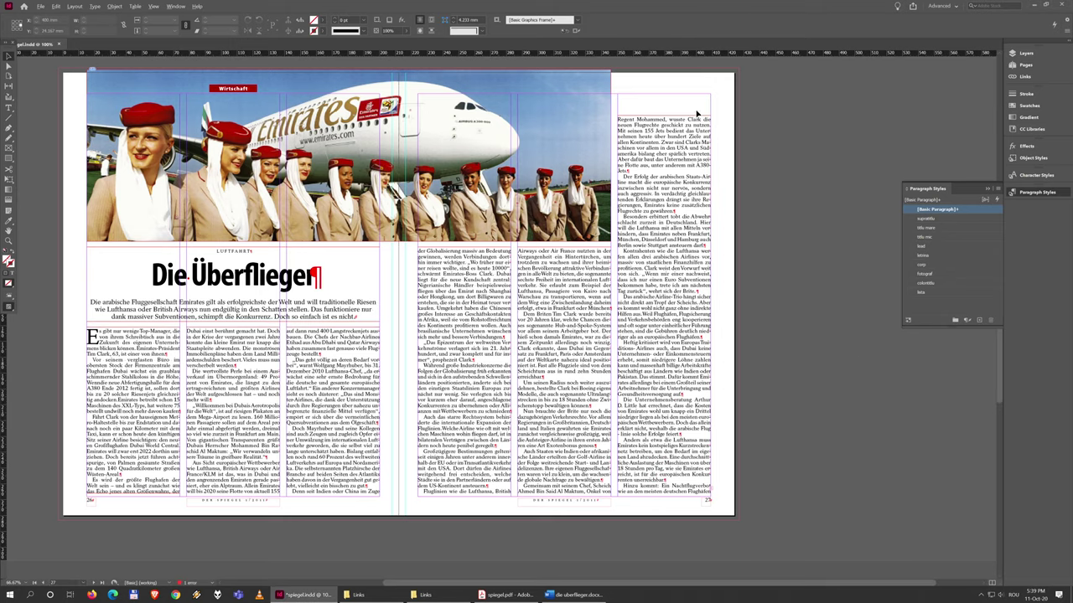
{"action": "key", "text": "ctrl+equal"}
{"action": "key", "text": "ctrl+v"}
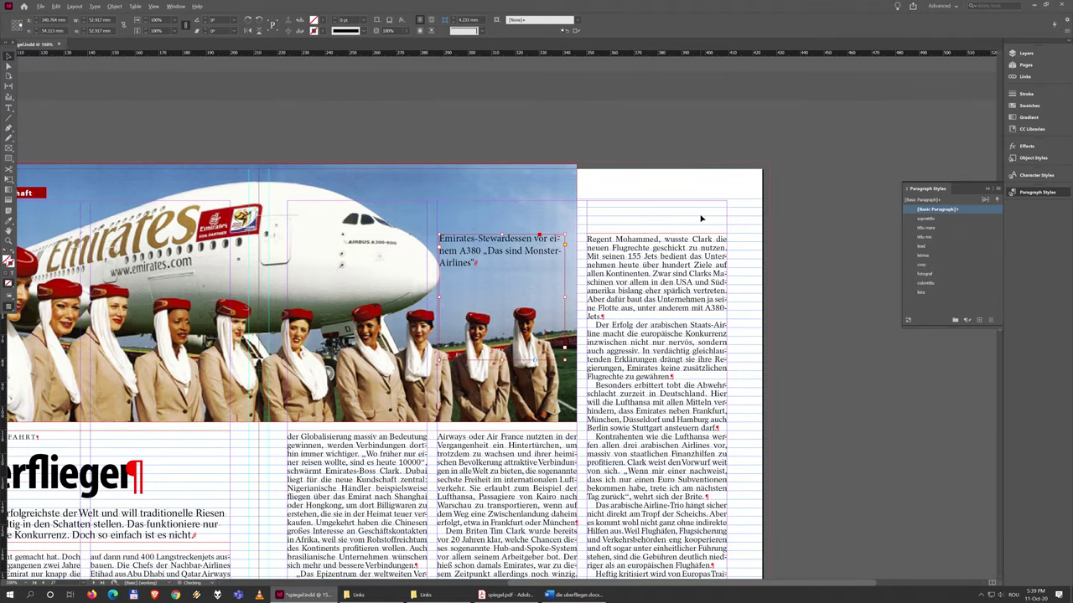
{"action": "left_click_drag", "start_coordinate": [509, 257], "coordinate": [656, 228]}
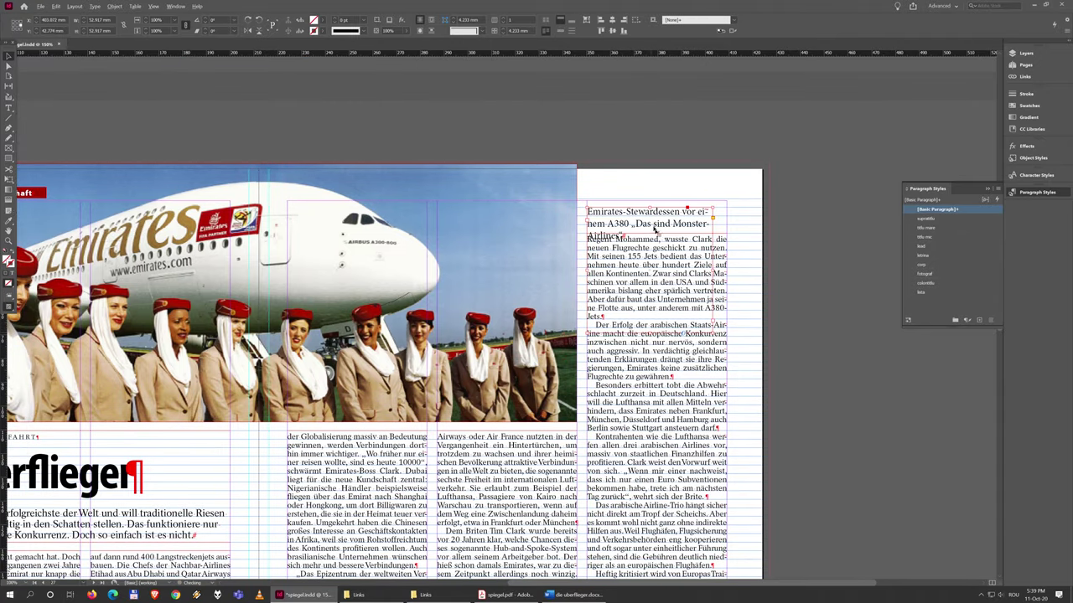
- Apply the nume foto character style to "Emirates-Stewardessen vor einem A380" and the descriere foto character style to "„Das sind Monster-Airlines“"
{"action": "scroll", "coordinate": [656, 229], "scroll_direction": "up", "scroll_amount": 3}
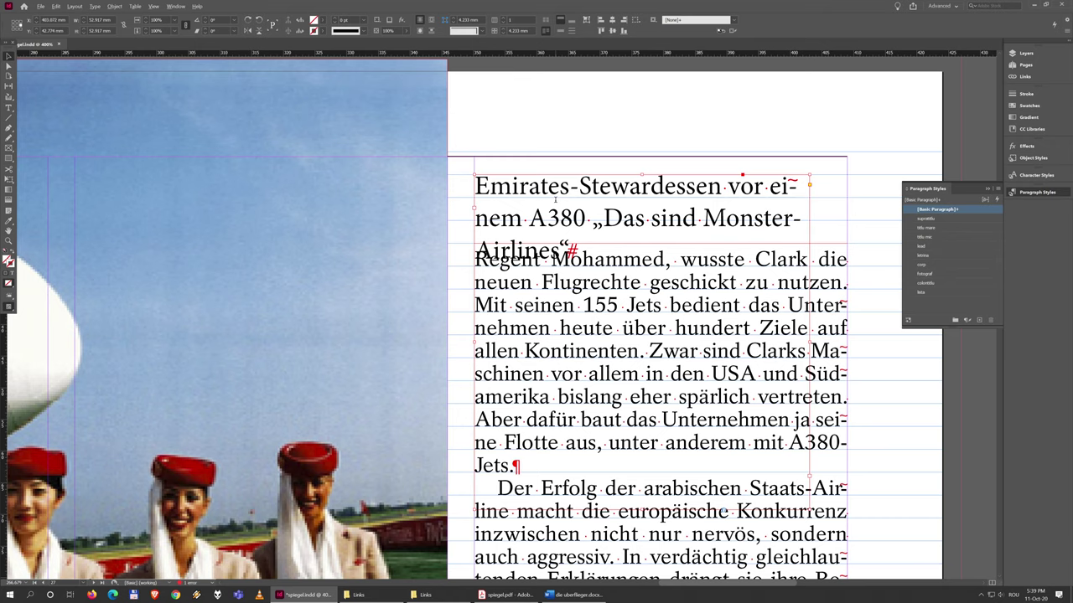
{"action": "double_click", "coordinate": [624, 193]}
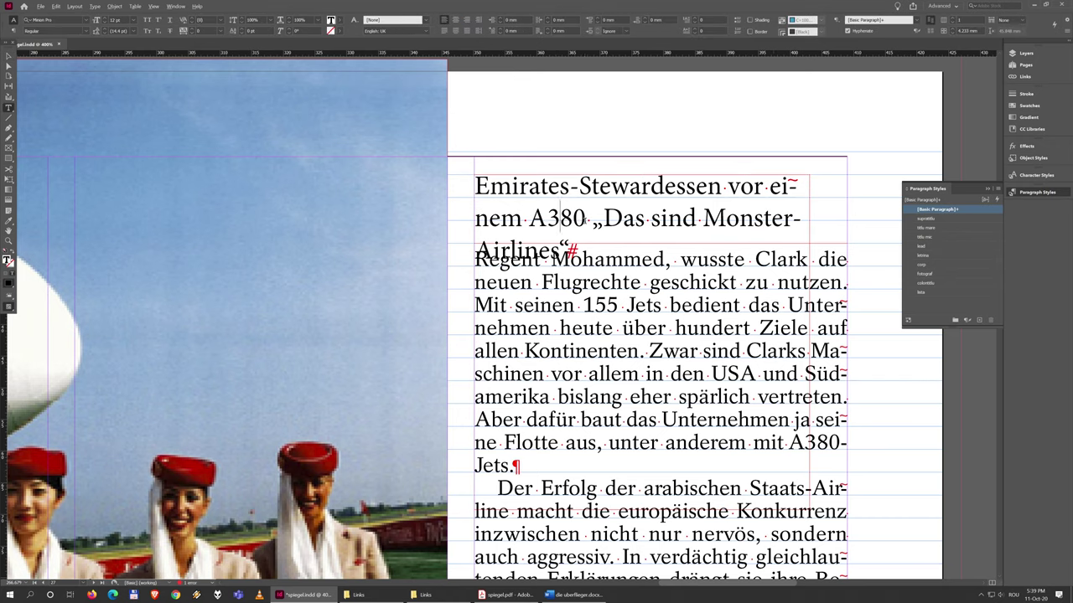
{"action": "key", "text": "ctrl+shift+Up"}
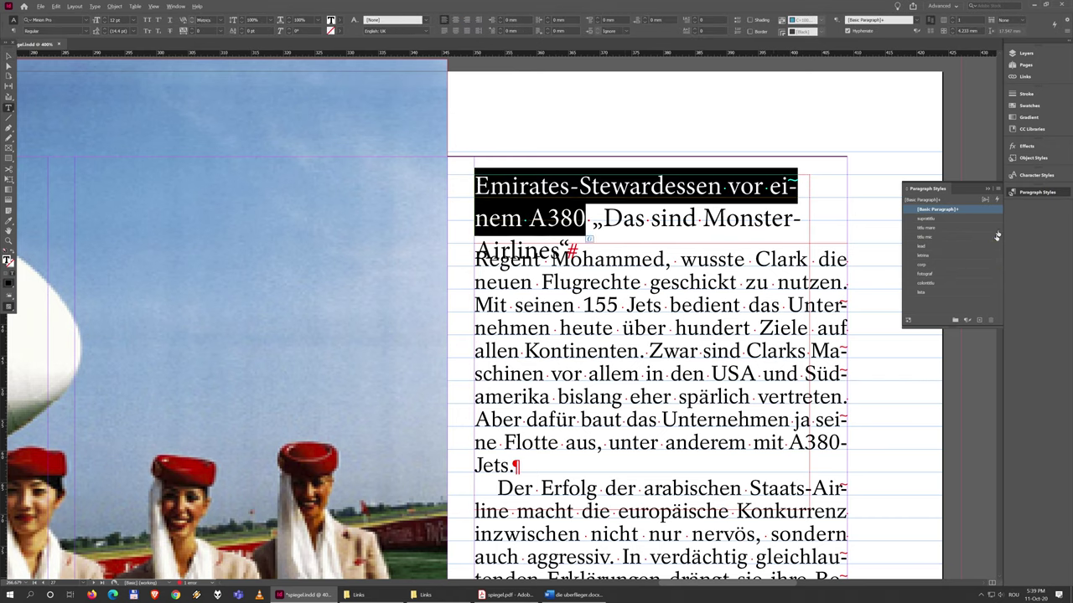
{"action": "left_click", "coordinate": [1036, 175]}
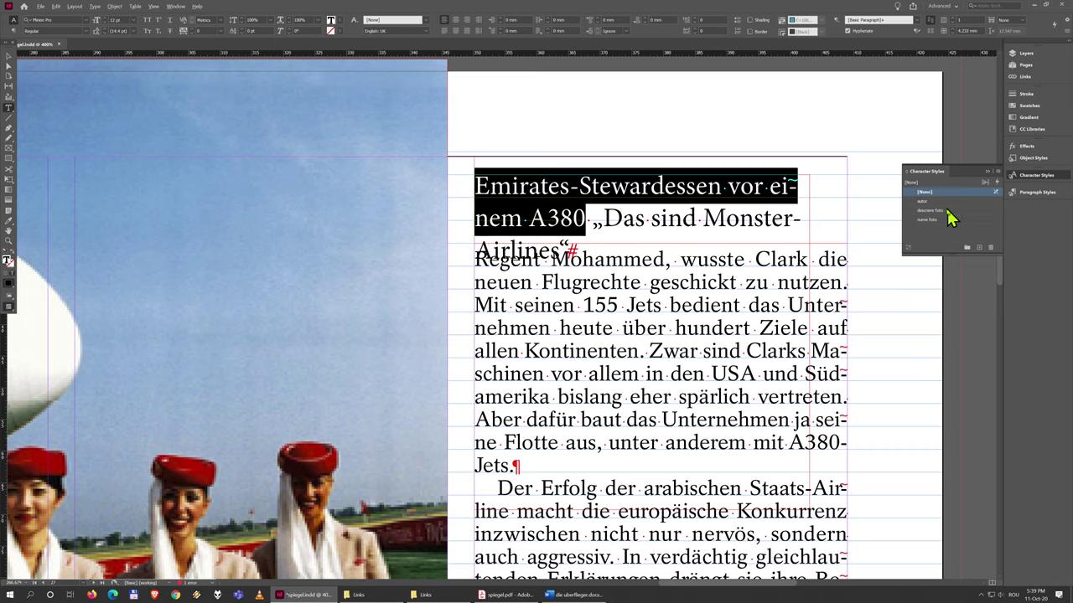
{"action": "left_click", "coordinate": [933, 219]}
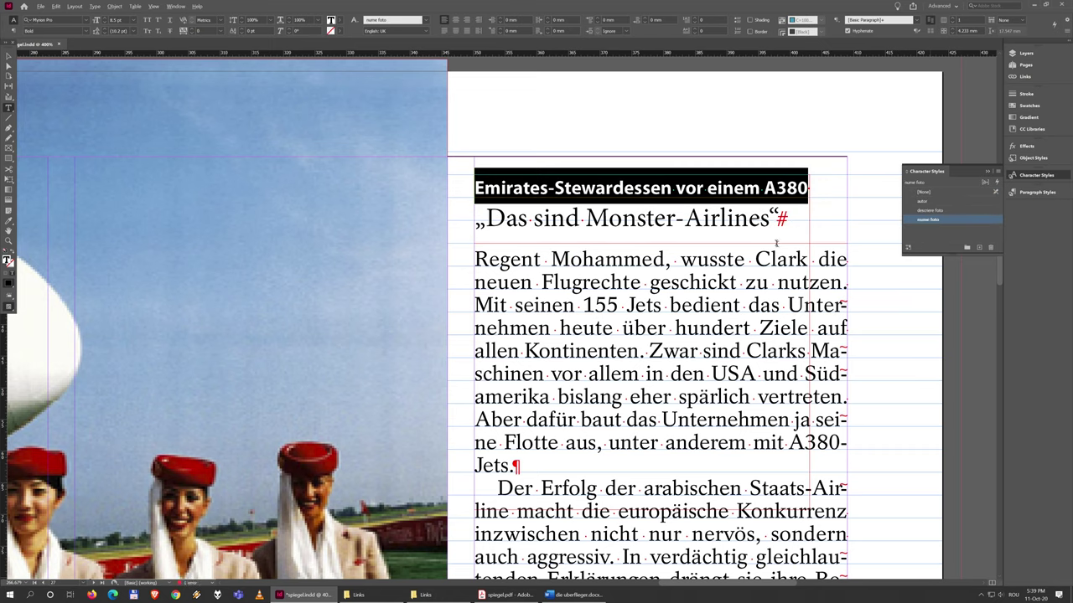
{"action": "left_click_drag", "start_coordinate": [780, 221], "coordinate": [453, 218]}
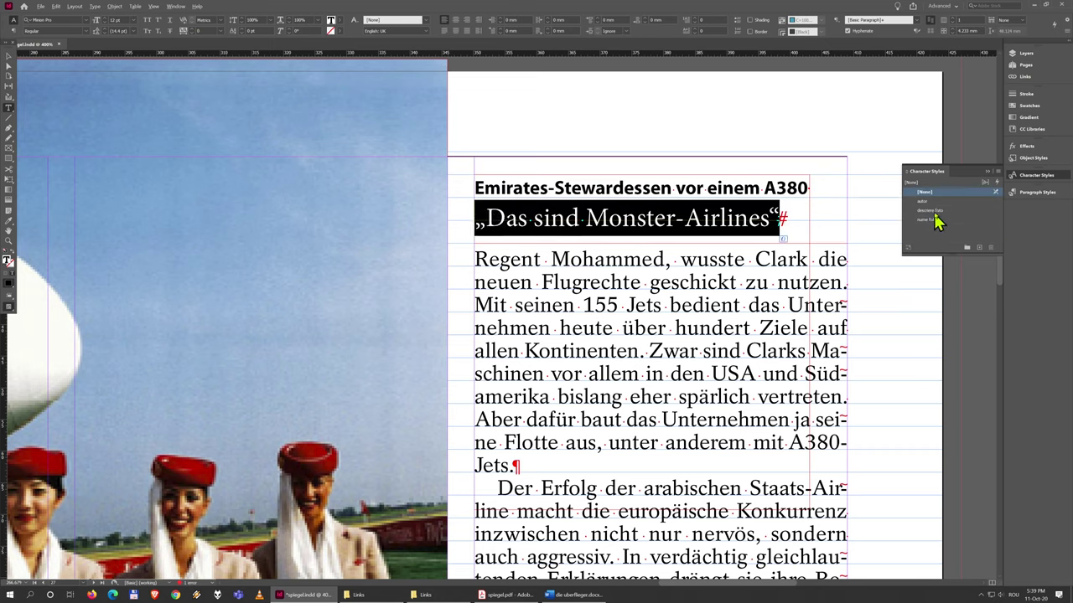
{"action": "left_click", "coordinate": [936, 212]}
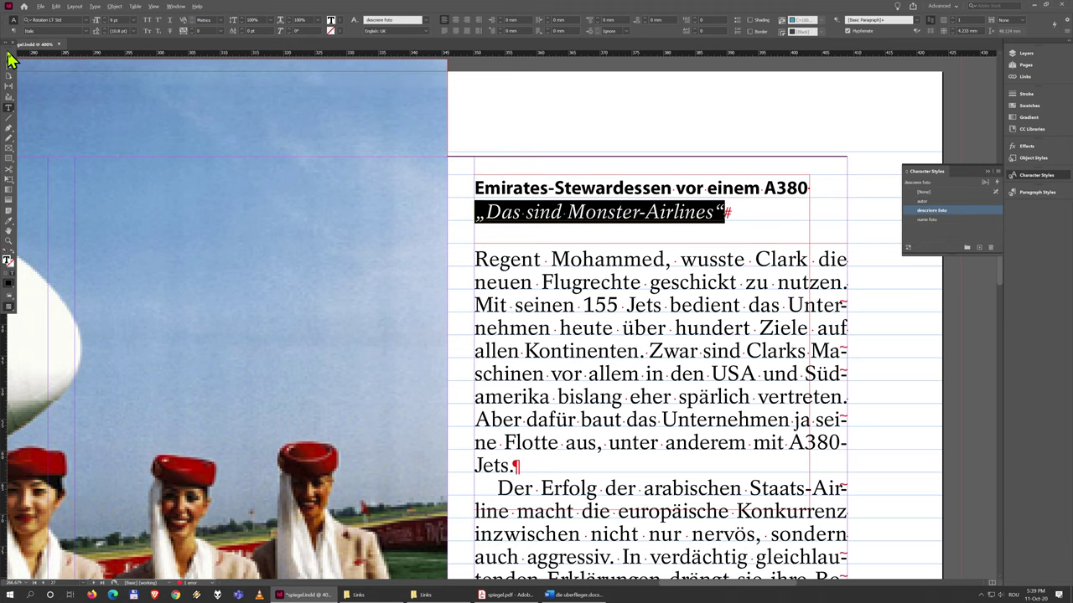
- Preview the styled caption without guides and compare it with the photo caption on page 27 of spiegel.pdf
{"action": "left_click", "coordinate": [8, 58]}
{"action": "left_click", "coordinate": [517, 127]}
{"action": "key", "text": "w"}
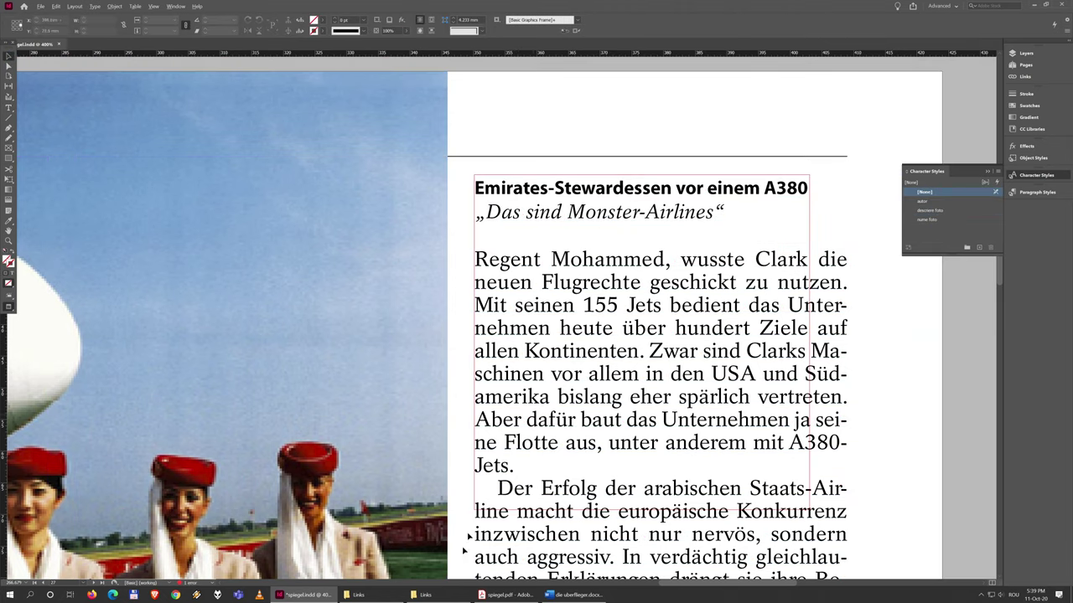
{"action": "left_click", "coordinate": [503, 595]}
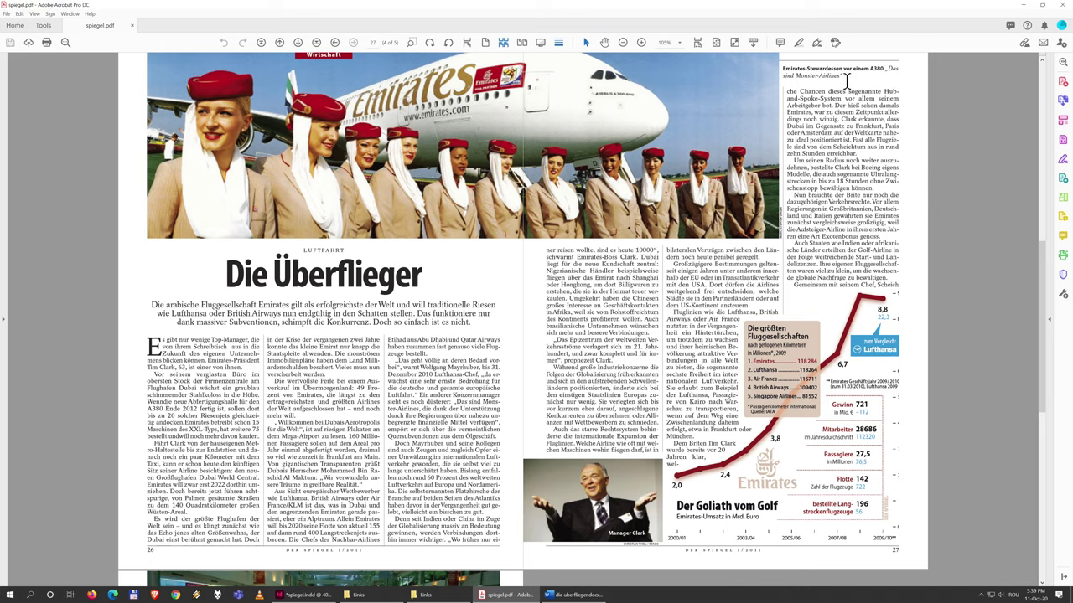
{"action": "key", "text": "alt+Tab"}
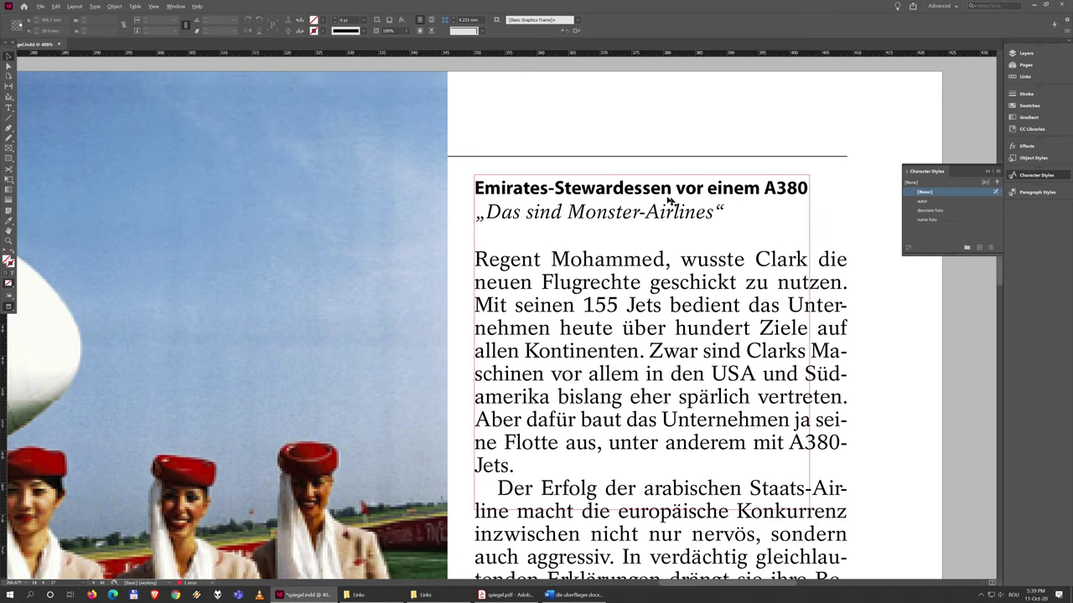
{"action": "key", "text": "alt+Tab"}
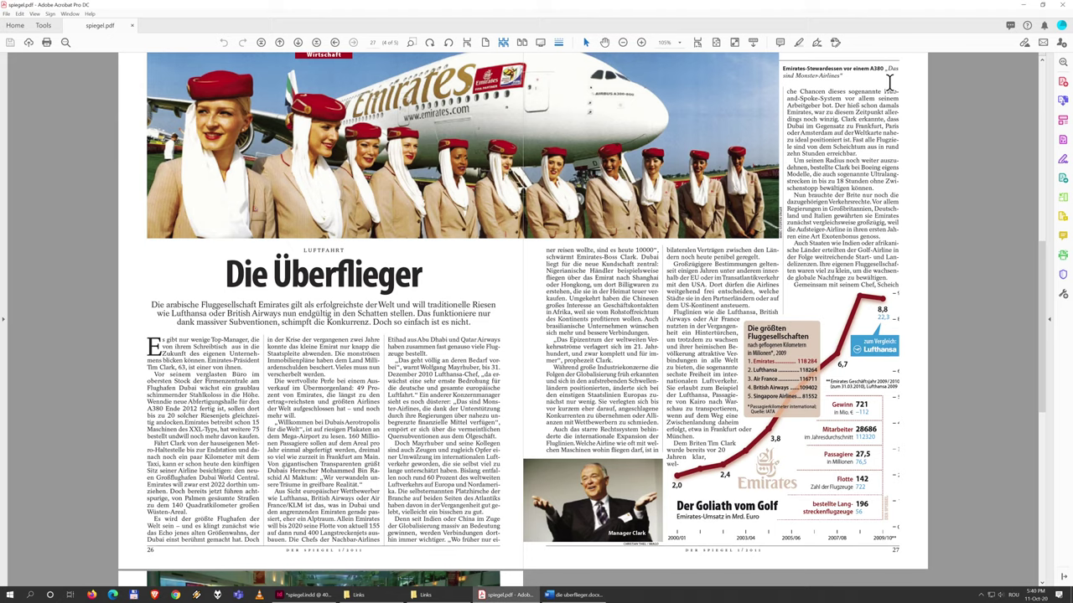
{"action": "key", "text": "alt+Tab"}
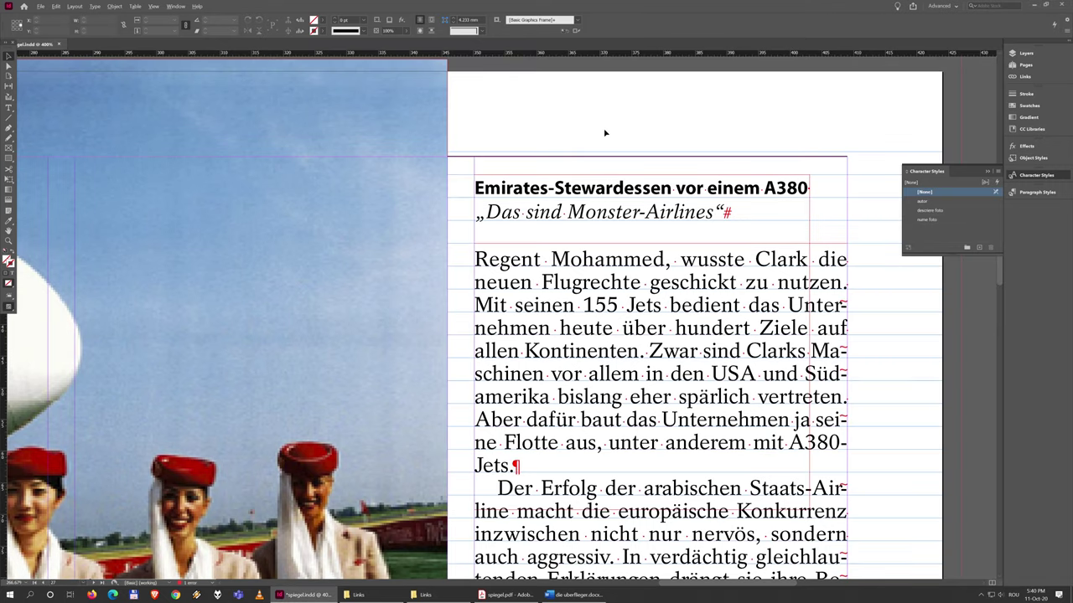
- Resize the caption frame to the full column width, about 58.8 mm, and about 10 mm high, so it ends above the body text
{"action": "left_click", "coordinate": [668, 195]}
{"action": "scroll", "coordinate": [788, 261], "scroll_direction": "down", "scroll_amount": 10}
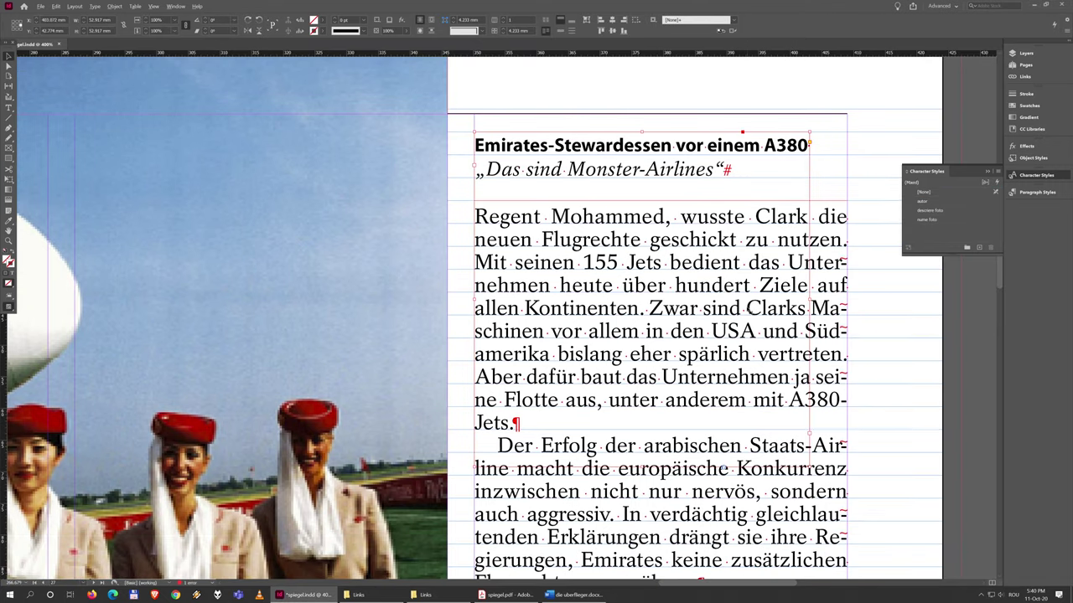
{"action": "scroll", "coordinate": [672, 398], "scroll_direction": "up", "scroll_amount": 5}
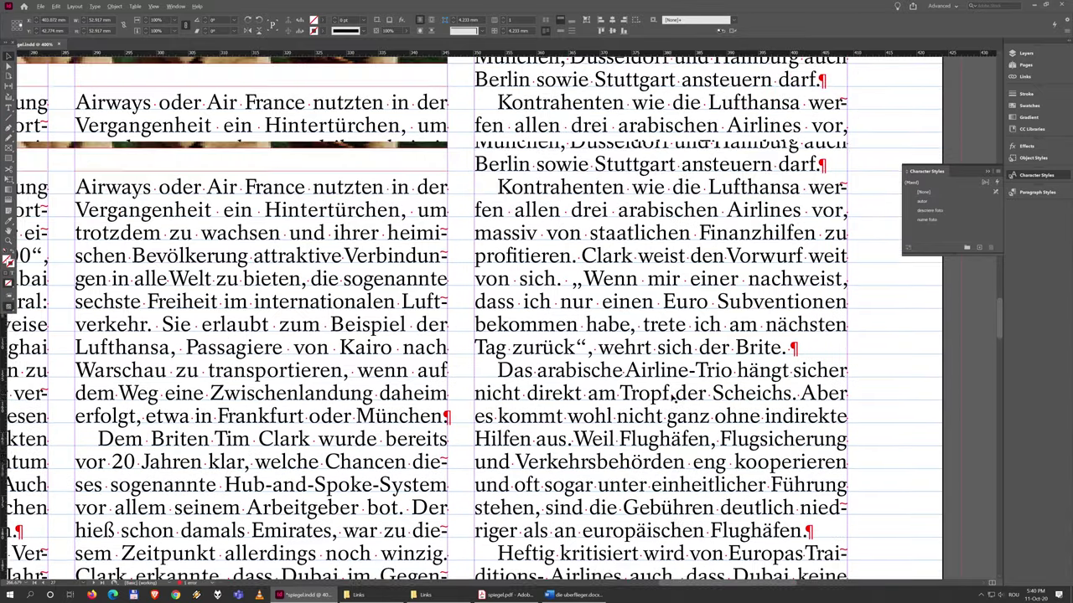
{"action": "scroll", "coordinate": [672, 398], "scroll_direction": "down", "scroll_amount": 3}
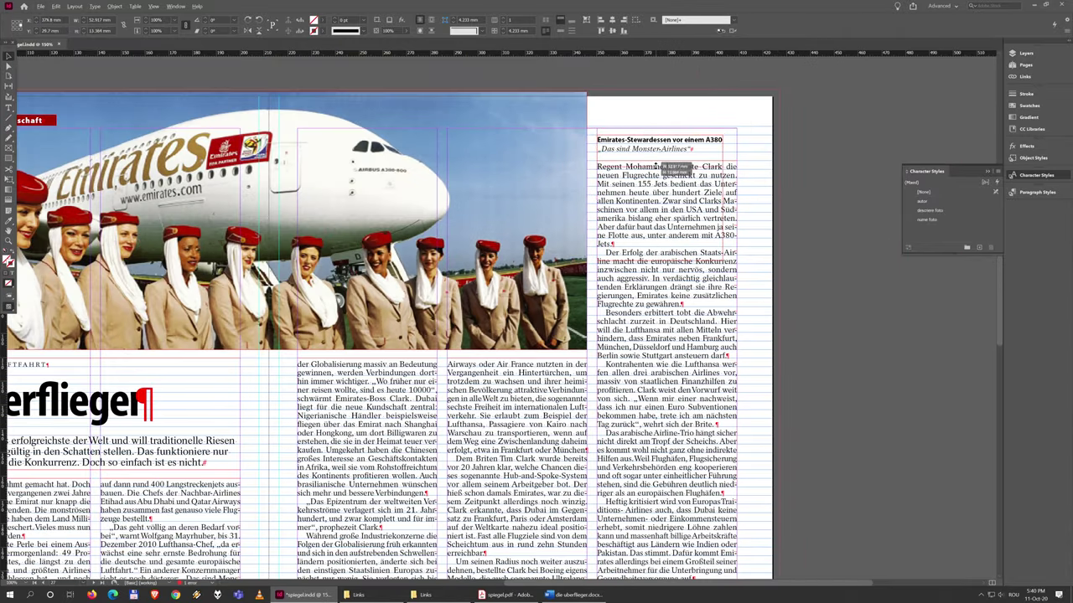
{"action": "scroll", "coordinate": [744, 136], "scroll_direction": "up", "scroll_amount": 2}
{"action": "scroll", "coordinate": [744, 139], "scroll_direction": "up", "scroll_amount": 1}
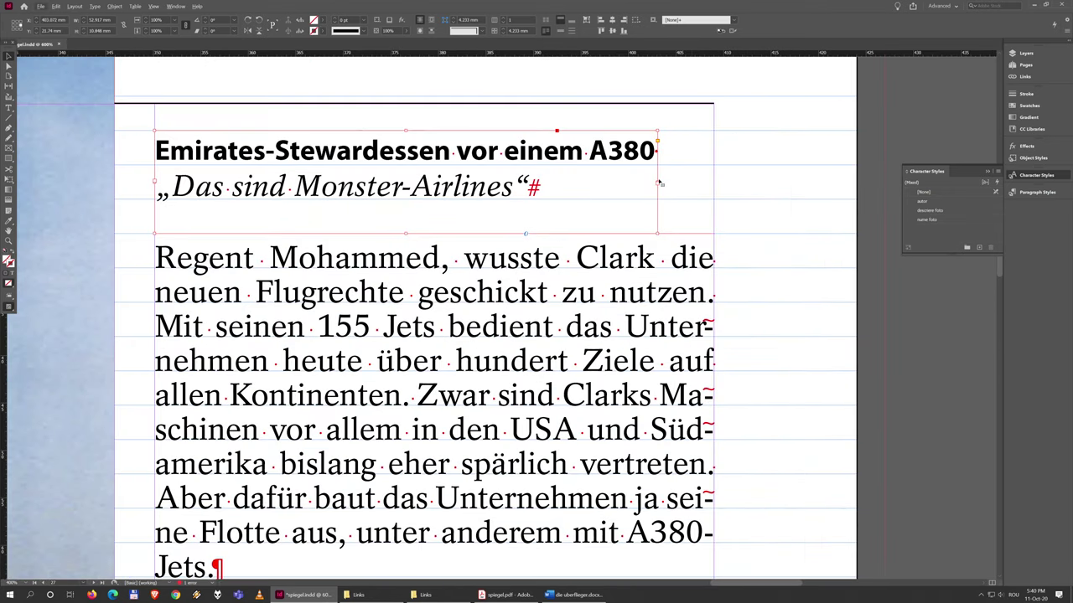
{"action": "left_click_drag", "start_coordinate": [658, 186], "coordinate": [712, 184]}
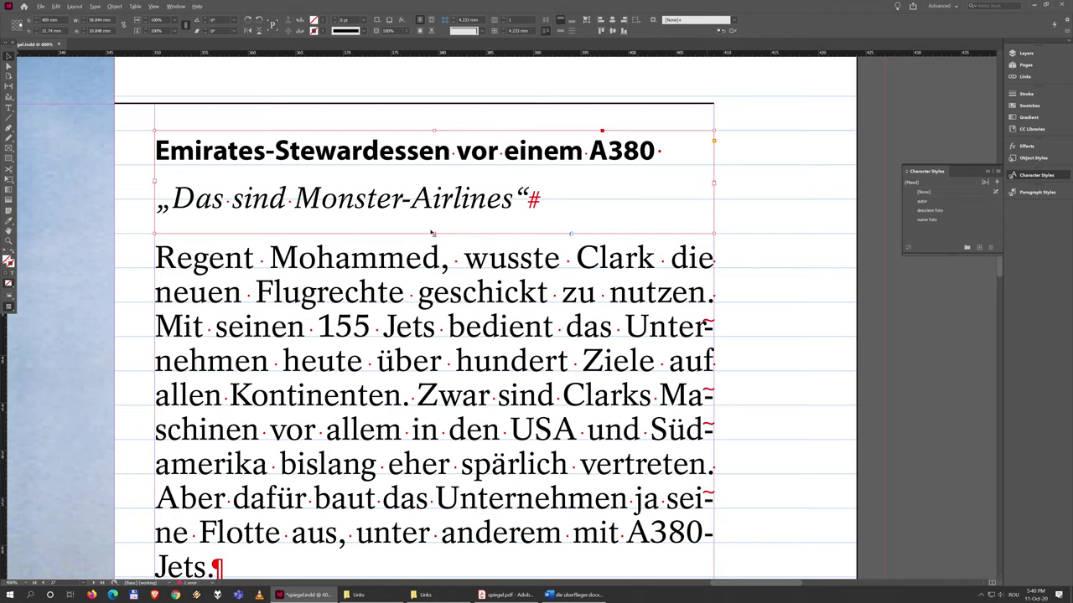
{"action": "mouse_move", "coordinate": [434, 233]}
{"action": "left_mouse_down"}
{"action": "mouse_move", "coordinate": [434, 197]}
{"action": "mouse_move", "coordinate": [429, 228]}
{"action": "left_mouse_up"}
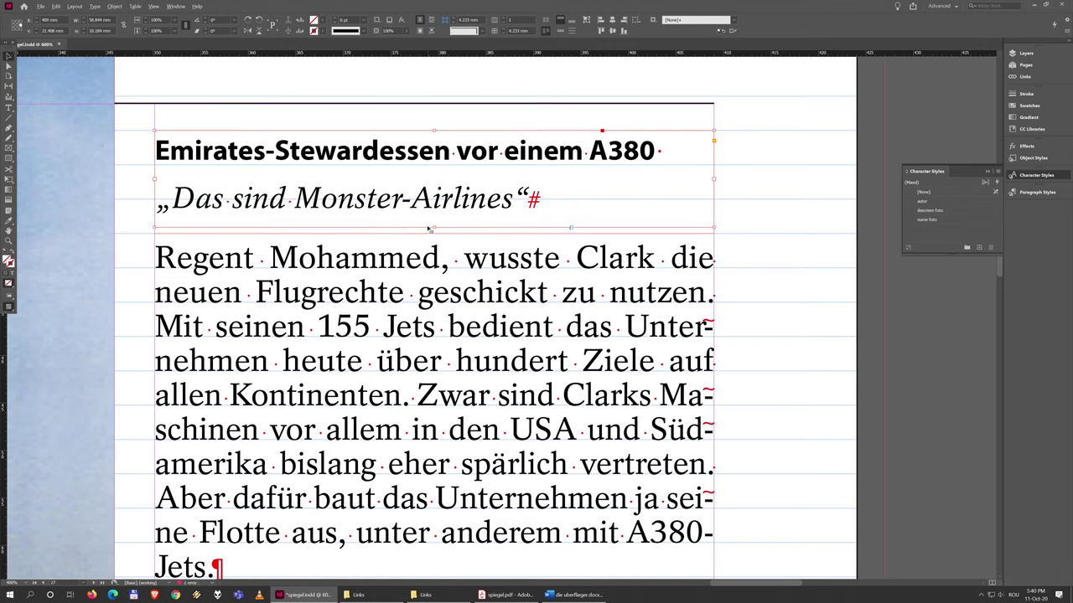
- Align the two caption lines to the baseline grid and extend the caption frame to about 11 mm high
{"action": "double_click", "coordinate": [520, 203]}
{"action": "left_click_drag", "start_coordinate": [528, 202], "coordinate": [153, 126]}
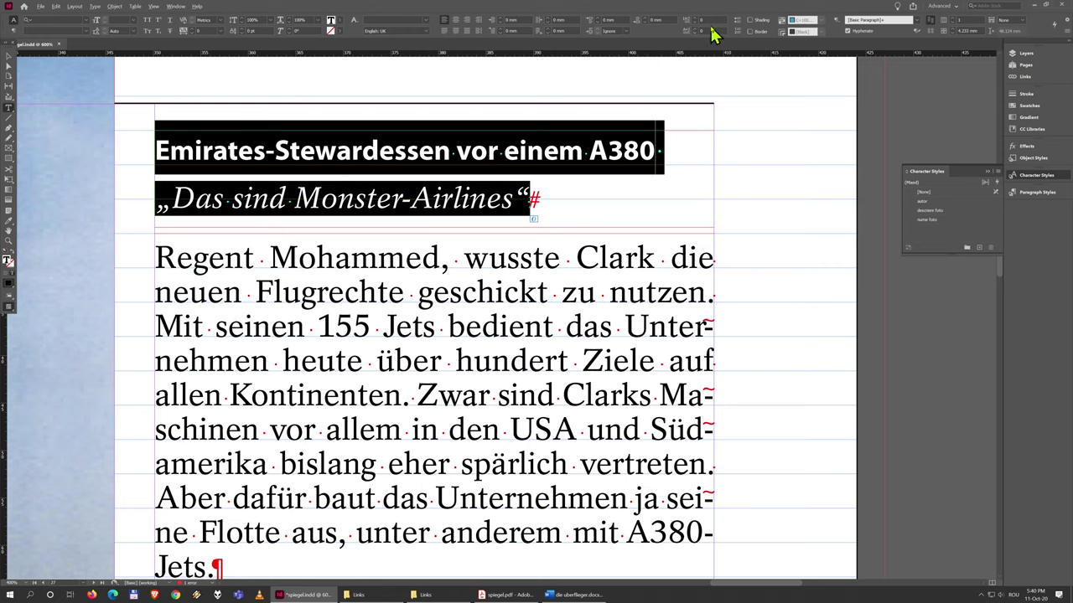
{"action": "left_click", "coordinate": [930, 31]}
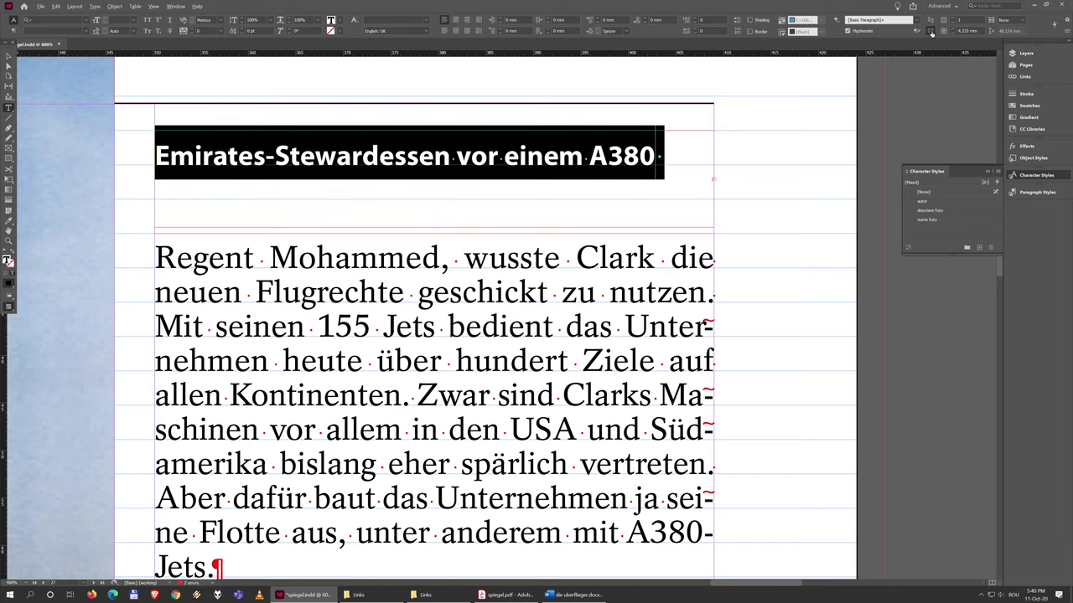
{"action": "left_click", "coordinate": [8, 56]}
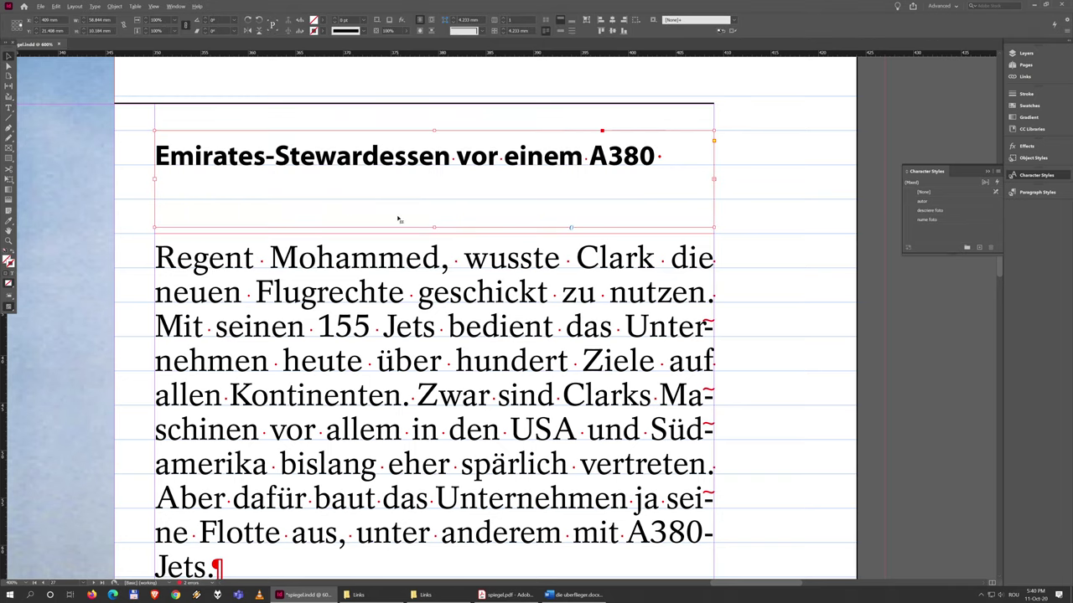
{"action": "left_click_drag", "start_coordinate": [435, 227], "coordinate": [437, 239]}
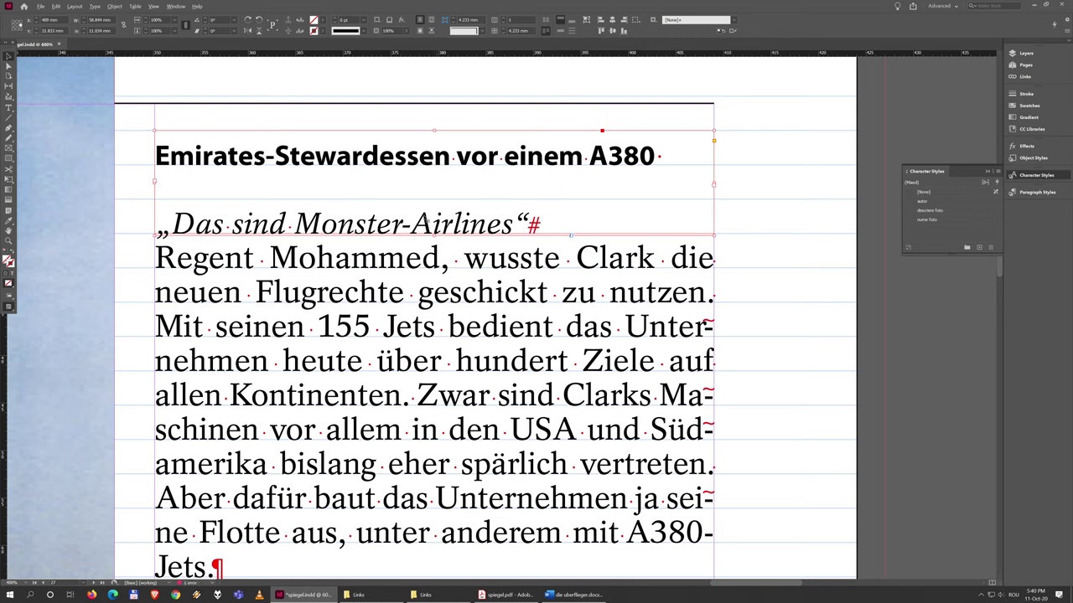
- Set the leading of the whole caption text to 10 pt
{"action": "left_click_drag", "start_coordinate": [531, 225], "coordinate": [147, 105]}
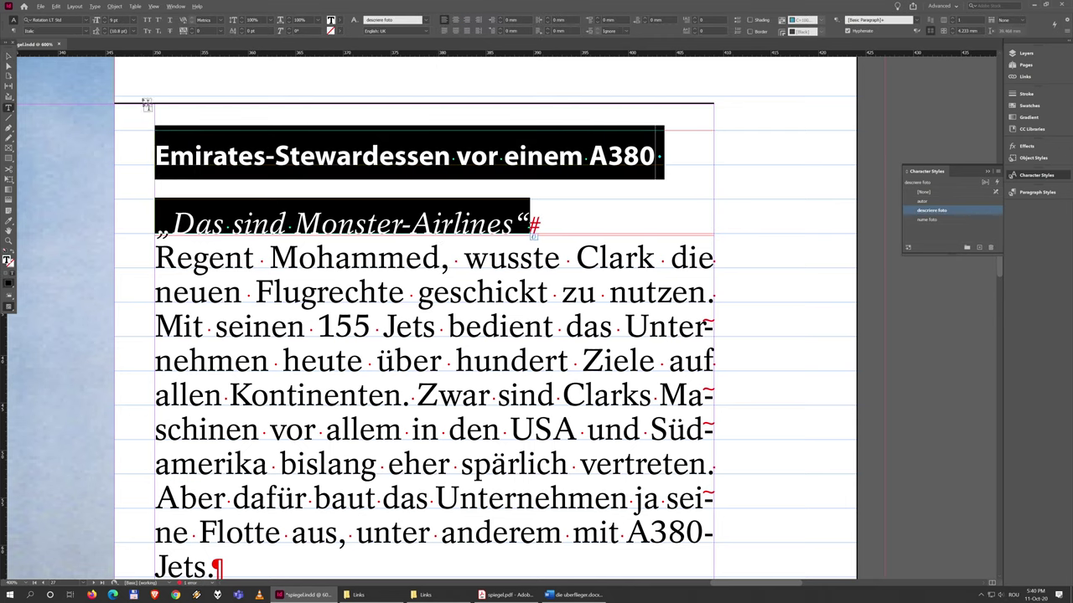
{"action": "left_click", "coordinate": [132, 31]}
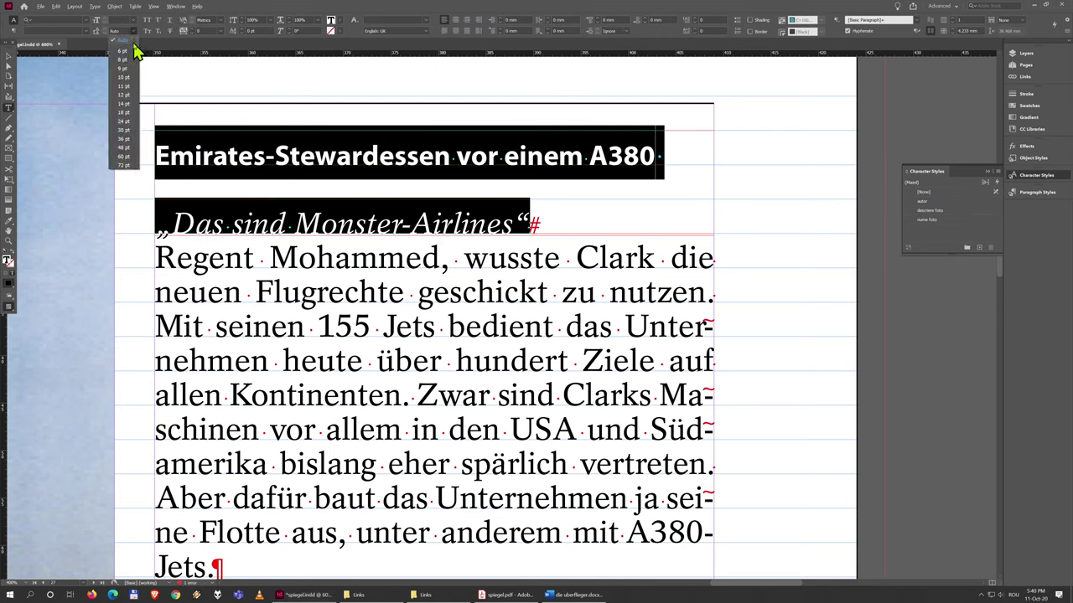
{"action": "left_click", "coordinate": [125, 78]}
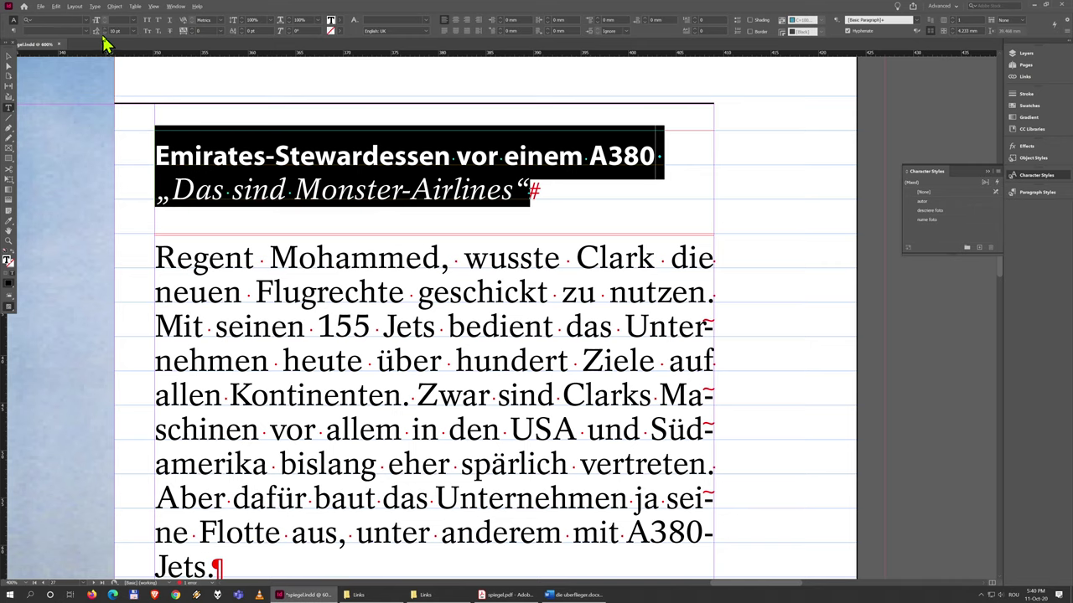
{"action": "left_click", "coordinate": [9, 66]}
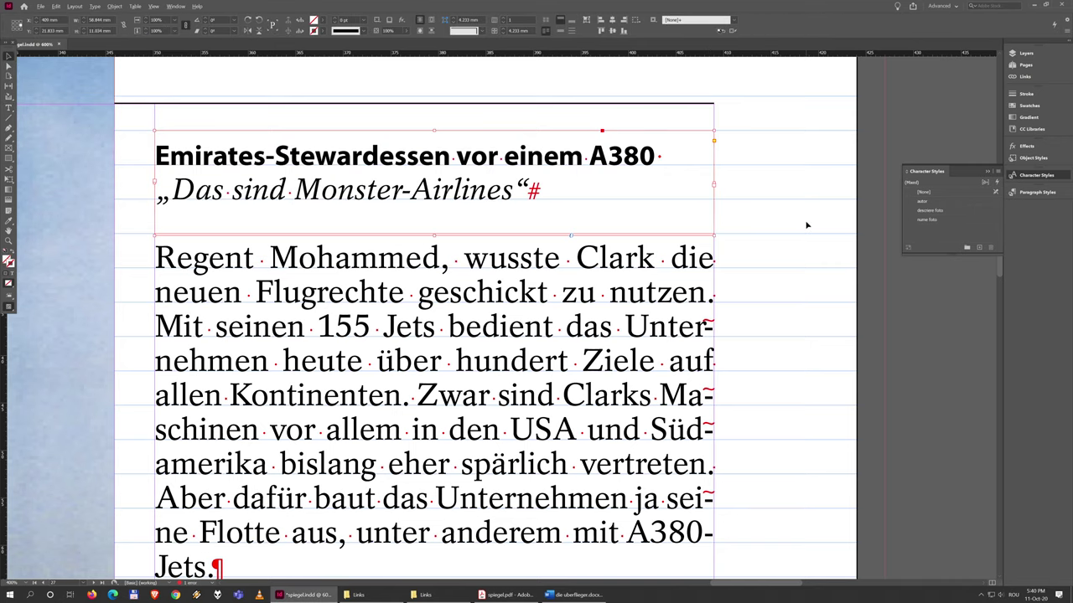
- Check the caption on the spread with and without guides and frame edges, and bring up pages 26 and 27 of spiegel.pdf for reference
{"action": "key", "text": "w"}
{"action": "scroll", "coordinate": [806, 224], "scroll_direction": "down", "scroll_amount": 2}
{"action": "scroll", "coordinate": [806, 224], "scroll_direction": "down", "scroll_amount": 1}
{"action": "left_click_drag", "start_coordinate": [585, 328], "coordinate": [713, 314]}
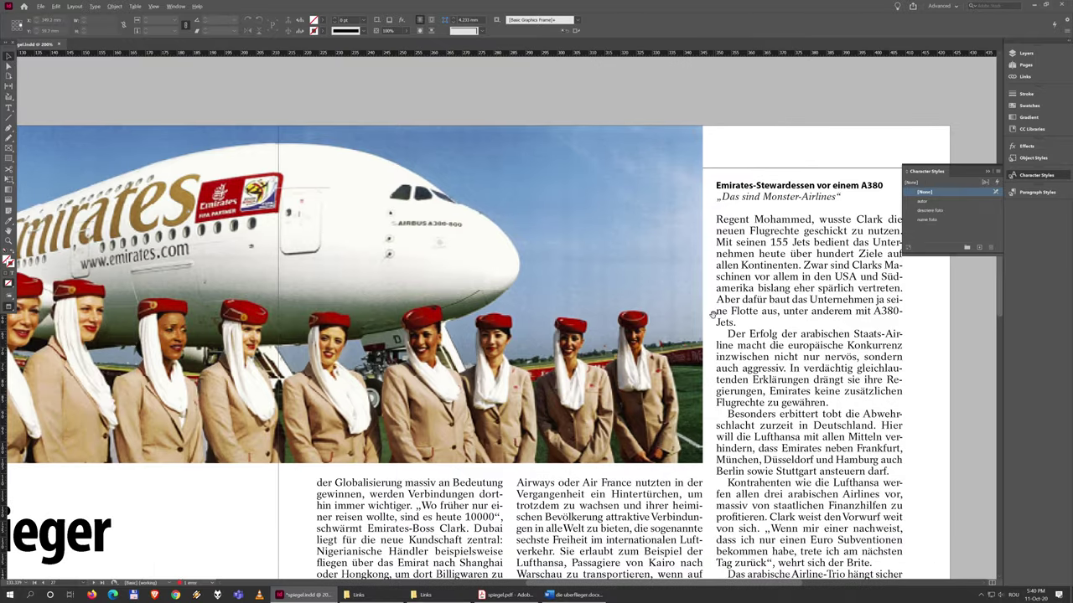
{"action": "left_click_drag", "start_coordinate": [6, 49], "coordinate": [2, 78]}
{"action": "left_click_drag", "start_coordinate": [863, 175], "coordinate": [709, 162]}
{"action": "key", "text": "w"}
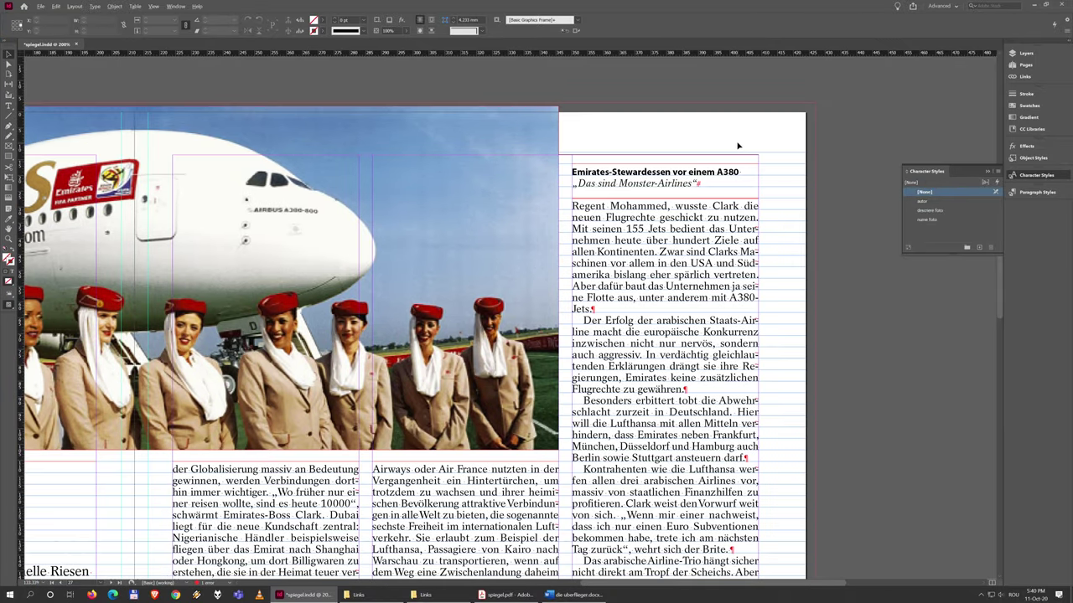
{"action": "scroll", "coordinate": [662, 319], "scroll_direction": "down", "scroll_amount": 1}
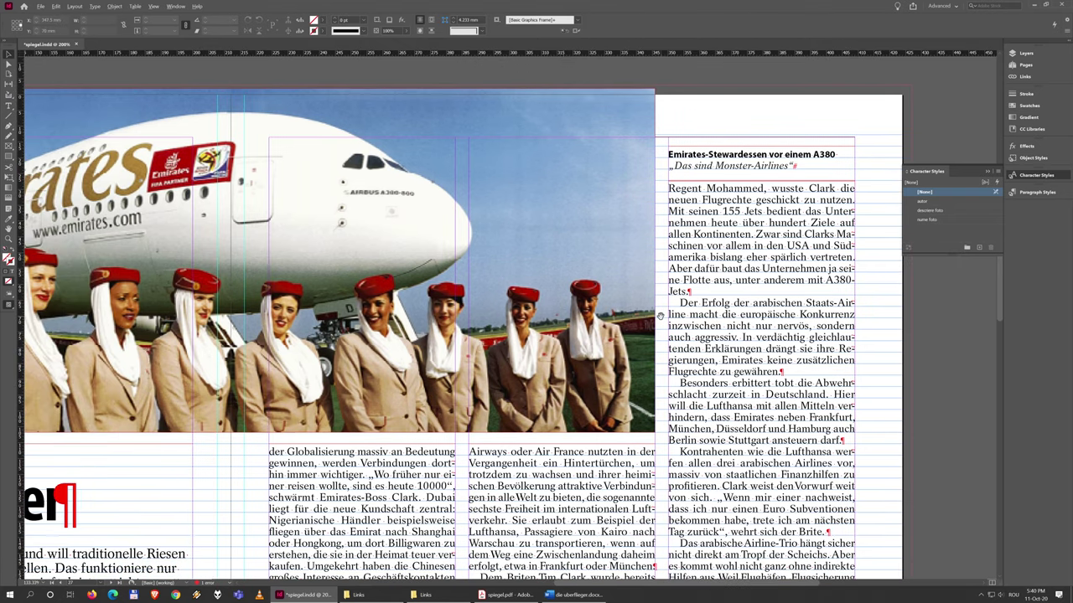
{"action": "key", "text": "w"}
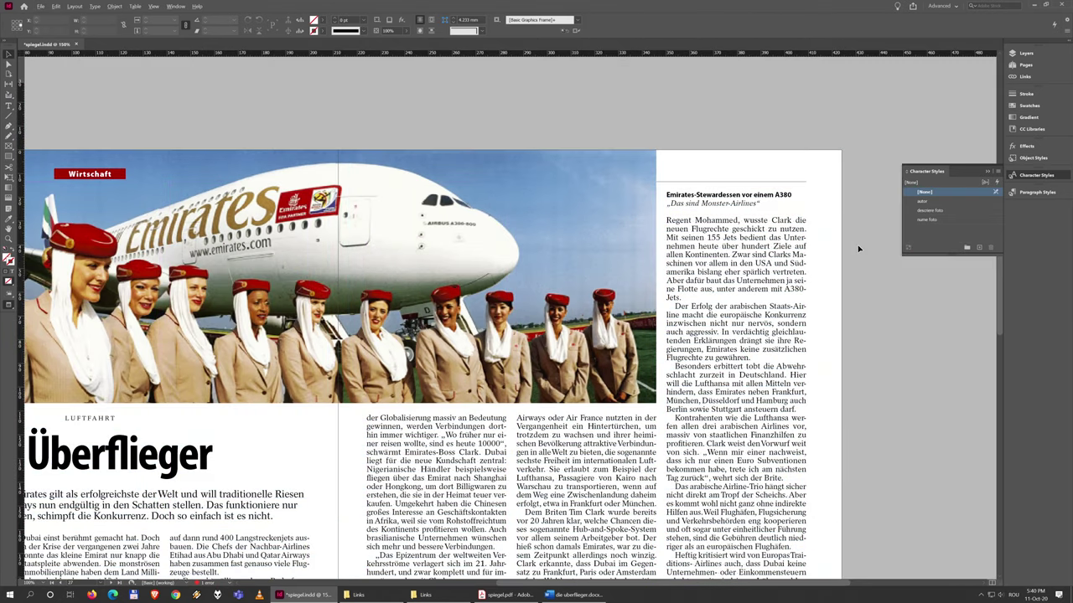
{"action": "key", "text": "w"}
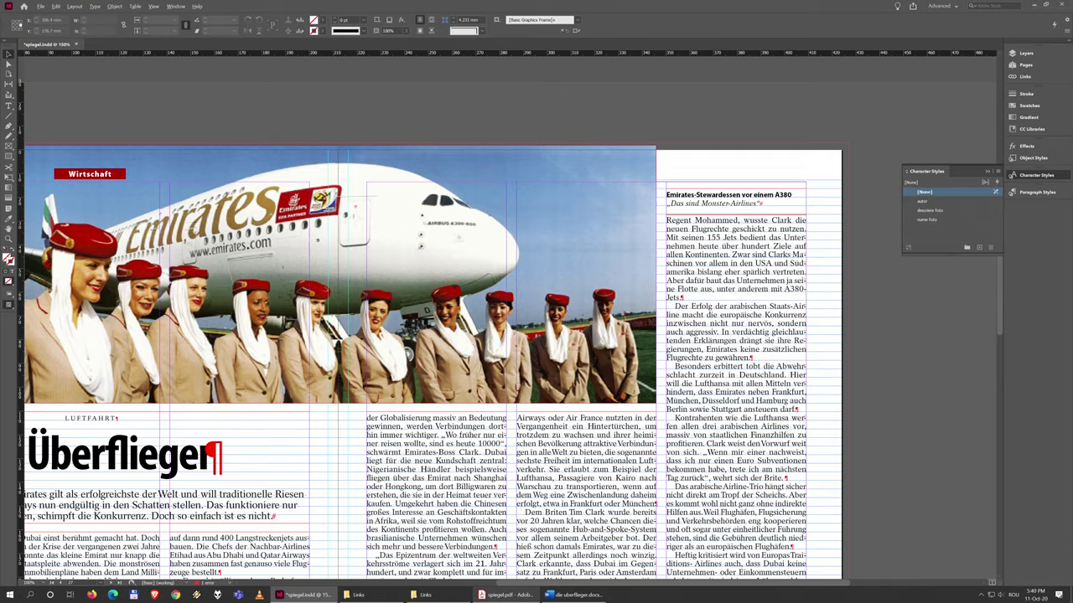
{"action": "left_click", "coordinate": [506, 595]}
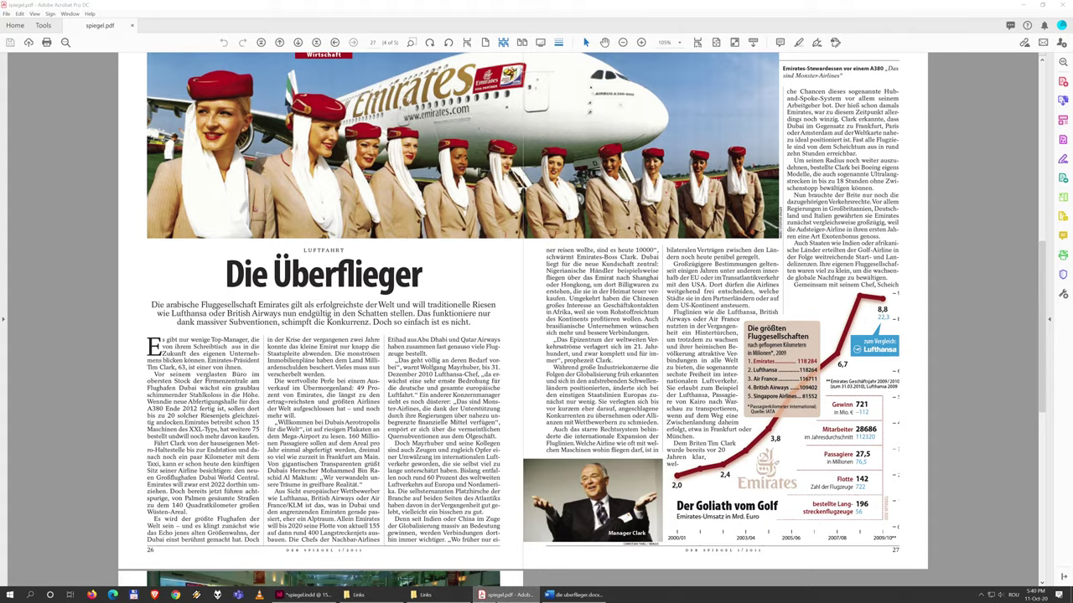
- Compare the foot of page 27 with spiegel.pdf and locate manager clark.psd in the Links folder
{"action": "key", "text": "alt+Tab"}
{"action": "scroll", "coordinate": [719, 232], "scroll_direction": "down", "scroll_amount": 1}
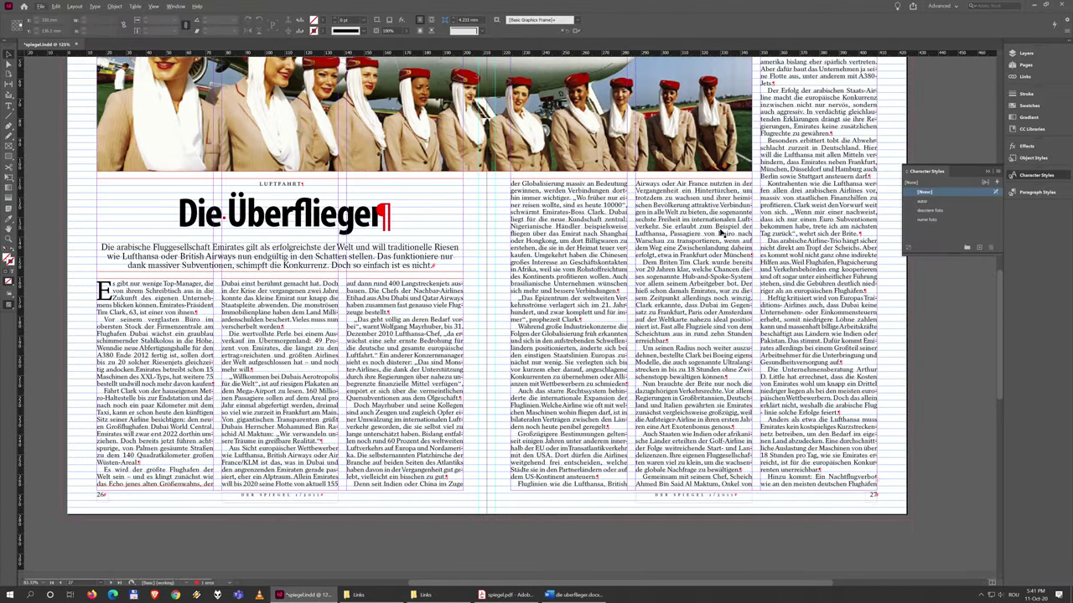
{"action": "scroll", "coordinate": [635, 404], "scroll_direction": "down", "scroll_amount": 3}
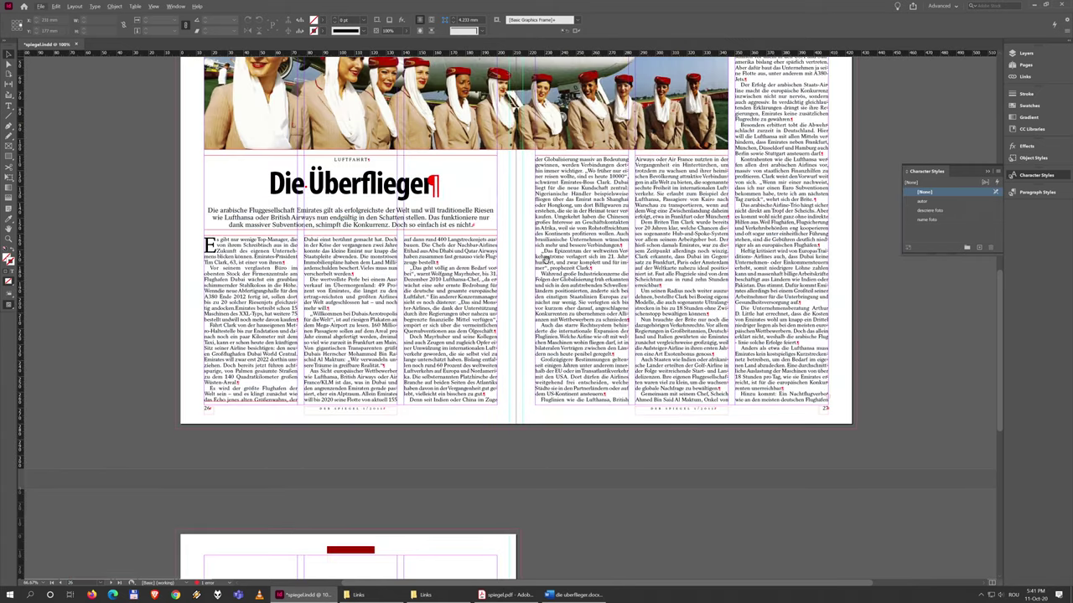
{"action": "left_click_drag", "start_coordinate": [545, 260], "coordinate": [572, 178]}
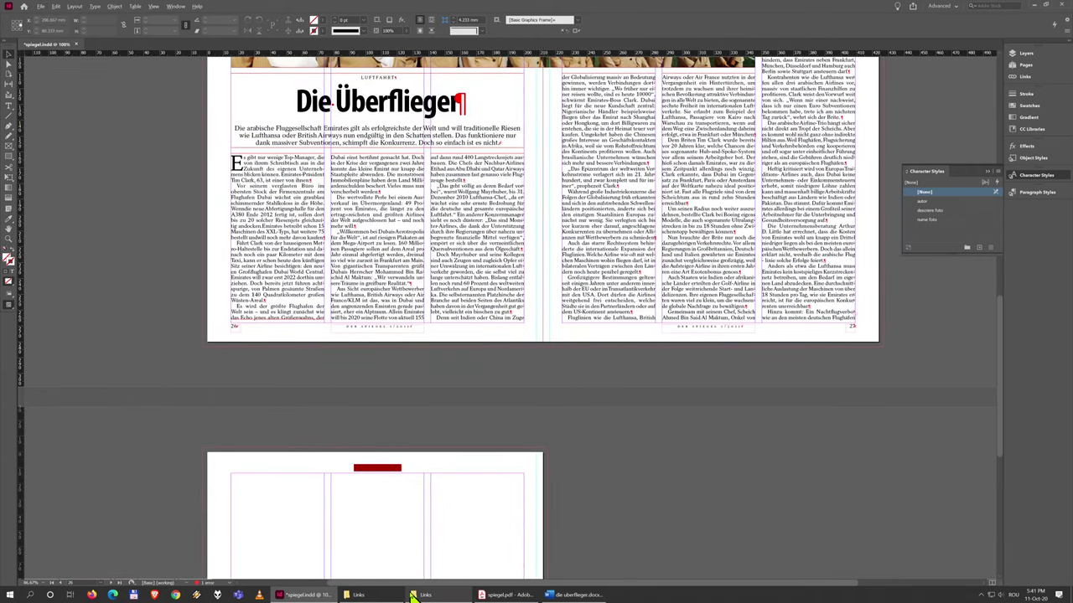
{"action": "left_click", "coordinate": [506, 595]}
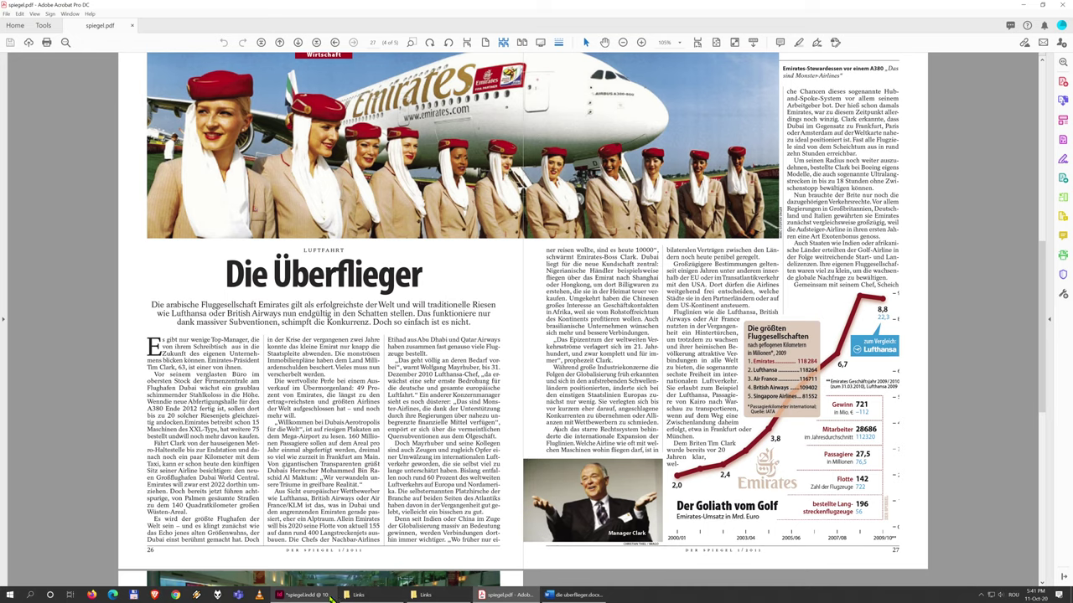
{"action": "left_click", "coordinate": [446, 600]}
{"action": "left_click", "coordinate": [825, 314]}
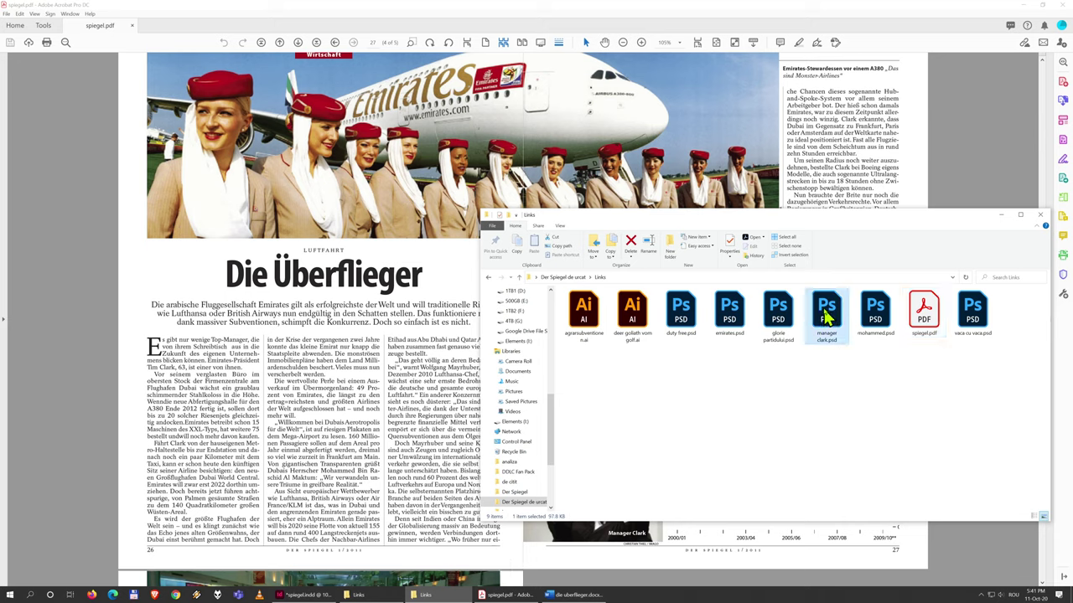
{"action": "left_click", "coordinate": [335, 596]}
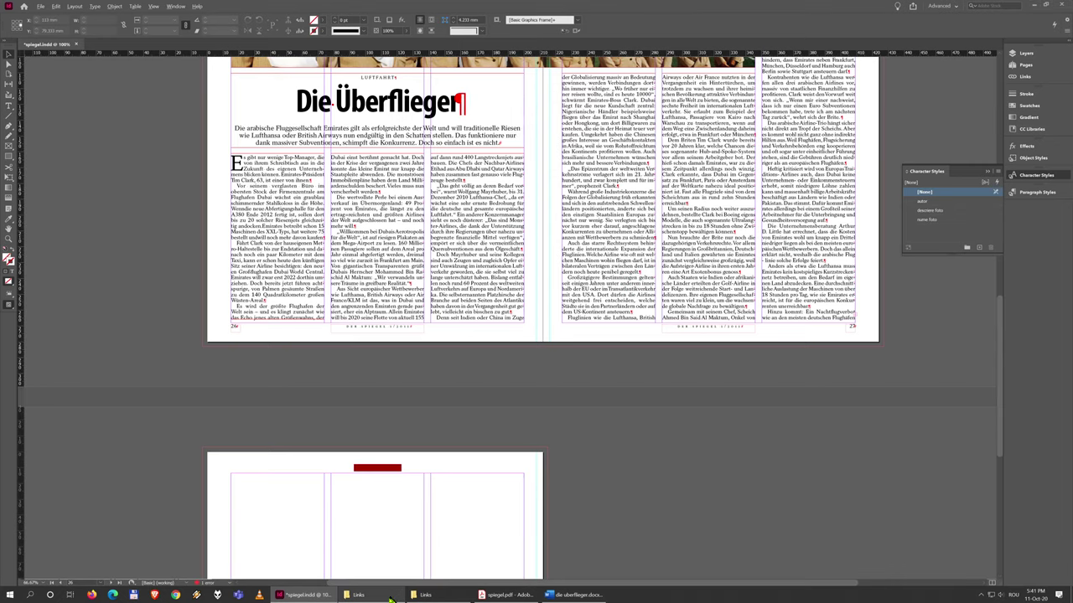
{"action": "left_click", "coordinate": [427, 597]}
{"action": "left_click_drag", "start_coordinate": [826, 314], "coordinate": [868, 196]}
{"action": "left_click", "coordinate": [825, 5]}
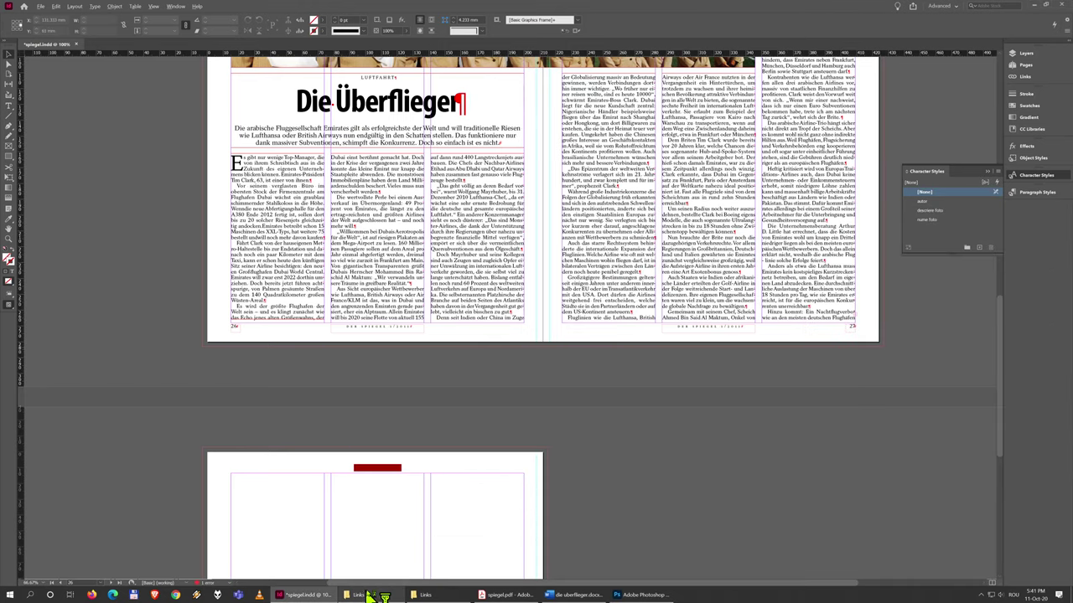
- Place manager clark.psd at the foot of page 27, from the spine to the first column's outer edge, about 71 by 42 mm
{"action": "left_click", "coordinate": [425, 595]}
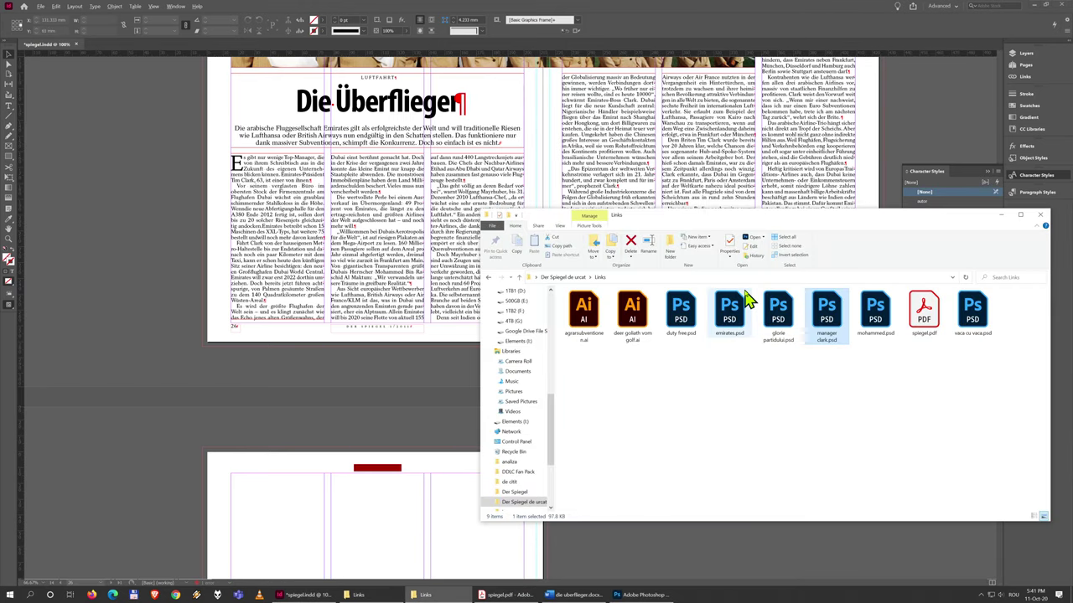
{"action": "left_click_drag", "start_coordinate": [847, 317], "coordinate": [541, 277]}
{"action": "scroll", "coordinate": [547, 269], "scroll_direction": "up", "scroll_amount": 4}
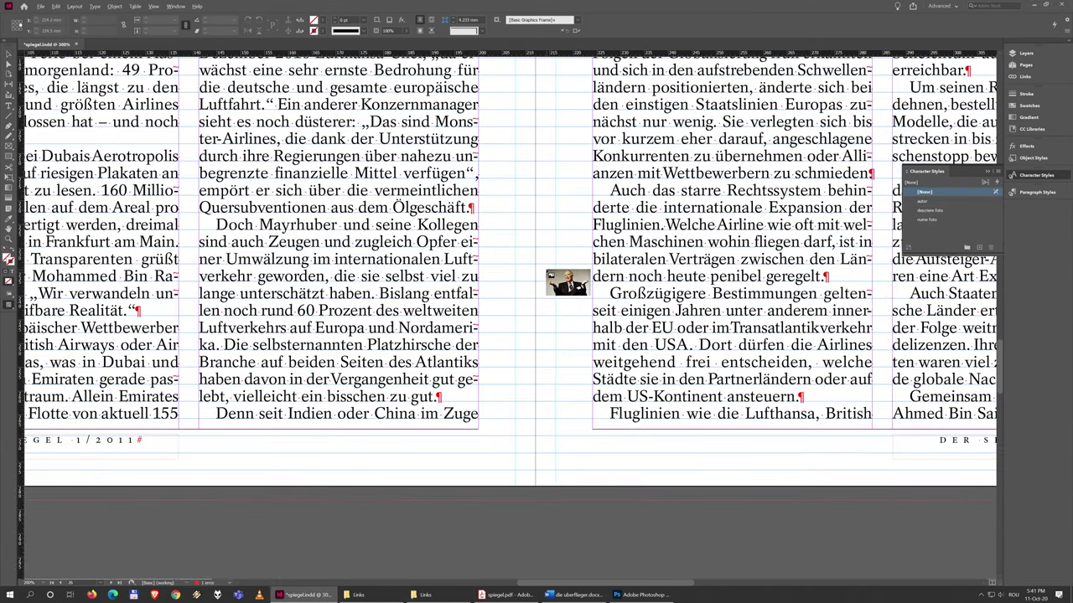
{"action": "left_click_drag", "start_coordinate": [536, 247], "coordinate": [871, 358]}
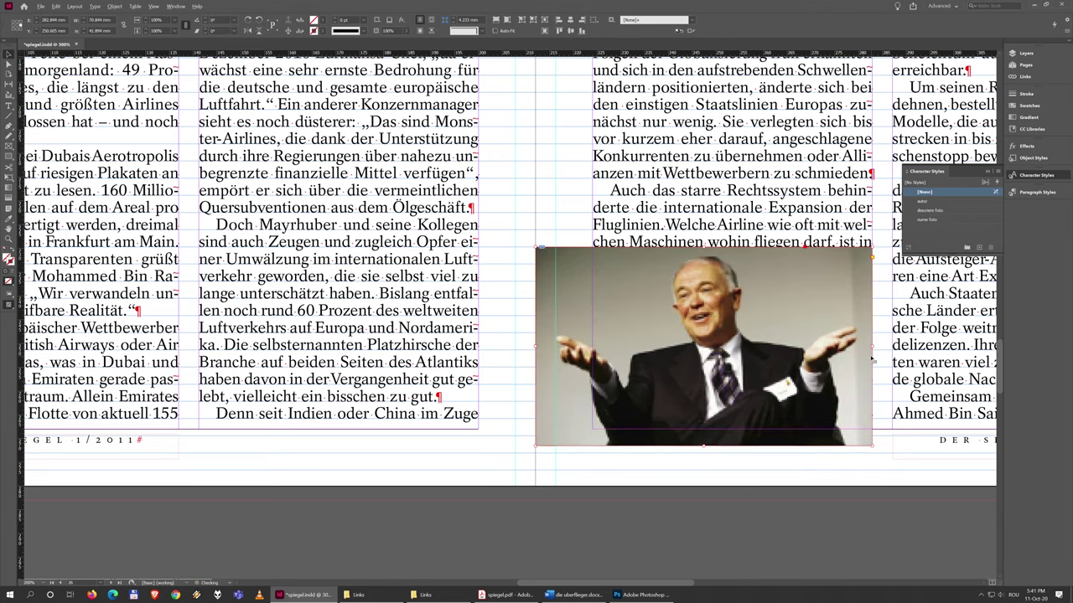
{"action": "left_click_drag", "start_coordinate": [811, 344], "coordinate": [809, 297]}
{"action": "left_click_drag", "start_coordinate": [841, 360], "coordinate": [634, 368]}
{"action": "left_click_drag", "start_coordinate": [573, 302], "coordinate": [616, 329]}
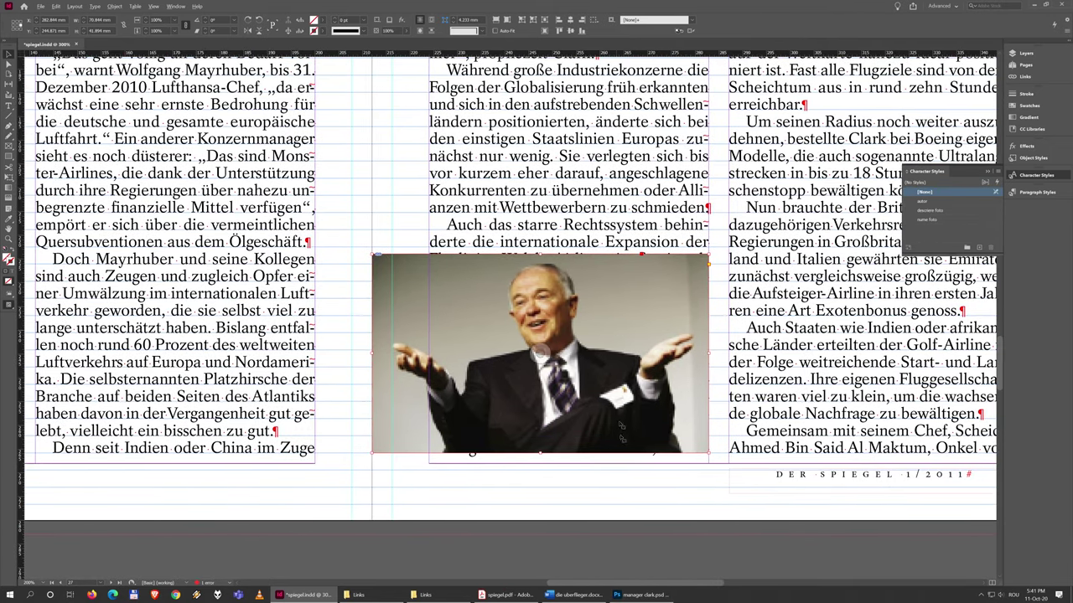
- Quit Photoshop, return to the layout, and undo the trial move of the manager photo
{"action": "left_click", "coordinate": [645, 595]}
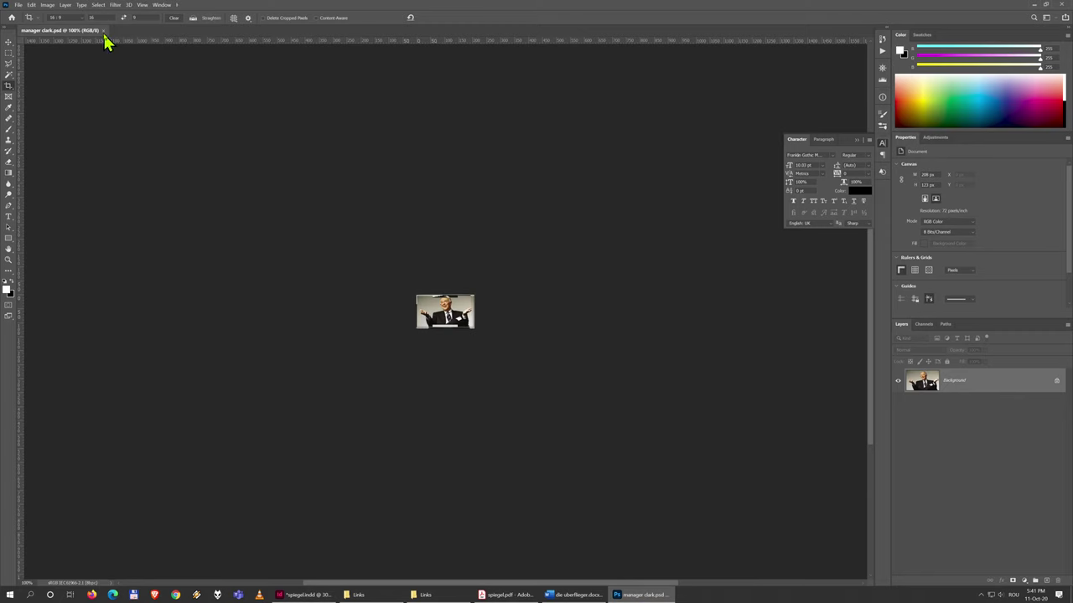
{"action": "key", "text": "ctrl+q"}
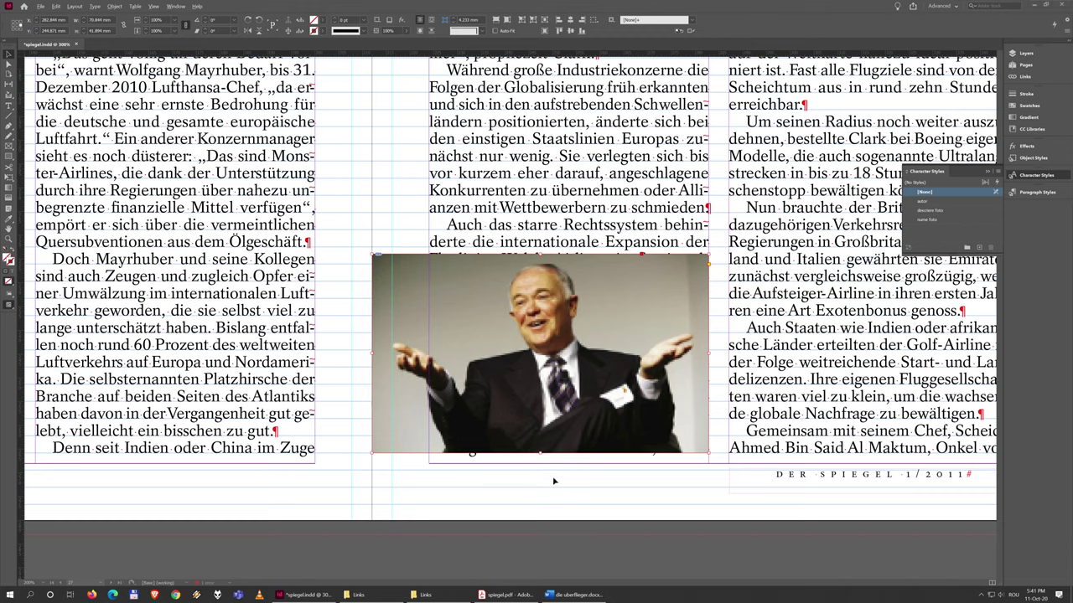
{"action": "left_click", "coordinate": [566, 313]}
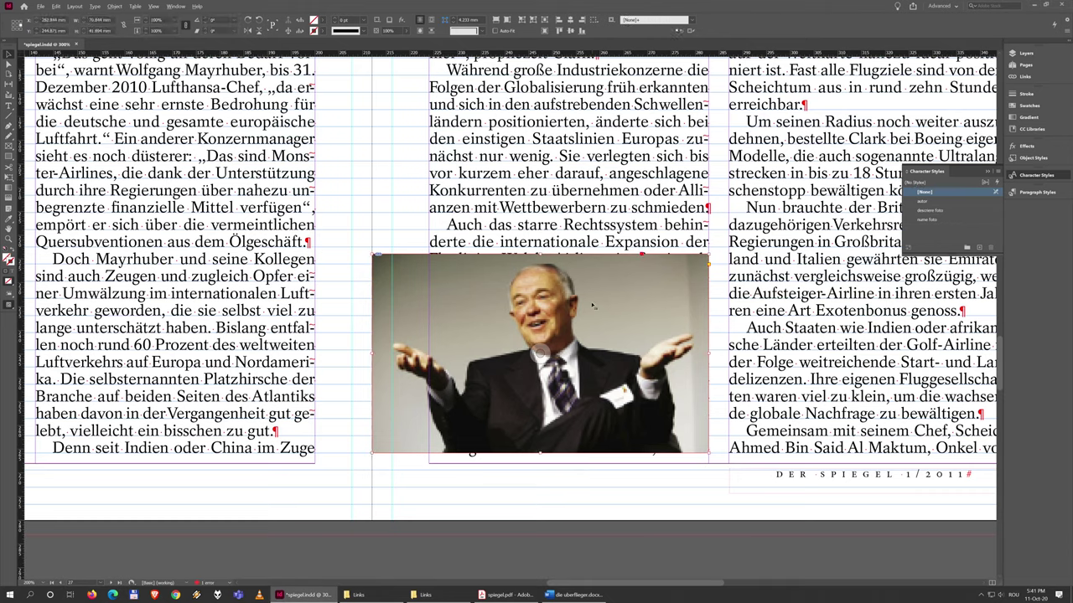
{"action": "left_click_drag", "start_coordinate": [595, 306], "coordinate": [566, 303]}
{"action": "key", "text": "ctrl+z"}
- Apply a bounding-box text wrap to the manager photo
{"action": "left_click", "coordinate": [175, 7]}
{"action": "left_click", "coordinate": [206, 208]}
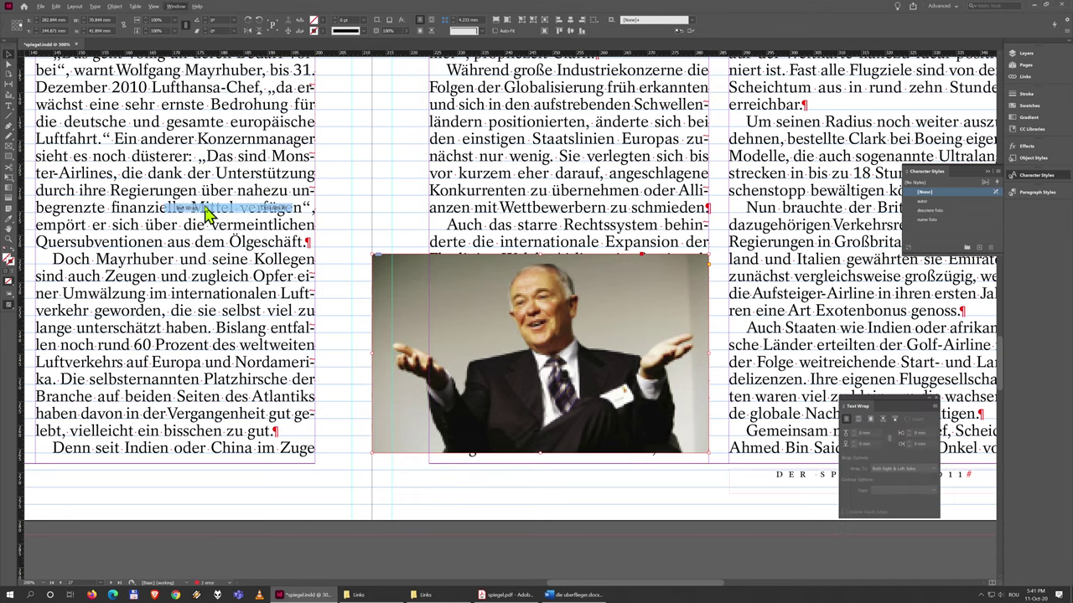
{"action": "left_click", "coordinate": [857, 419]}
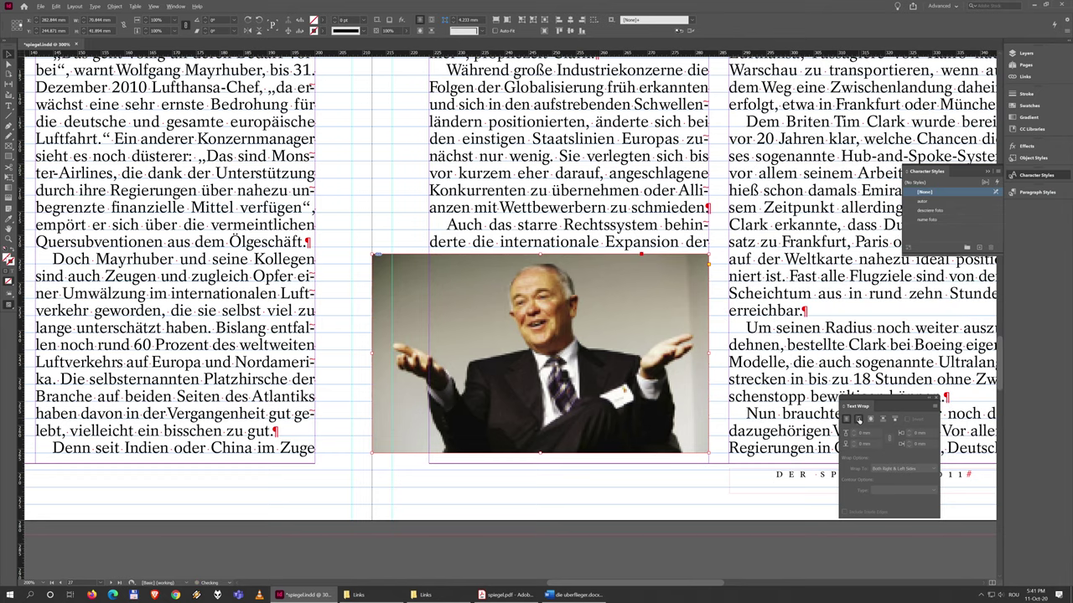
- Compare the photo area with the reference PDF and shorten the text frame of page 27's first column so it ends above the photo
{"action": "left_click", "coordinate": [636, 463]}
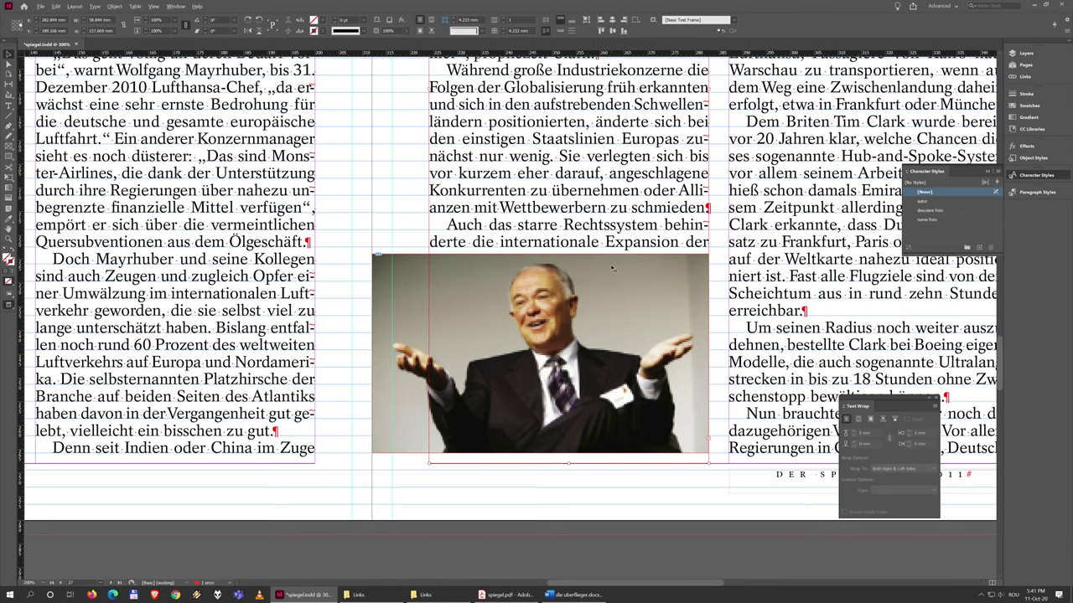
{"action": "key", "text": "w"}
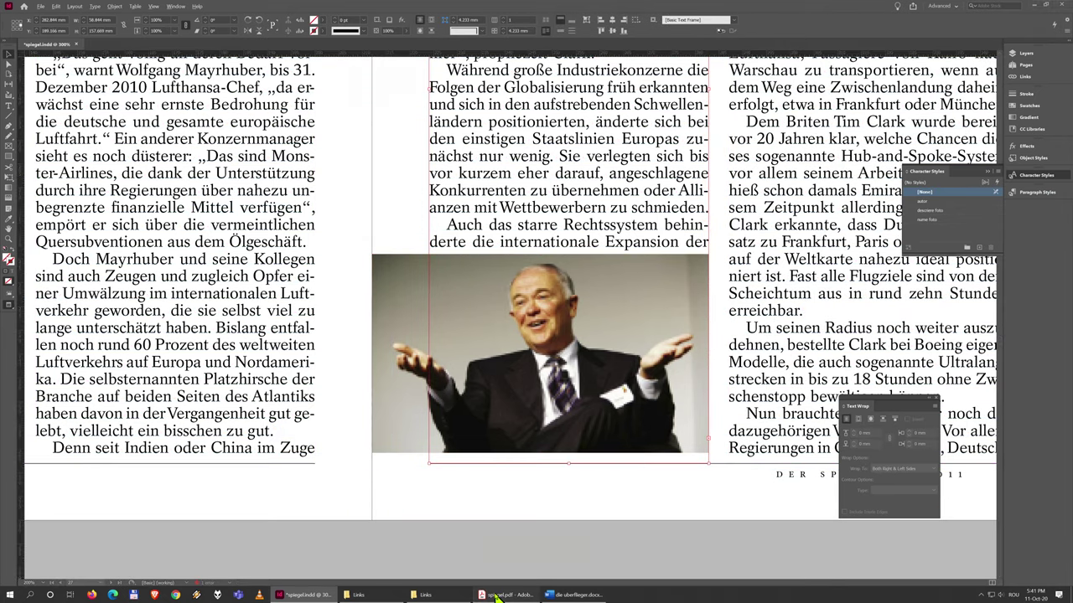
{"action": "left_click", "coordinate": [499, 595]}
{"action": "left_click", "coordinate": [499, 595]}
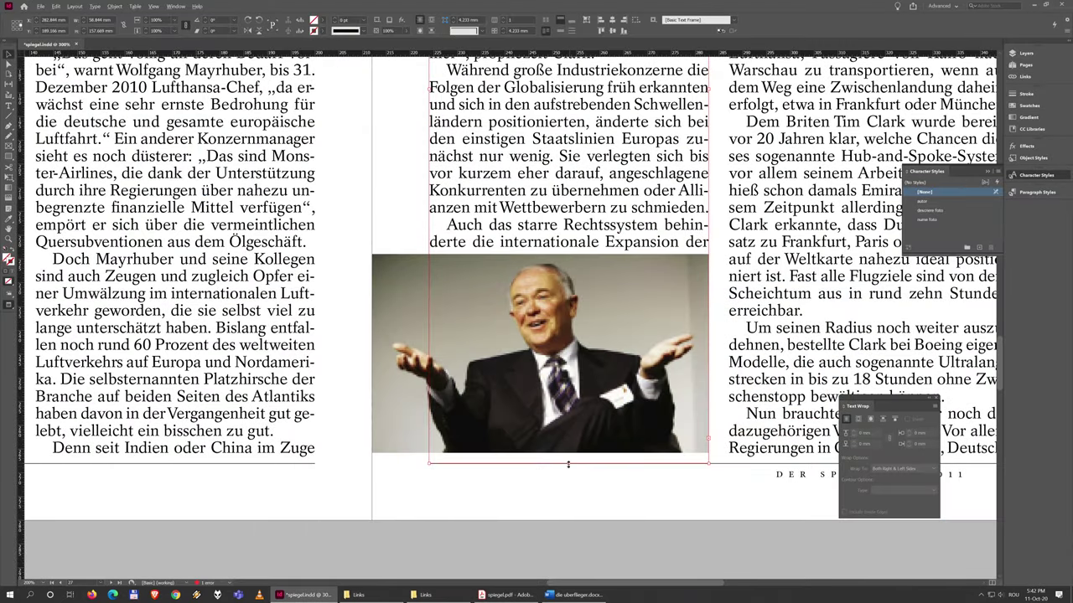
{"action": "left_click_drag", "start_coordinate": [568, 463], "coordinate": [585, 237]}
{"action": "key", "text": "w"}
- Move the manager photo slightly up, extend its frame to about 43.4 mm high, and fill the frame proportionally
{"action": "left_click", "coordinate": [566, 280]}
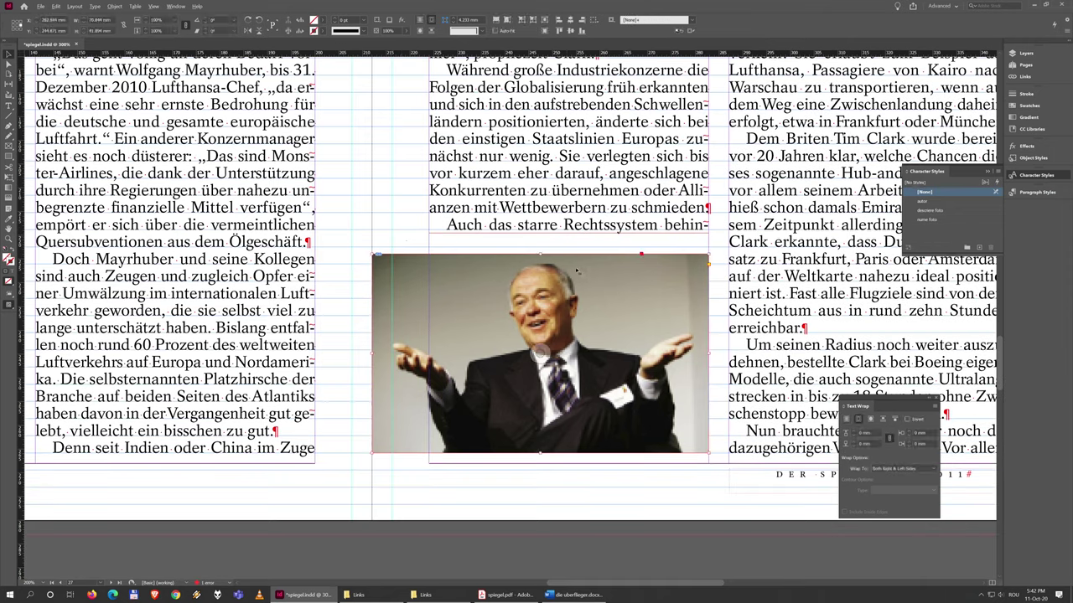
{"action": "left_click_drag", "start_coordinate": [577, 271], "coordinate": [576, 264]}
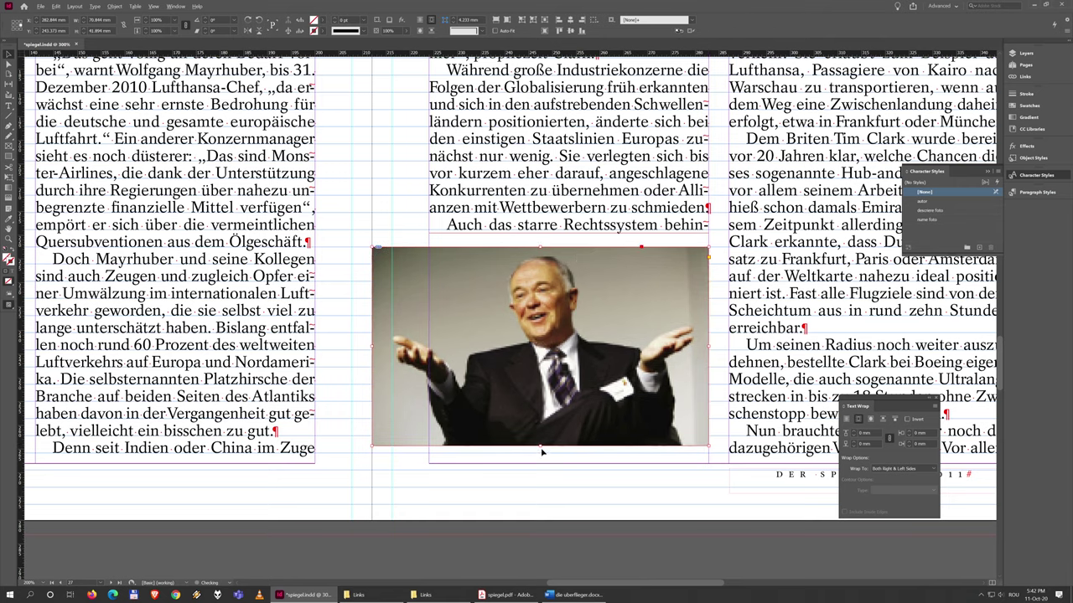
{"action": "left_click_drag", "start_coordinate": [541, 446], "coordinate": [541, 453]}
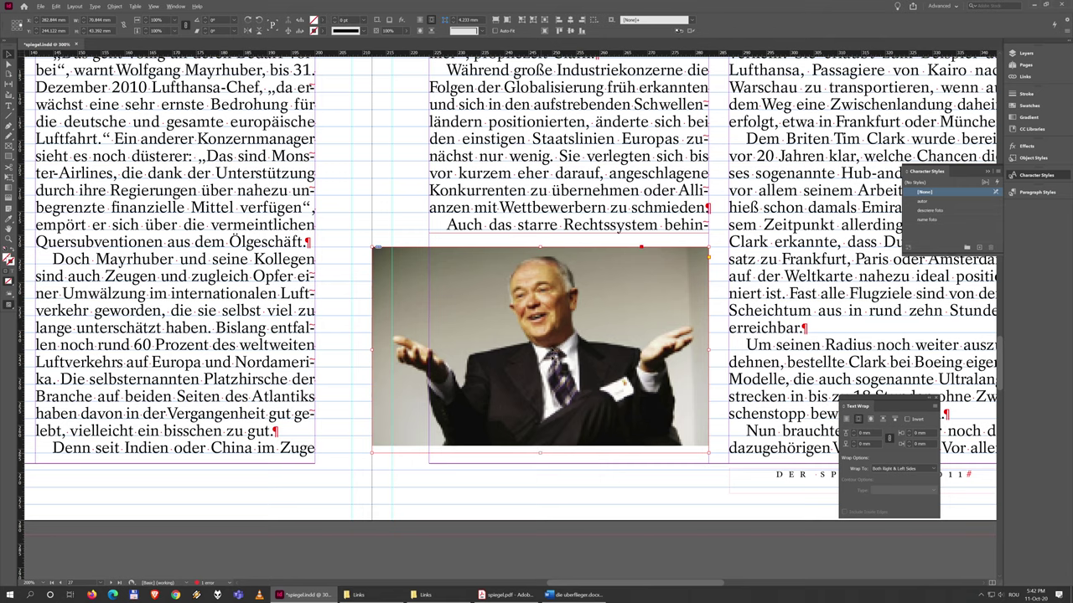
{"action": "left_click", "coordinate": [497, 18]}
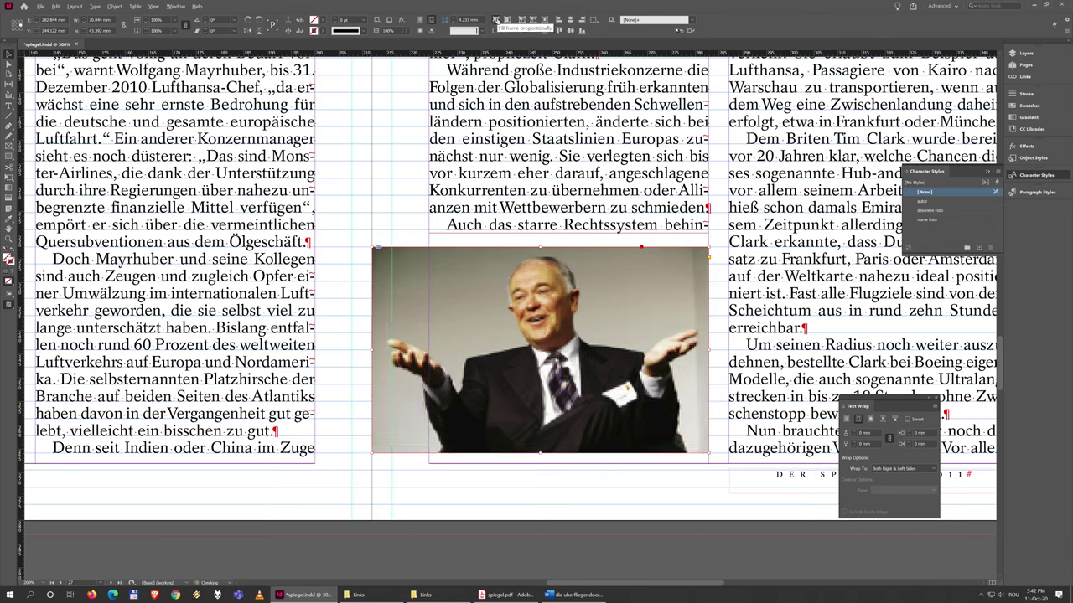
- Trim the text frame above the photo to about 108.5 mm high and check the result in preview mode
{"action": "left_click", "coordinate": [598, 233]}
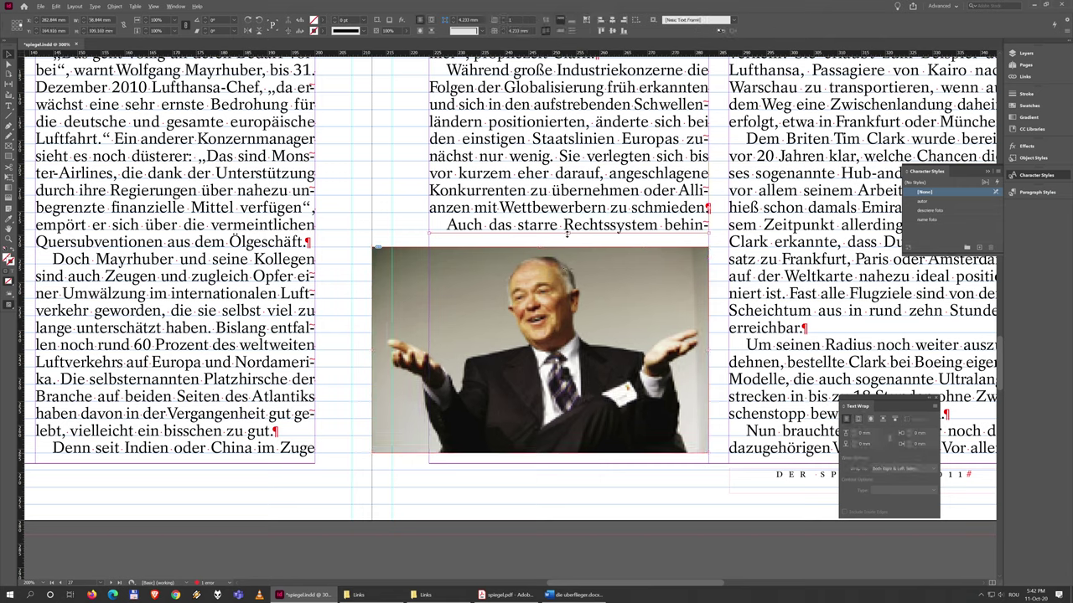
{"action": "left_click_drag", "start_coordinate": [569, 234], "coordinate": [569, 234]}
{"action": "left_click", "coordinate": [406, 228]}
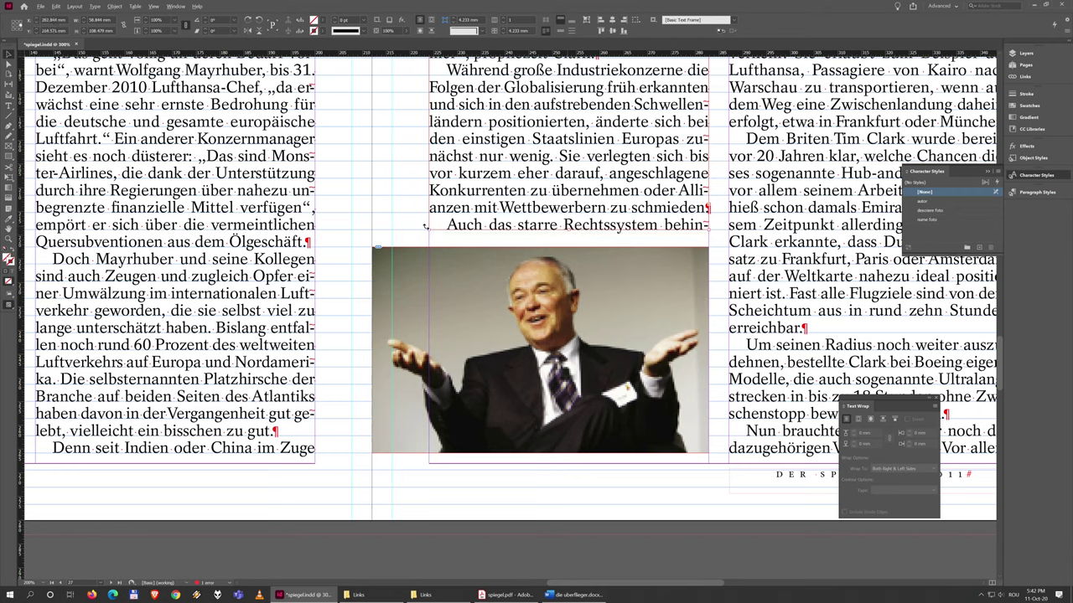
{"action": "key", "text": "w"}
{"action": "key", "text": "w"}
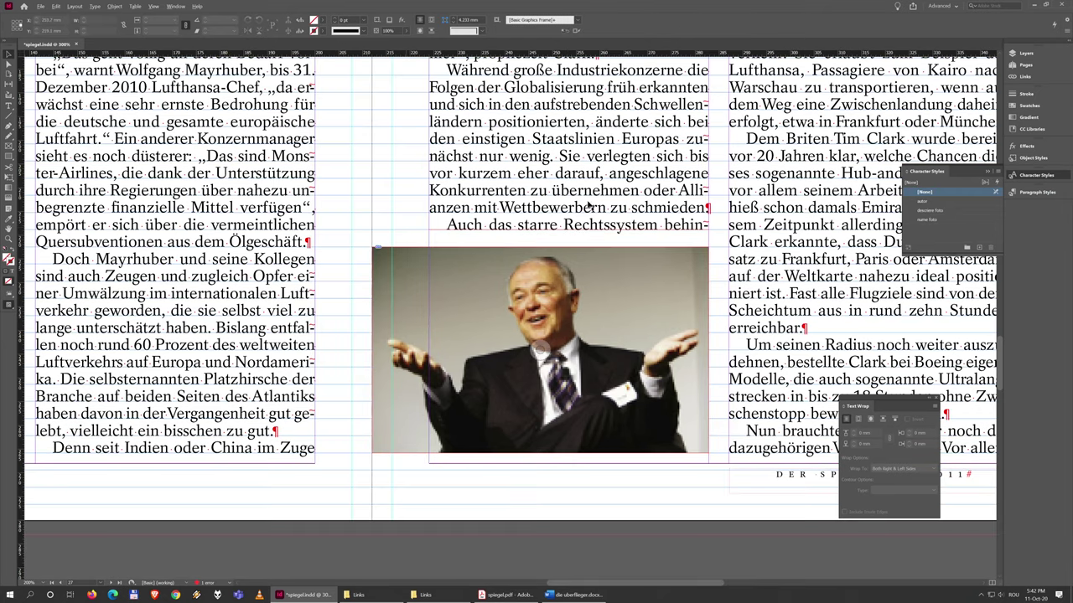
{"action": "key", "text": "w"}
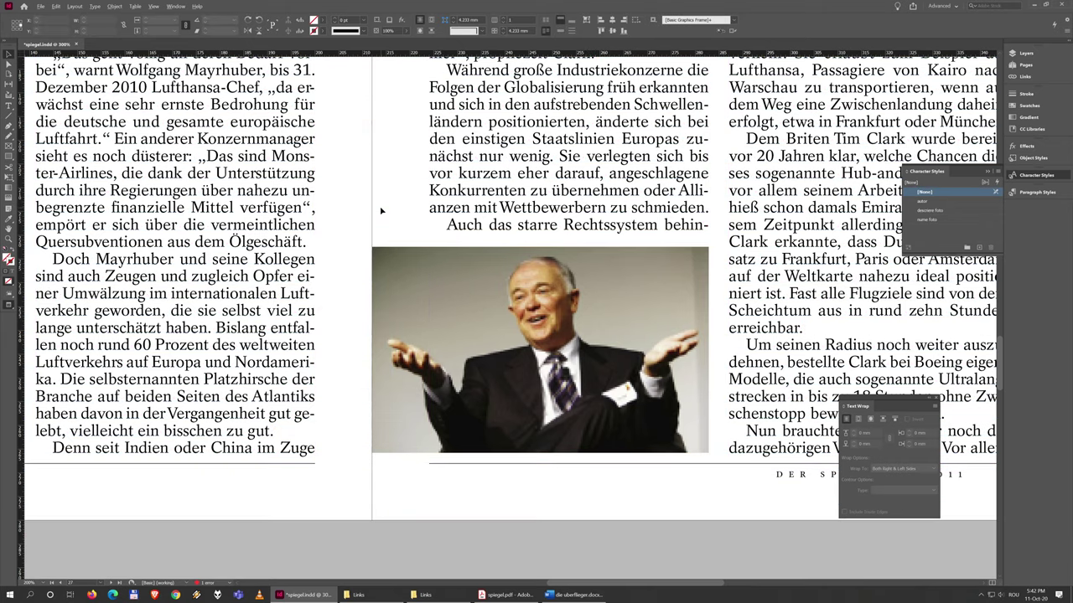
{"action": "key", "text": "w"}
- Compare the spread with the reference PDF's chart on page 27 and locate deer goliath vom golf.ai in the Links folder
{"action": "left_click_drag", "start_coordinate": [669, 369], "coordinate": [481, 353]}
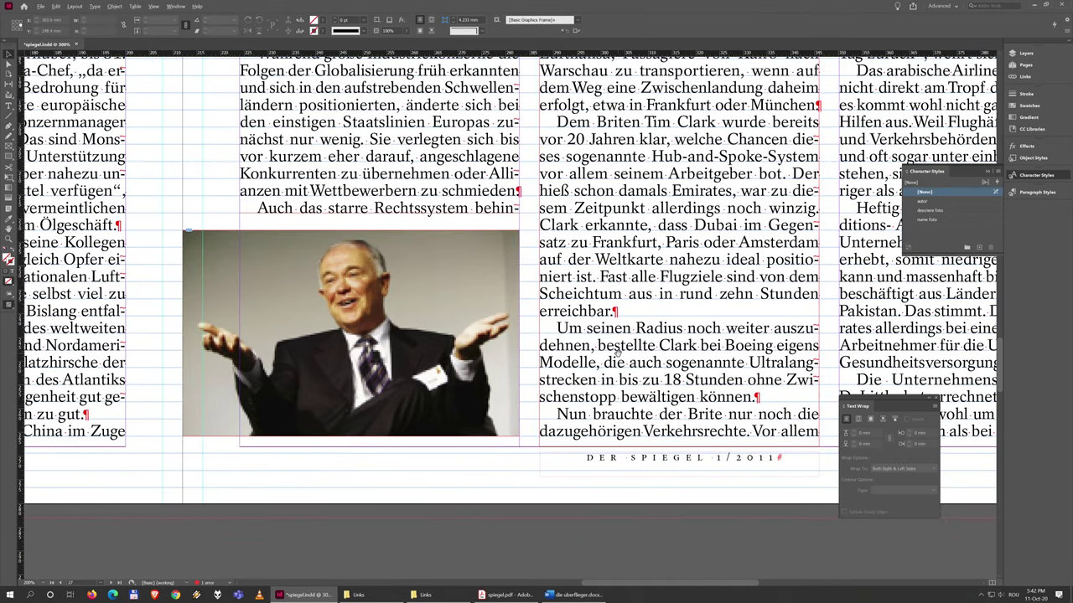
{"action": "scroll", "coordinate": [618, 357], "scroll_direction": "down", "scroll_amount": 4}
{"action": "left_click_drag", "start_coordinate": [704, 314], "coordinate": [653, 369]}
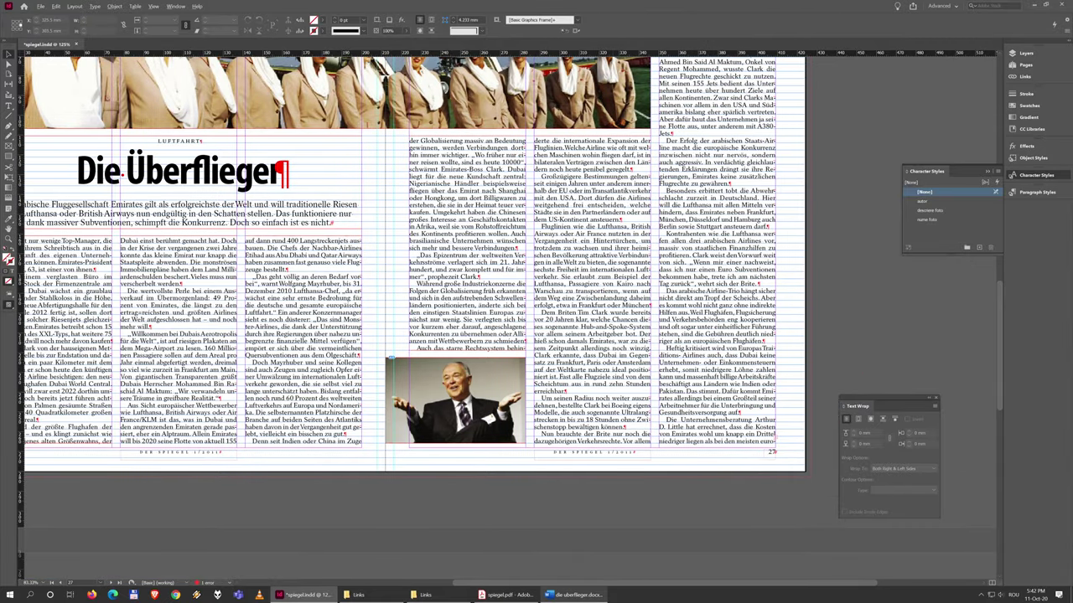
{"action": "left_click", "coordinate": [510, 595]}
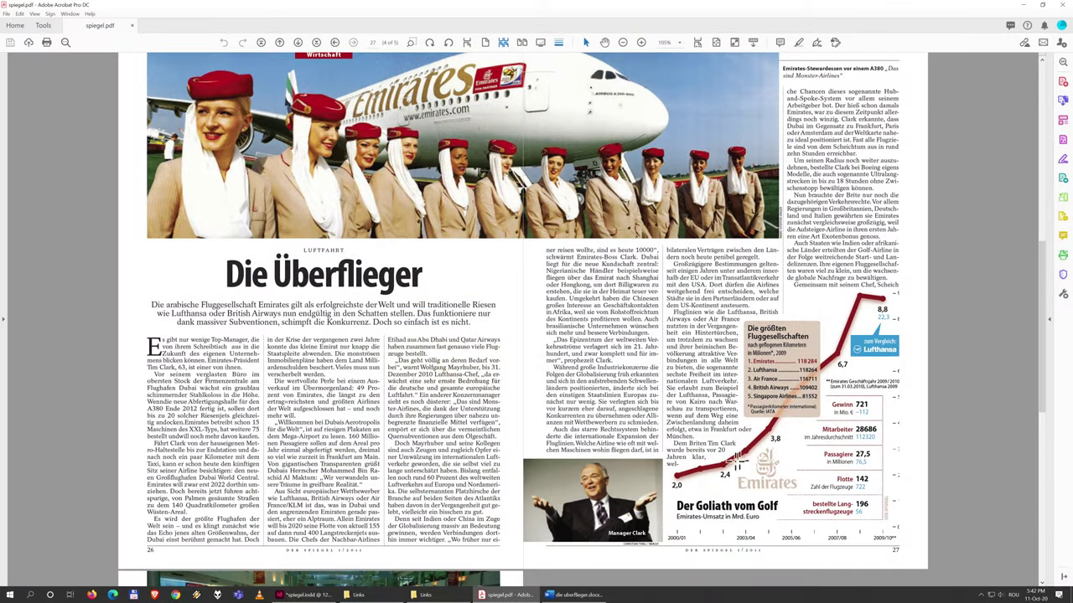
{"action": "left_click", "coordinate": [444, 598]}
{"action": "left_click", "coordinate": [637, 312]}
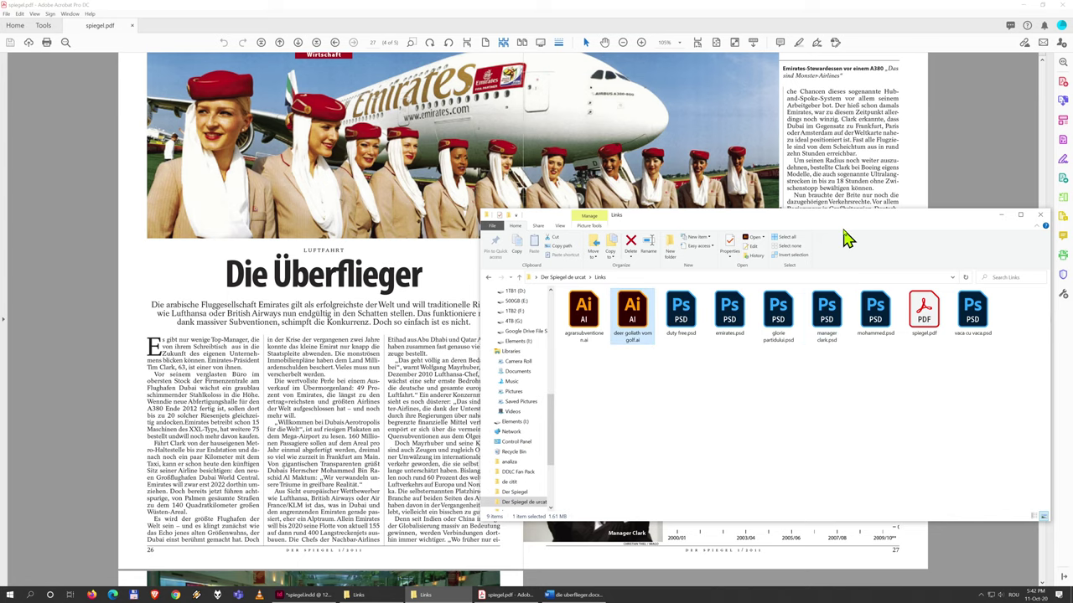
{"action": "left_click_drag", "start_coordinate": [866, 222], "coordinate": [417, 188]}
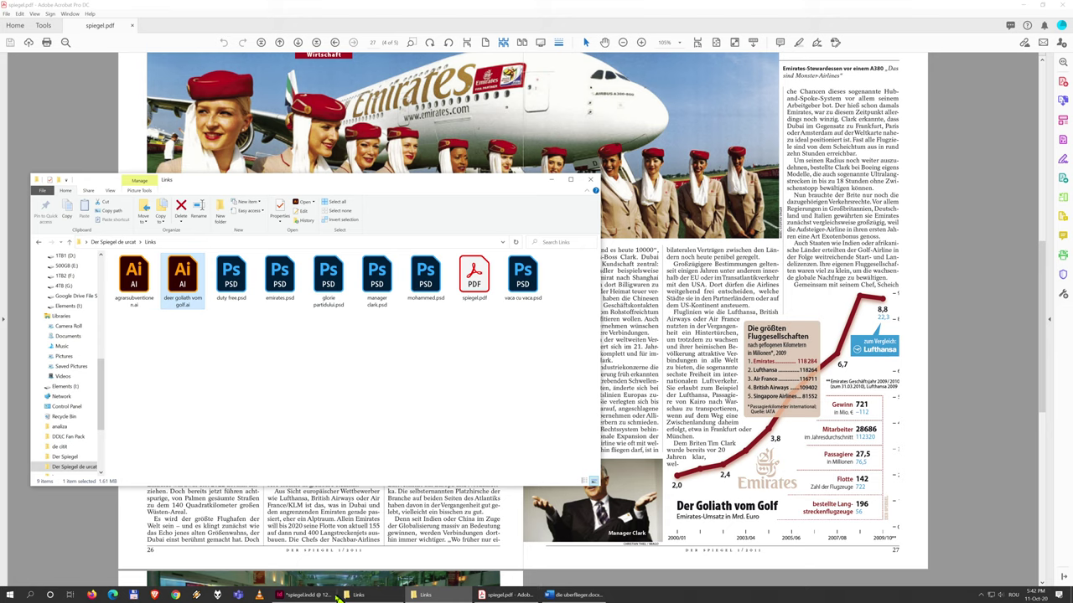
- Place deer goliath vom golf.ai from the Links folder across the last two text columns of page 27, about 121.8 mm wide
{"action": "left_click", "coordinate": [294, 594]}
{"action": "left_click", "coordinate": [356, 595]}
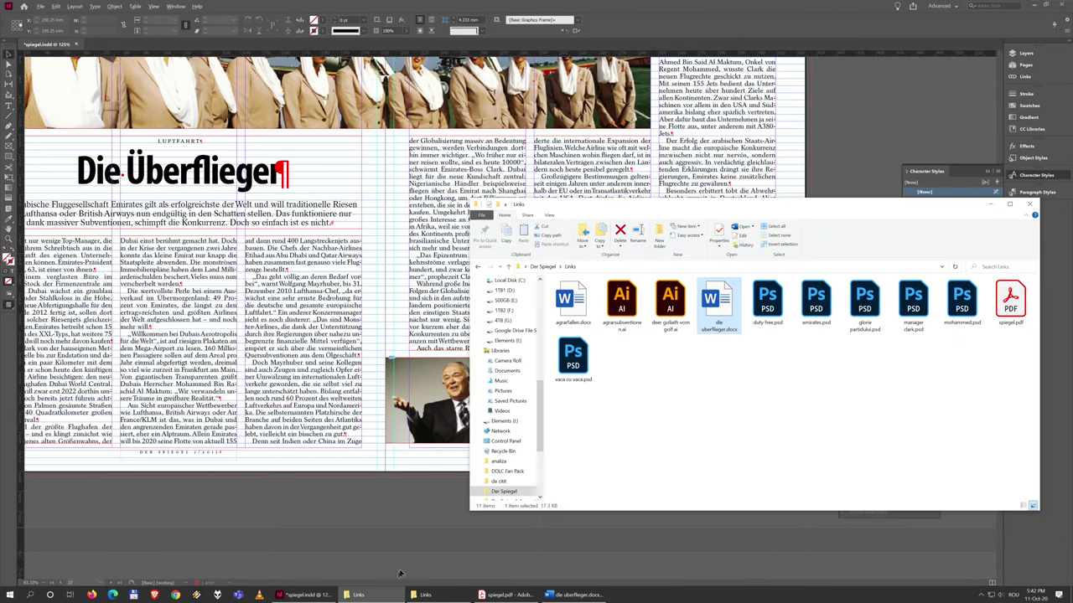
{"action": "left_click", "coordinate": [676, 310]}
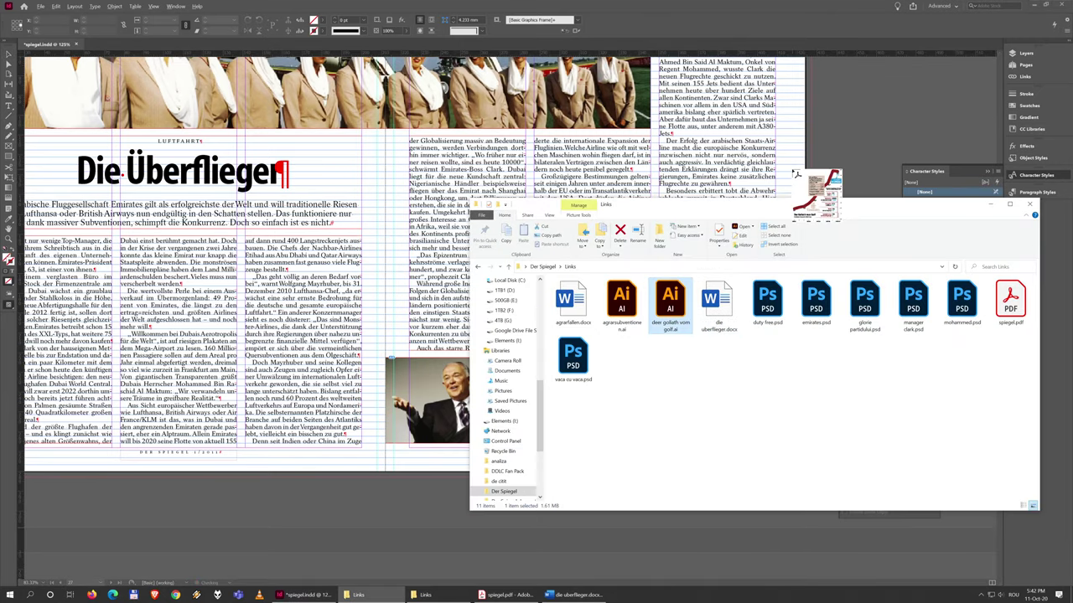
{"action": "left_click_drag", "start_coordinate": [792, 36], "coordinate": [792, 40]}
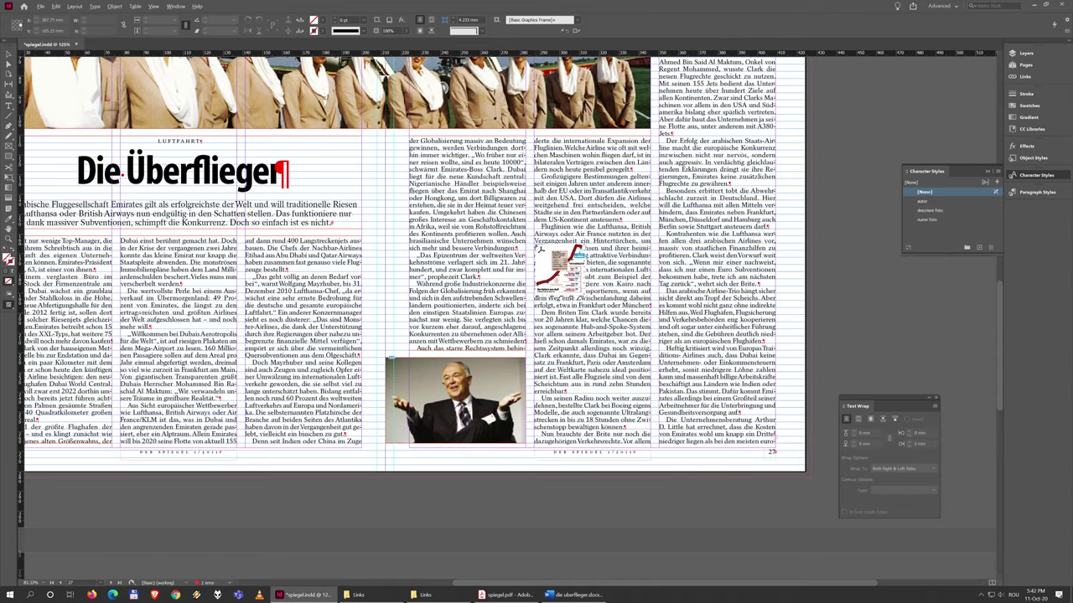
{"action": "left_click_drag", "start_coordinate": [534, 216], "coordinate": [776, 321]}
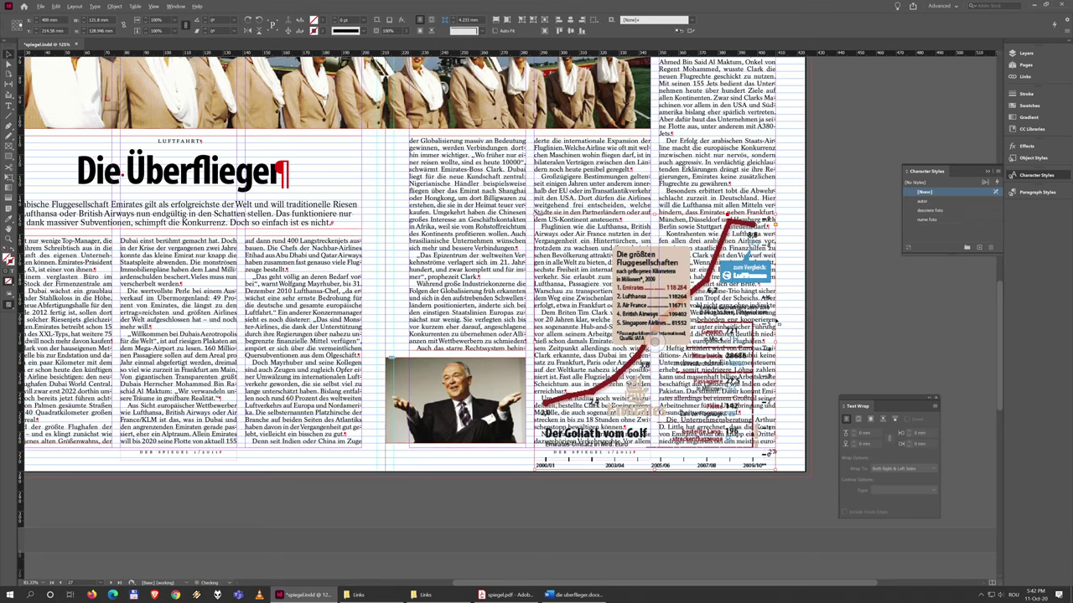
- Move the placed chart up so its lower edge sits within page 27's bottom margin
{"action": "key", "text": "alt+Tab"}
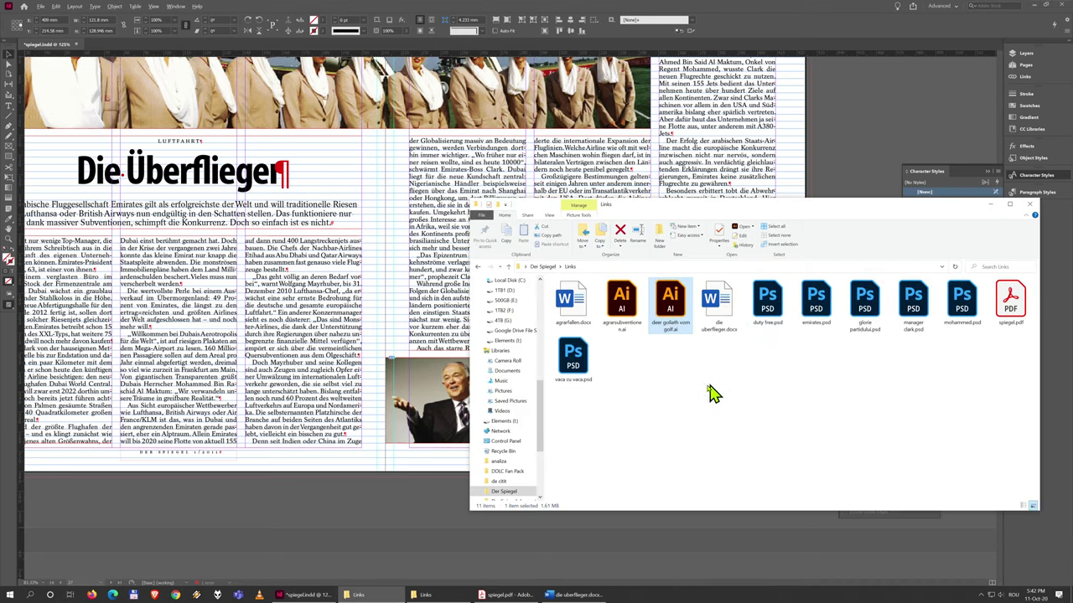
{"action": "key", "text": "alt+Tab"}
{"action": "left_click_drag", "start_coordinate": [662, 304], "coordinate": [660, 281]}
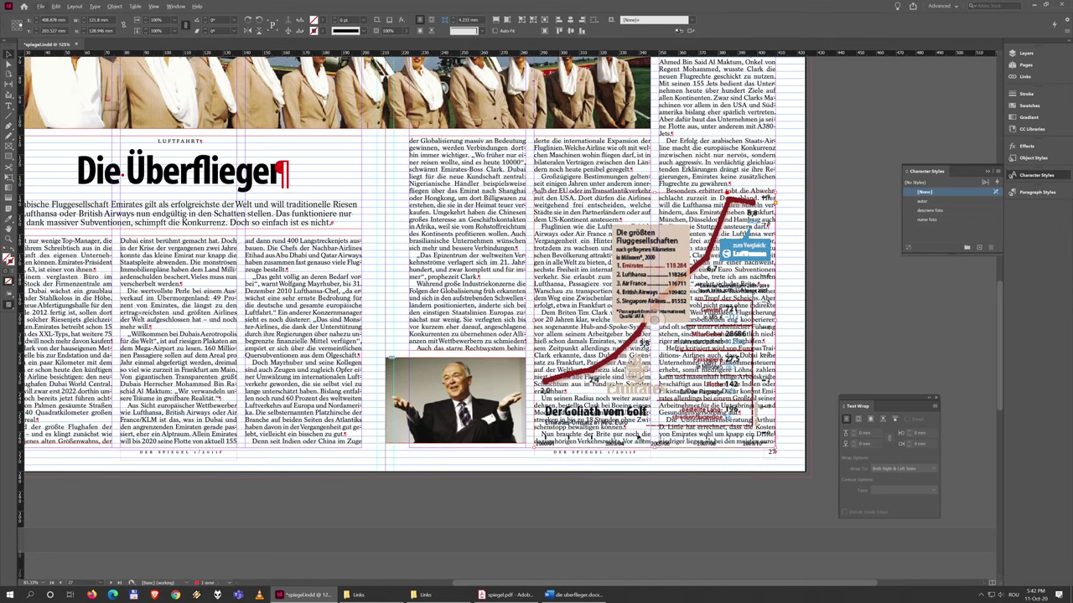
{"action": "left_click_drag", "start_coordinate": [637, 279], "coordinate": [634, 265]}
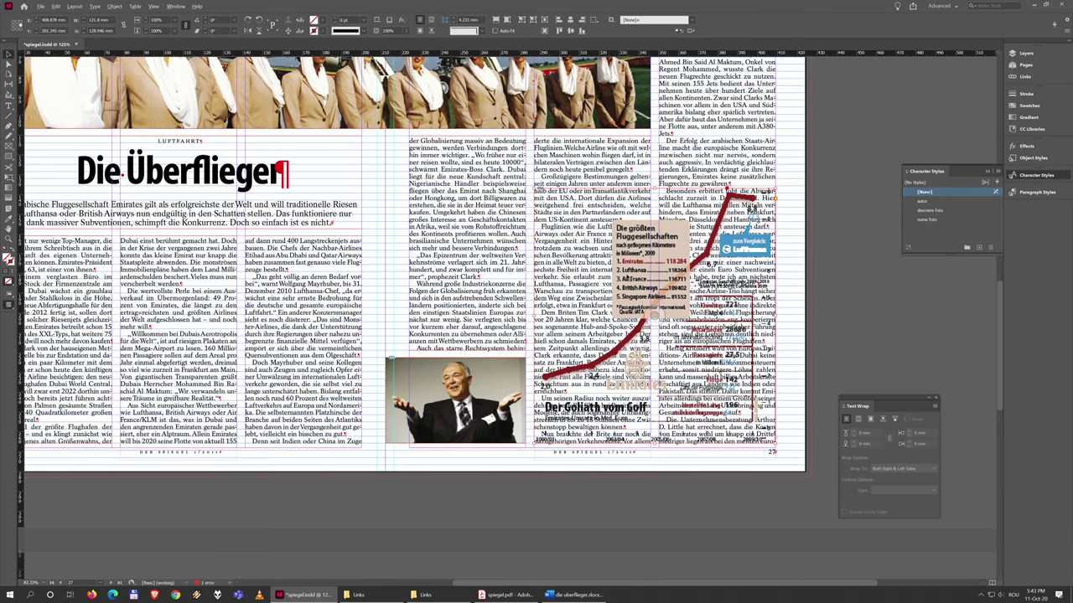
- Switch the display performance to high quality and nudge the chart down onto page 27's bottom margin line
{"action": "scroll", "coordinate": [562, 434], "scroll_direction": "up", "scroll_amount": 4}
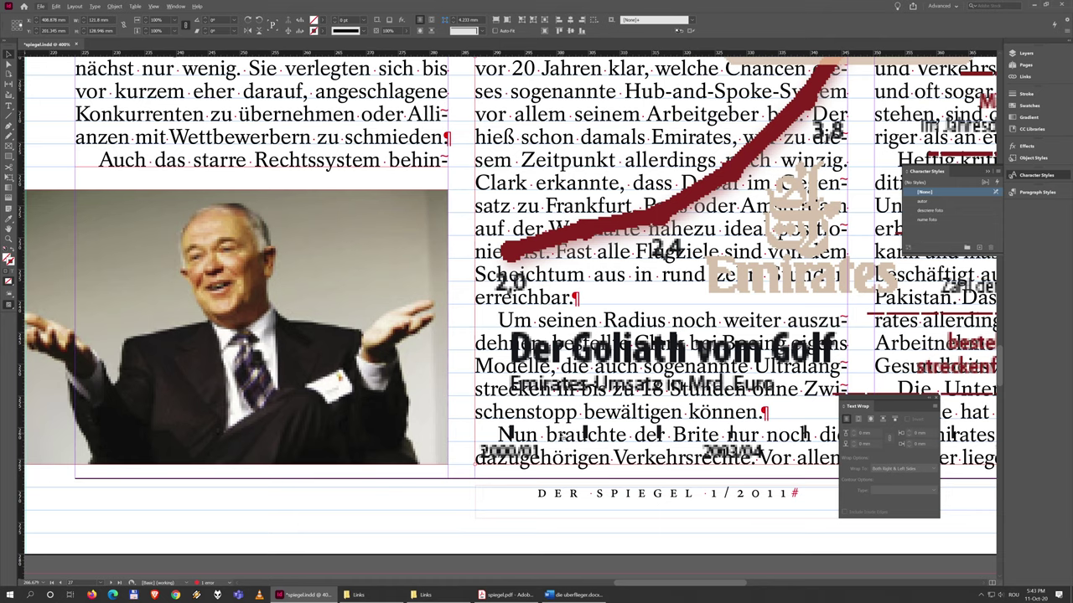
{"action": "left_click", "coordinate": [153, 6]}
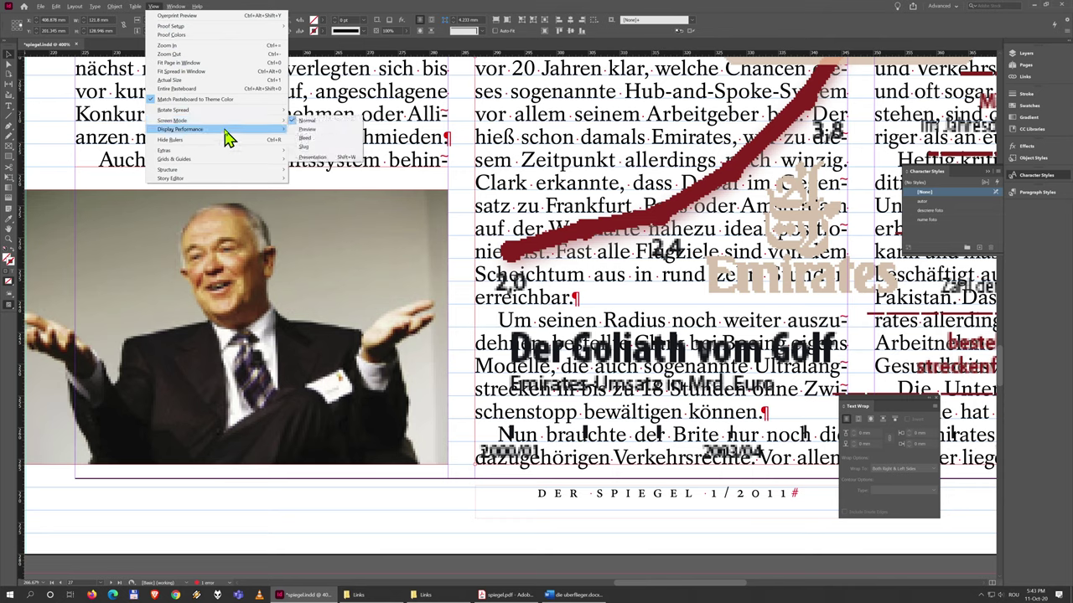
{"action": "left_click", "coordinate": [340, 152]}
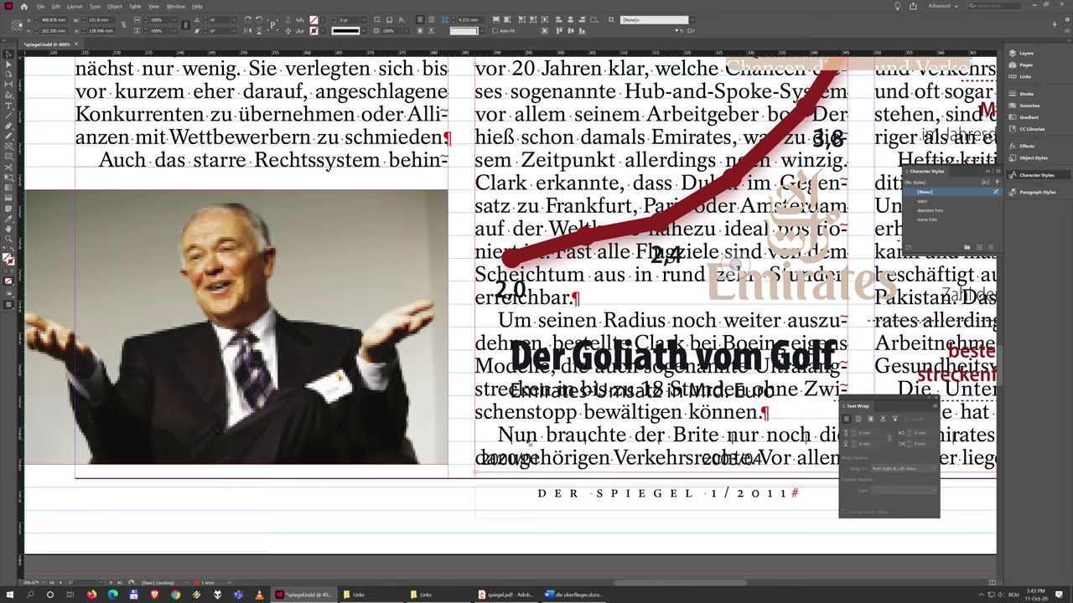
{"action": "left_click_drag", "start_coordinate": [640, 374], "coordinate": [426, 408]}
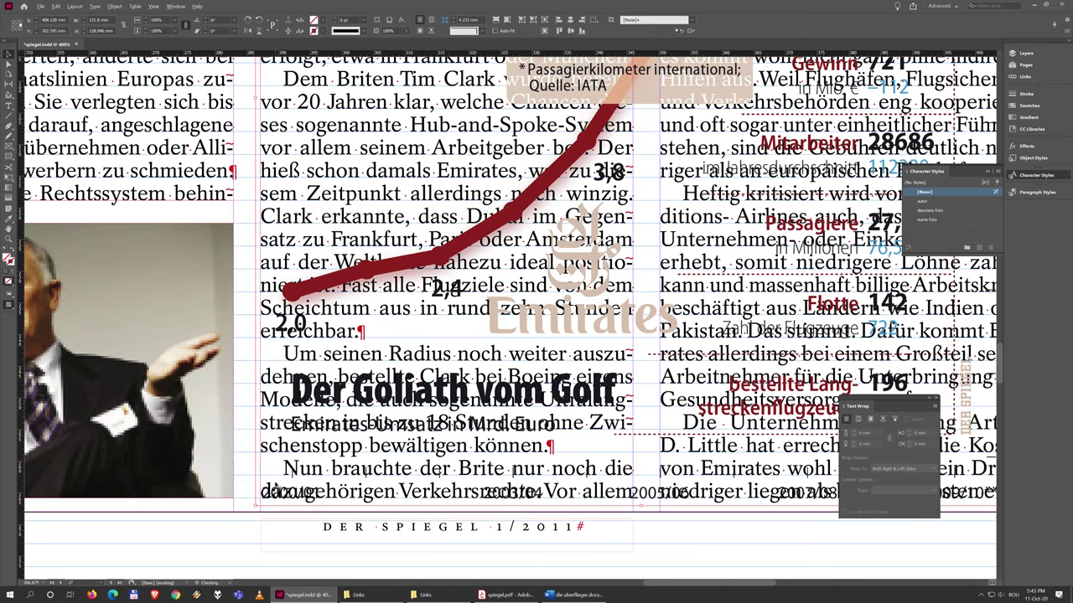
{"action": "scroll", "coordinate": [525, 318], "scroll_direction": "down", "scroll_amount": 3}
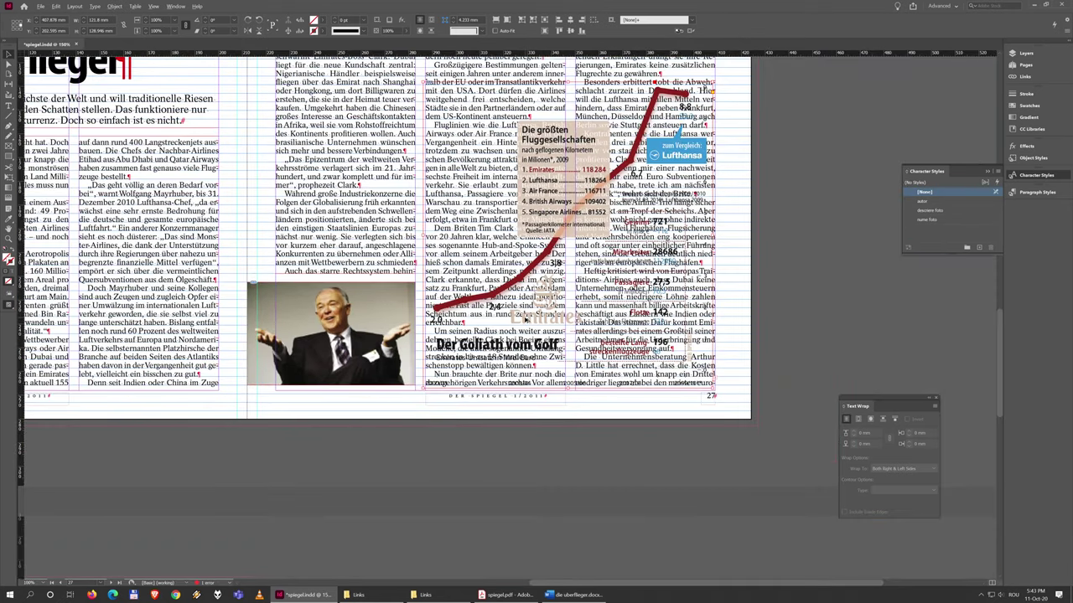
{"action": "scroll", "coordinate": [525, 318], "scroll_direction": "up", "scroll_amount": 1}
{"action": "left_click_drag", "start_coordinate": [676, 213], "coordinate": [615, 402]}
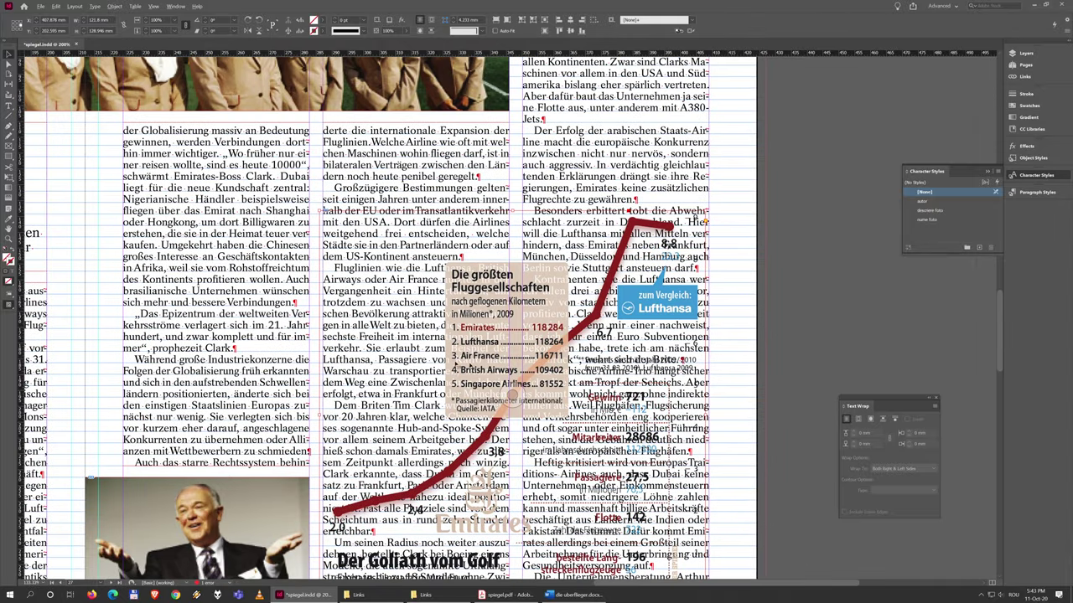
- Open deer goliath vom golf.ai in Illustrator, show Layer 2, hide Layer 1, and copy the chart's outline path
{"action": "left_click", "coordinate": [10, 126]}
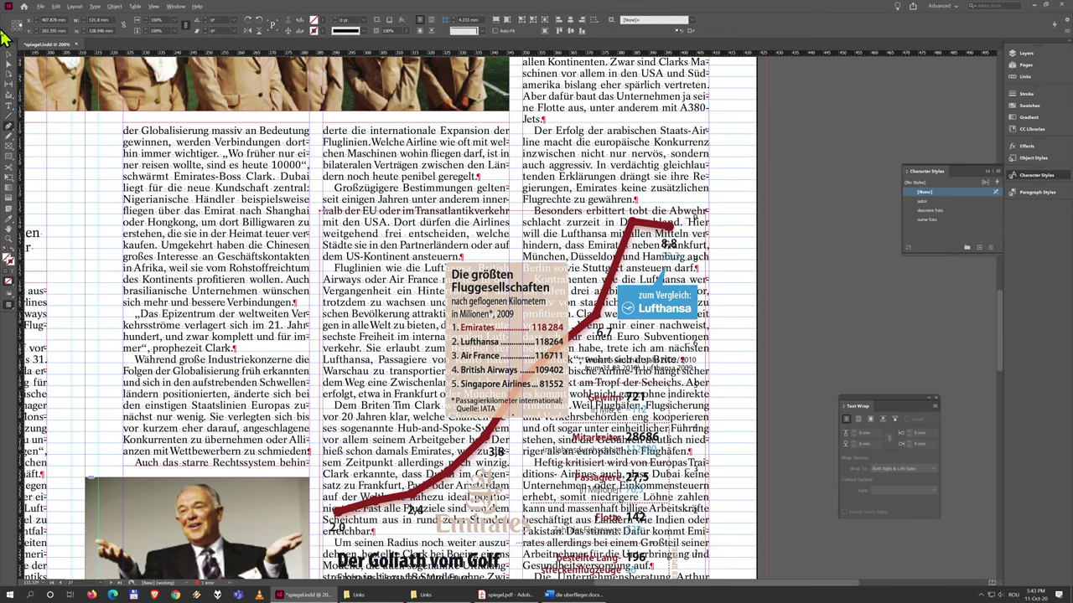
{"action": "left_click", "coordinate": [10, 55]}
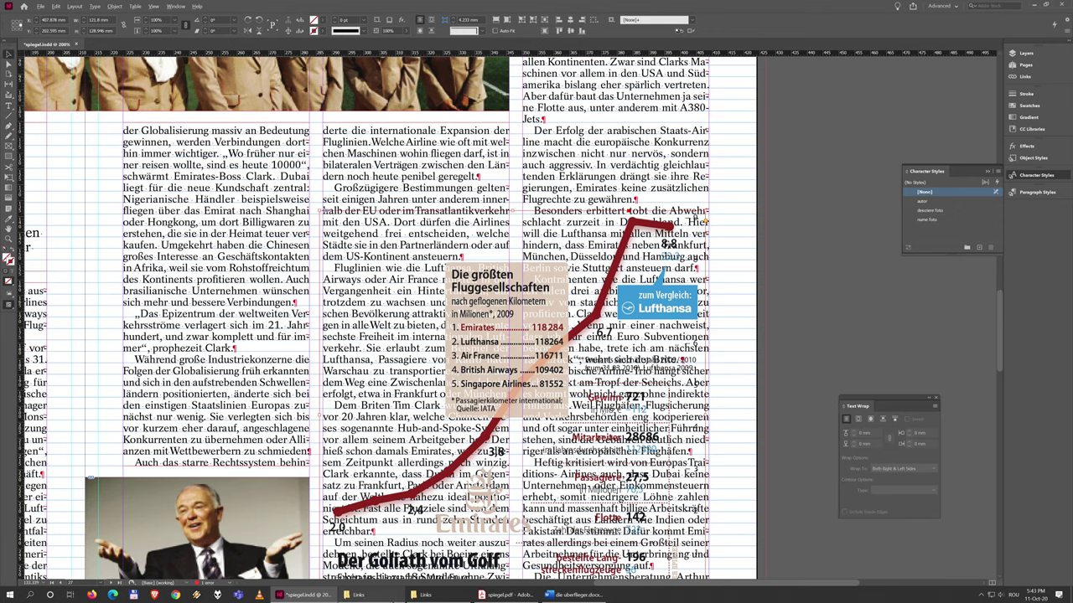
{"action": "left_click", "coordinate": [355, 595]}
{"action": "double_click", "coordinate": [673, 308]}
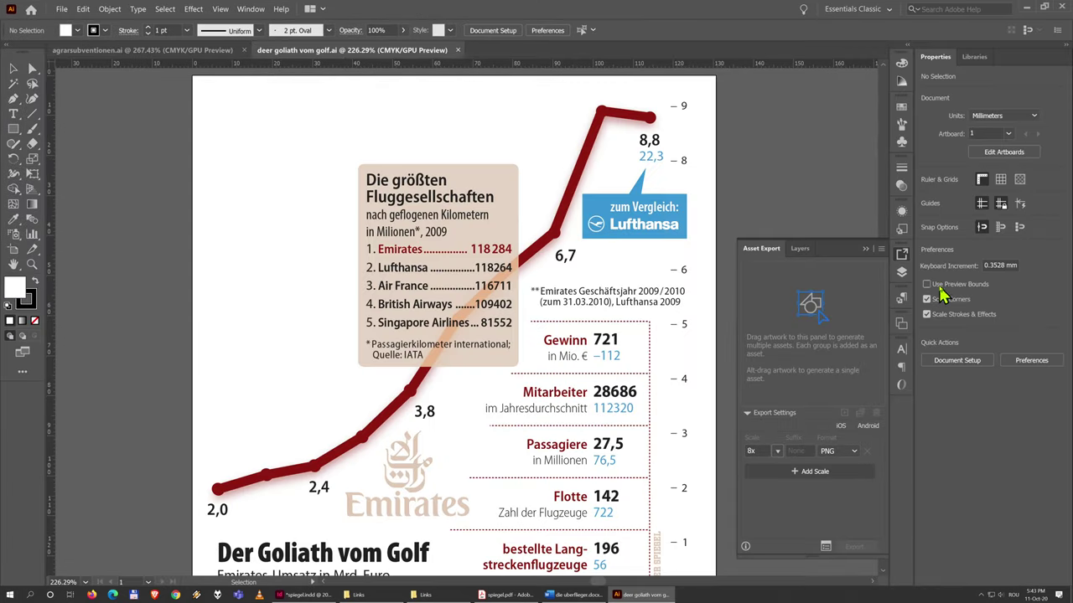
{"action": "left_click", "coordinate": [902, 274]}
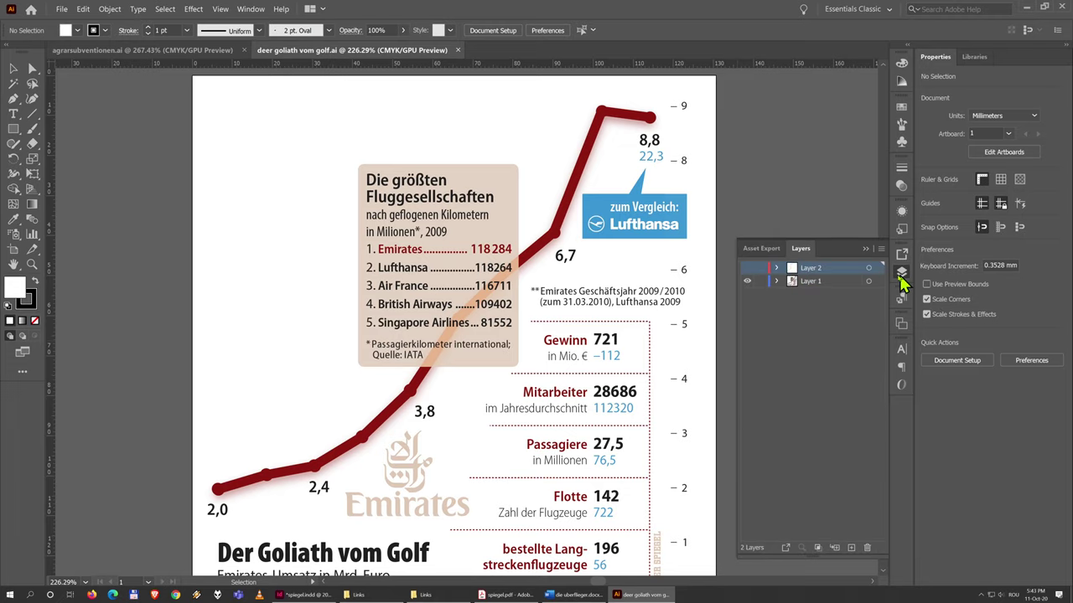
{"action": "left_click", "coordinate": [746, 268]}
{"action": "left_click", "coordinate": [746, 281]}
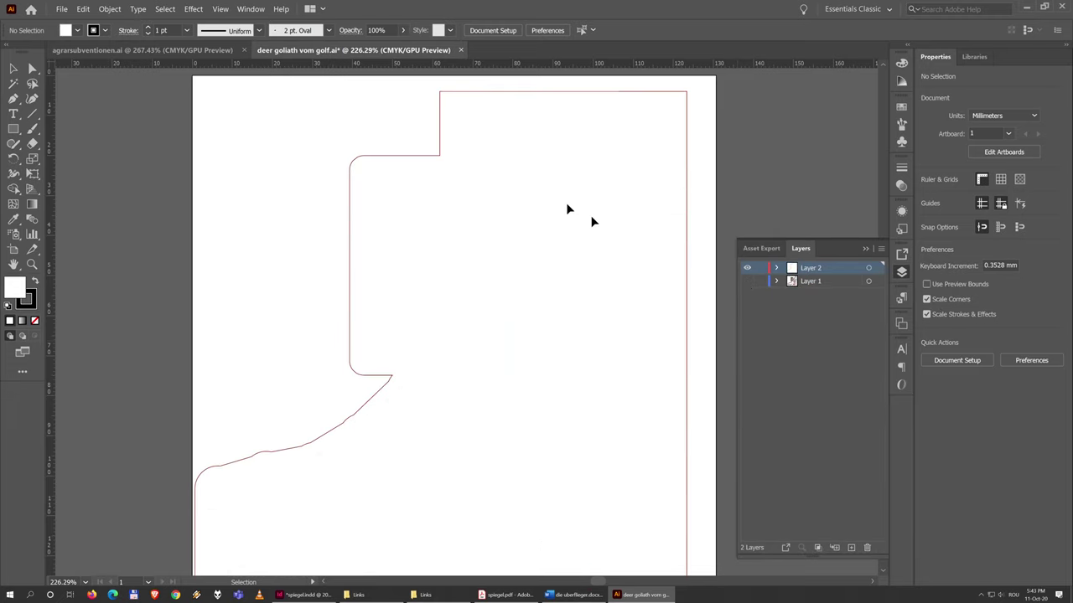
{"action": "left_click", "coordinate": [441, 99]}
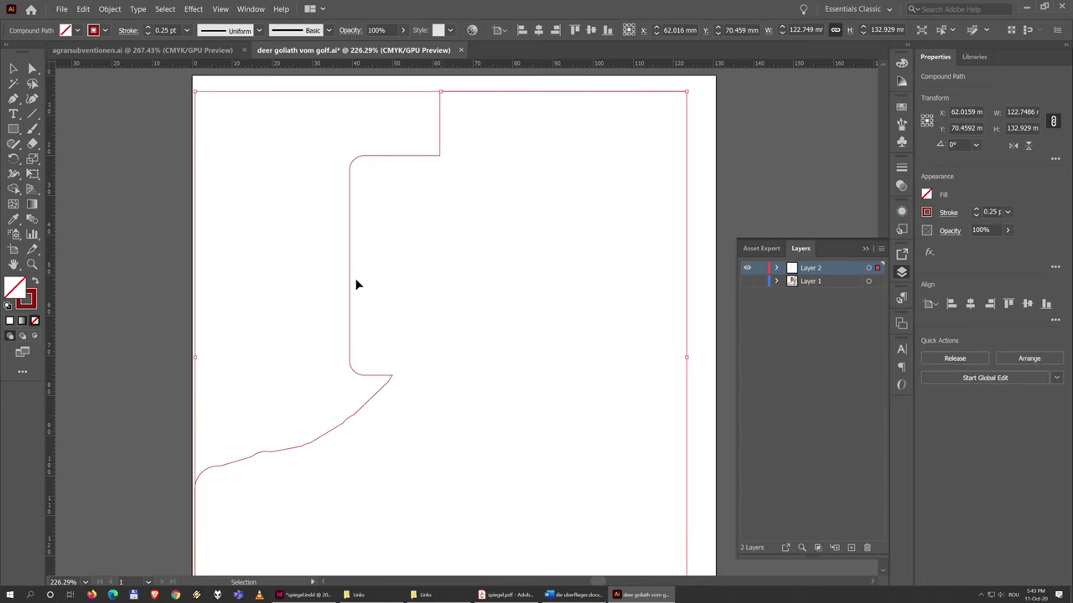
{"action": "key", "text": "alt+Tab"}
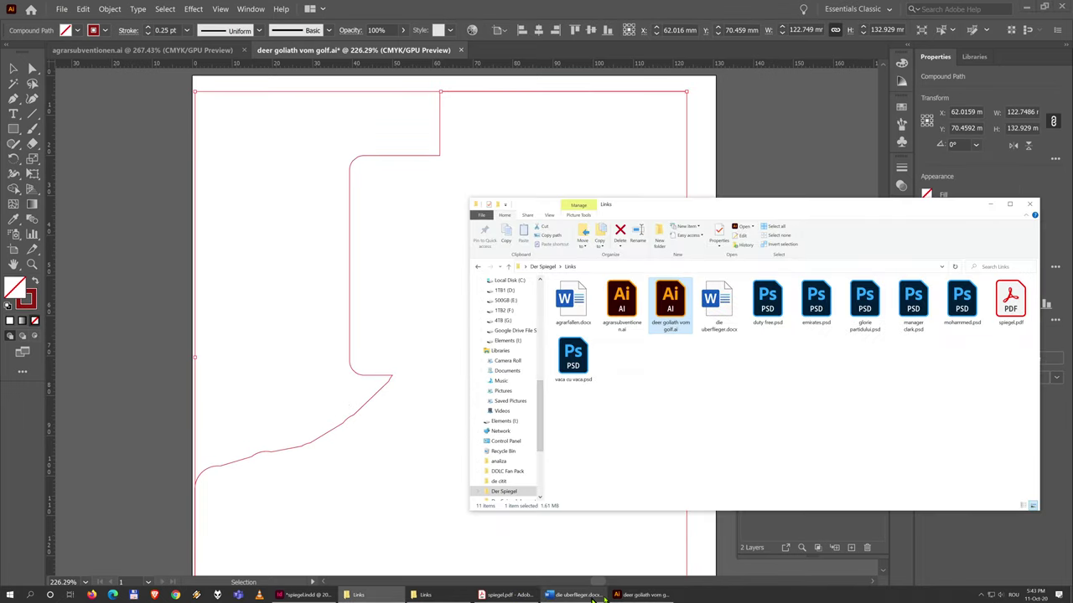
- Back in InDesign, try pasting the copied outline over the chart and aligning it with the chart, then delete it
{"action": "left_click", "coordinate": [305, 594]}
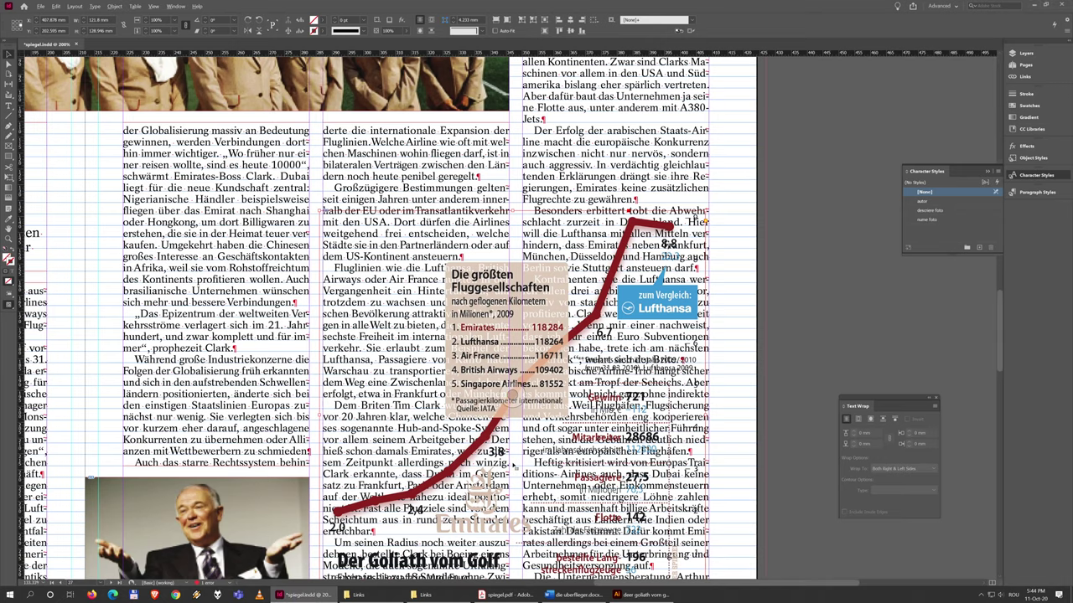
{"action": "left_click", "coordinate": [515, 466]}
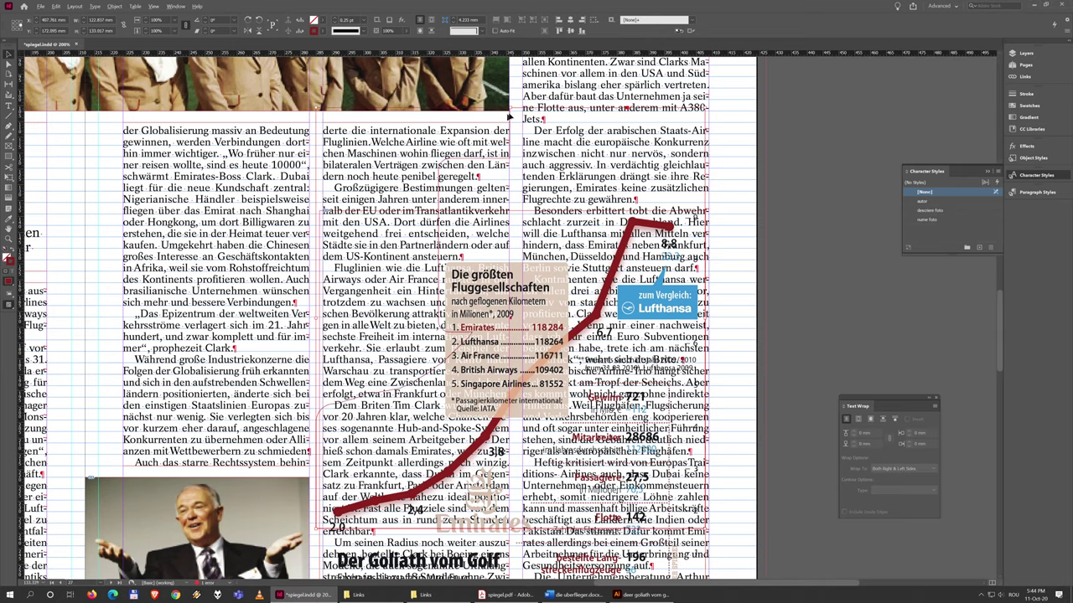
{"action": "left_click_drag", "start_coordinate": [518, 109], "coordinate": [518, 205]}
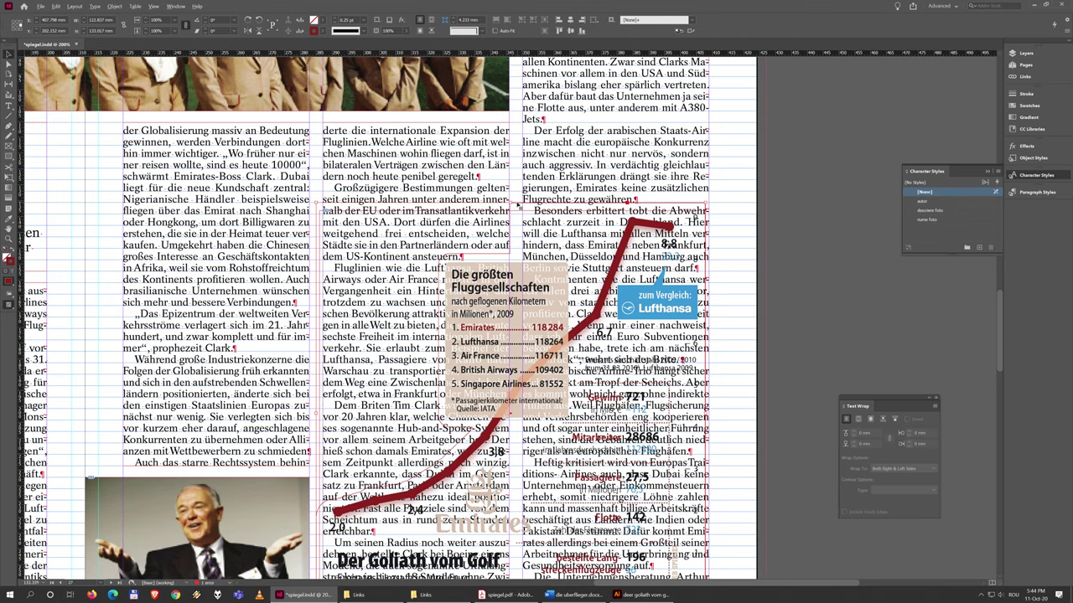
{"action": "scroll", "coordinate": [518, 206], "scroll_direction": "down", "scroll_amount": 5}
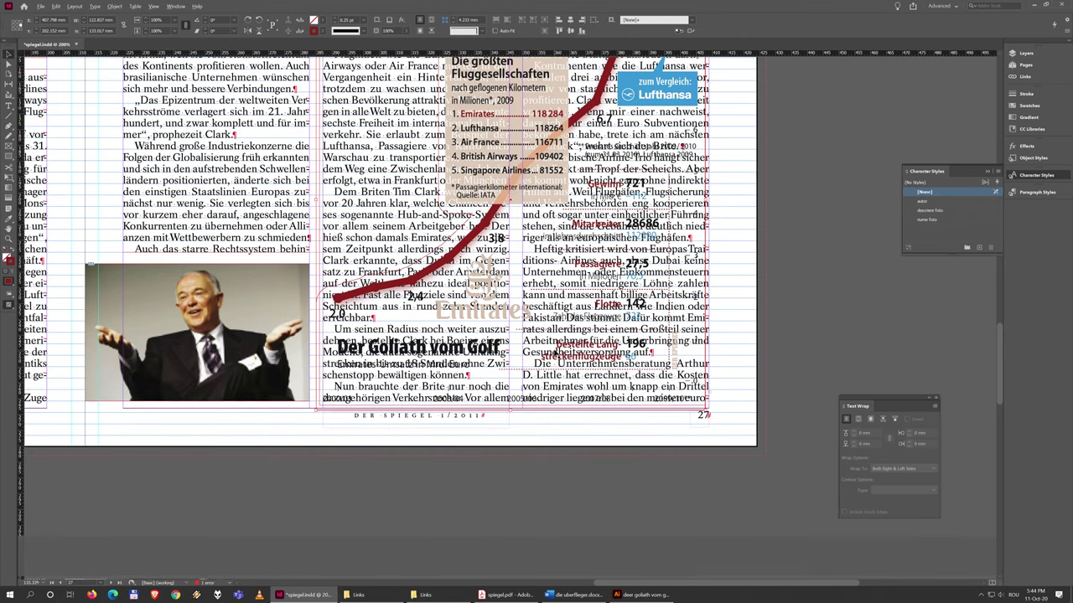
{"action": "scroll", "coordinate": [518, 206], "scroll_direction": "up", "scroll_amount": 5}
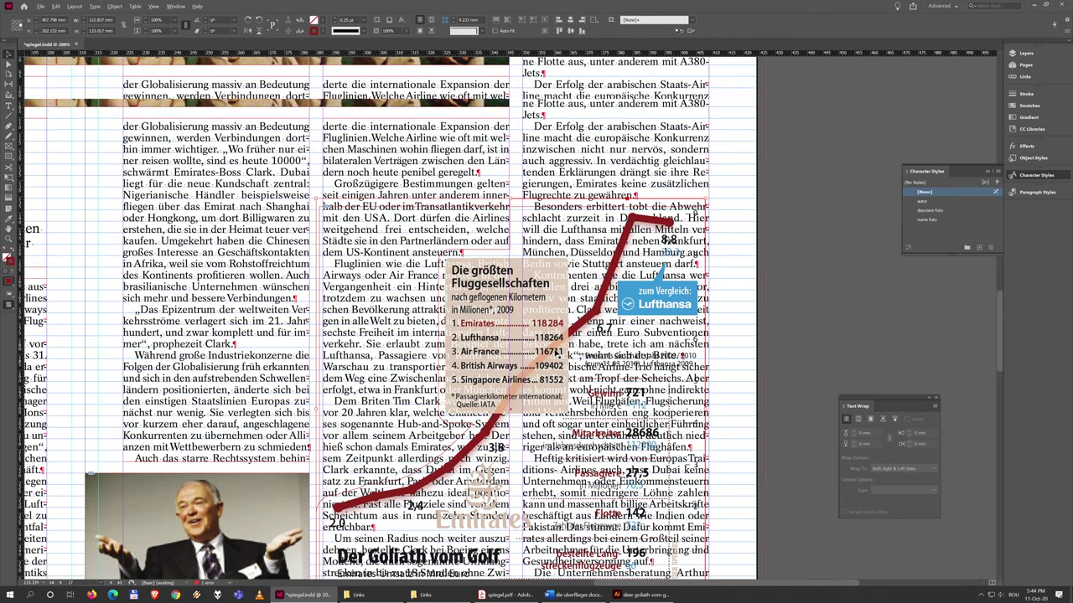
{"action": "left_click", "coordinate": [515, 200]}
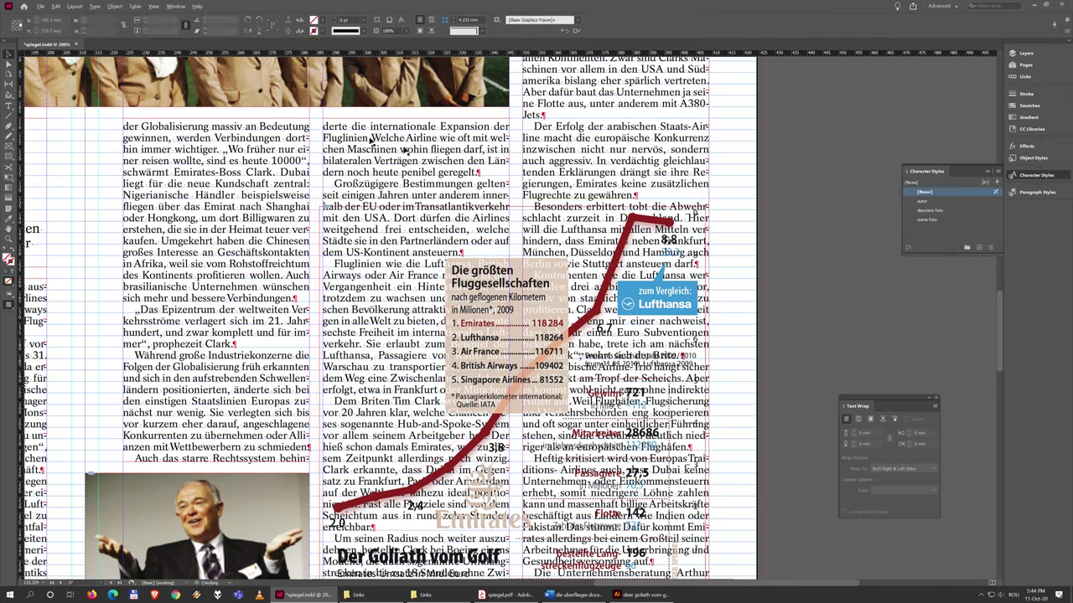
- Trace a closed outline around the chart with the Pen tool, following the curve and info box, about 122.9 × 129.7 mm
{"action": "left_click", "coordinate": [9, 127]}
{"action": "left_click", "coordinate": [698, 207]}
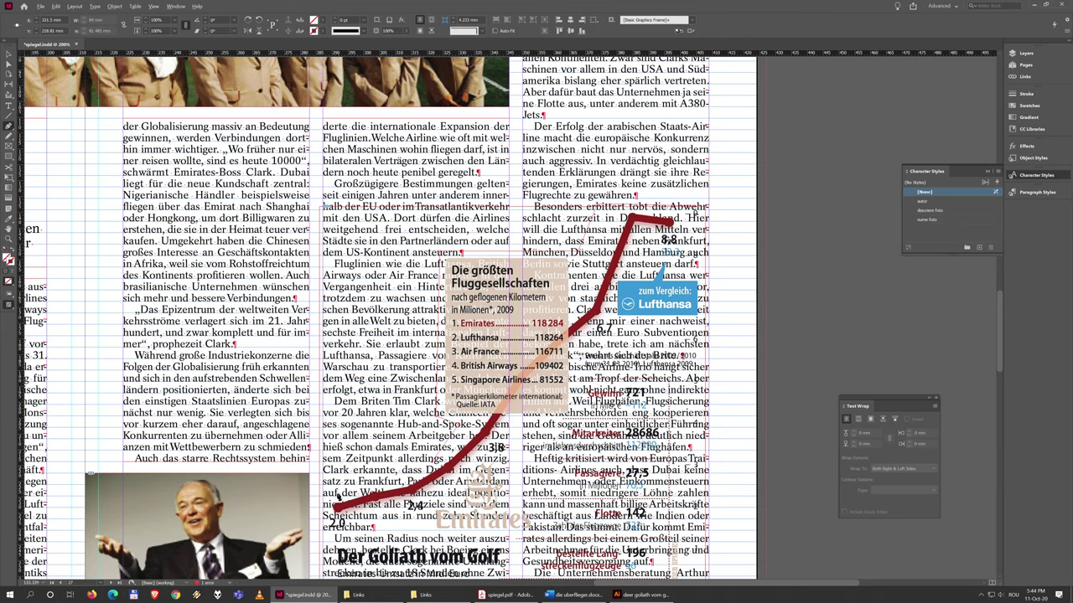
{"action": "scroll", "coordinate": [320, 500], "scroll_direction": "down", "scroll_amount": 5}
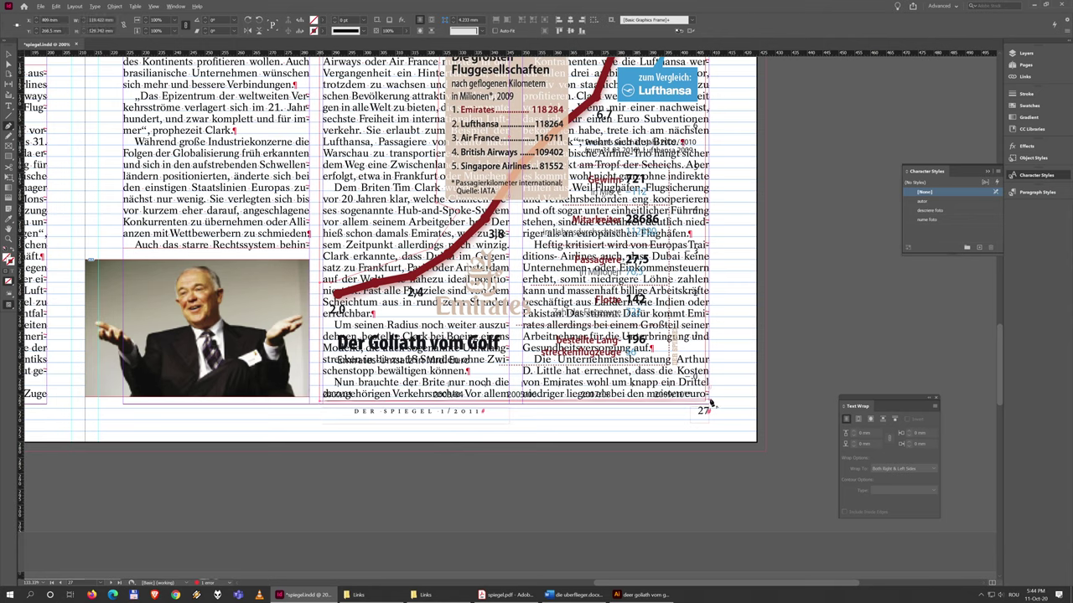
{"action": "scroll", "coordinate": [746, 159], "scroll_direction": "up", "scroll_amount": 3}
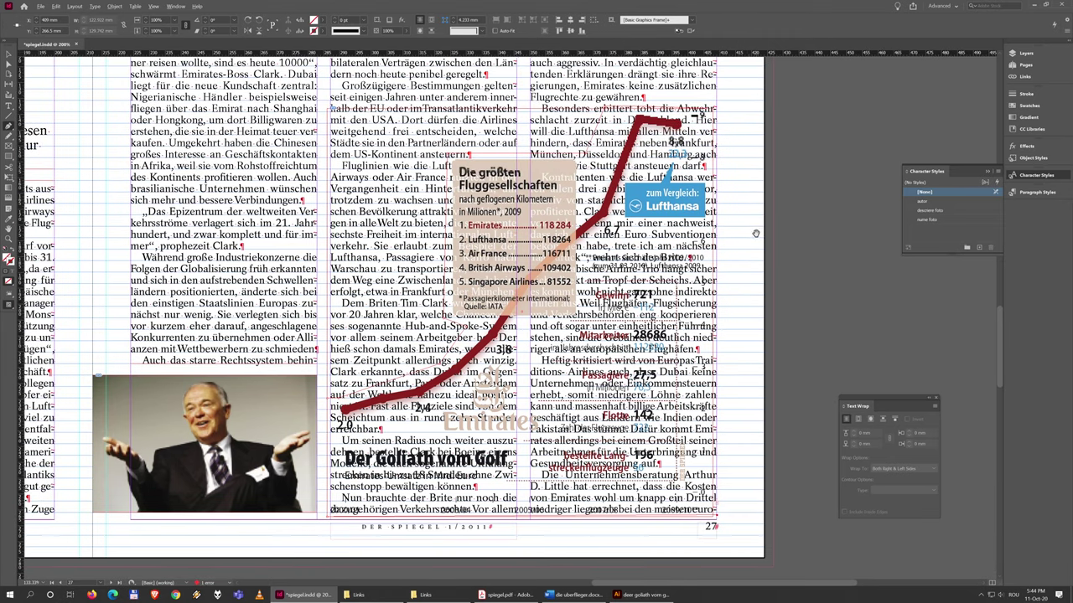
{"action": "scroll", "coordinate": [722, 111], "scroll_direction": "up", "scroll_amount": 4}
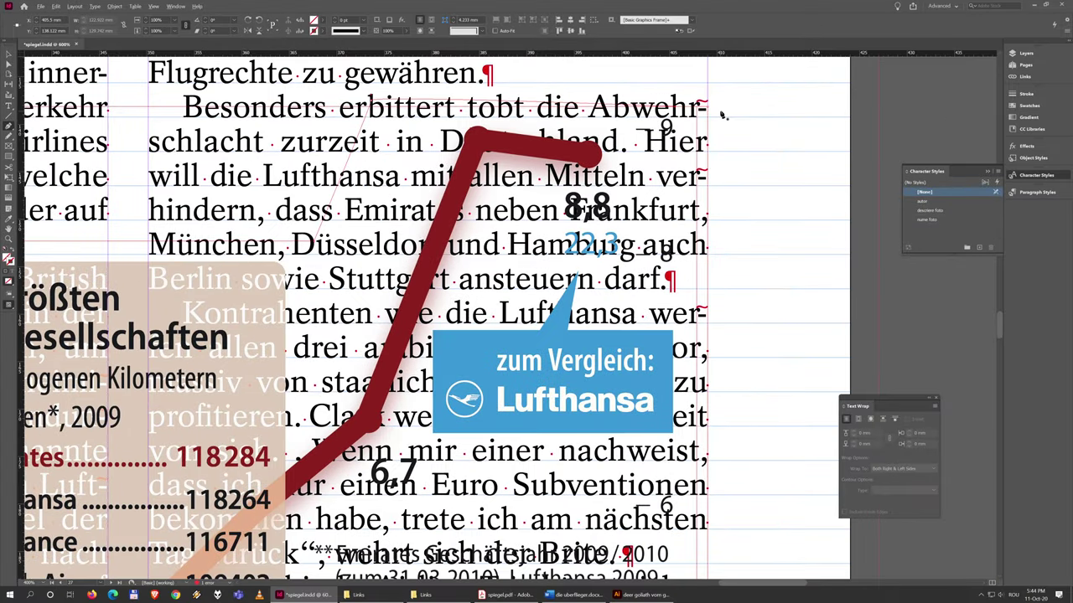
- Fill the traced outline with yellow C=0 M=0 Y=100 K=0 and move it onto the pasteboard right of page 27
{"action": "left_click", "coordinate": [325, 20]}
{"action": "left_click", "coordinate": [251, 101]}
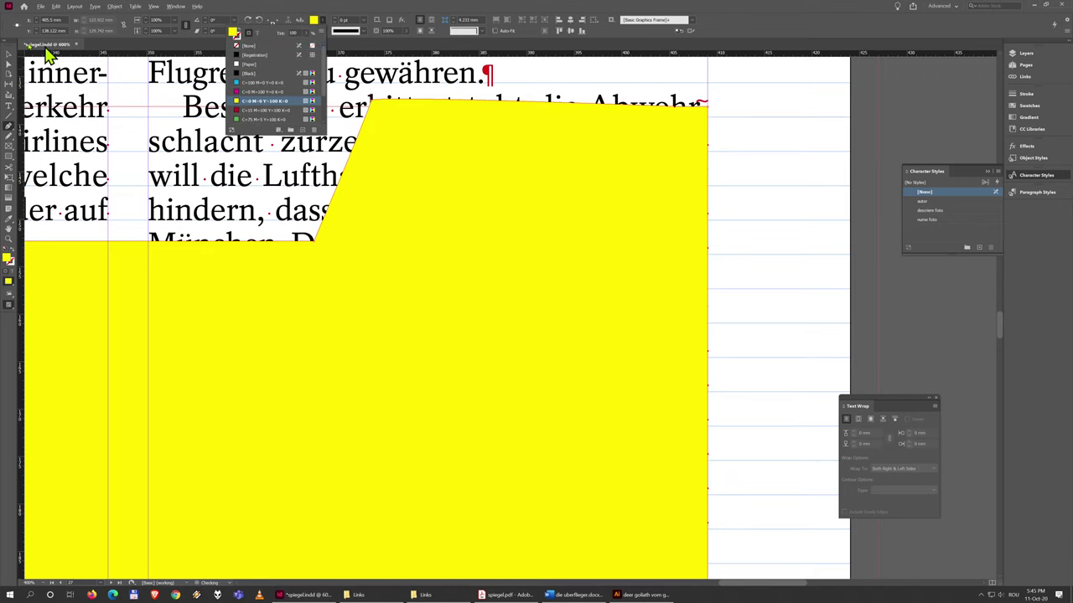
{"action": "scroll", "coordinate": [394, 220], "scroll_direction": "down", "scroll_amount": 5}
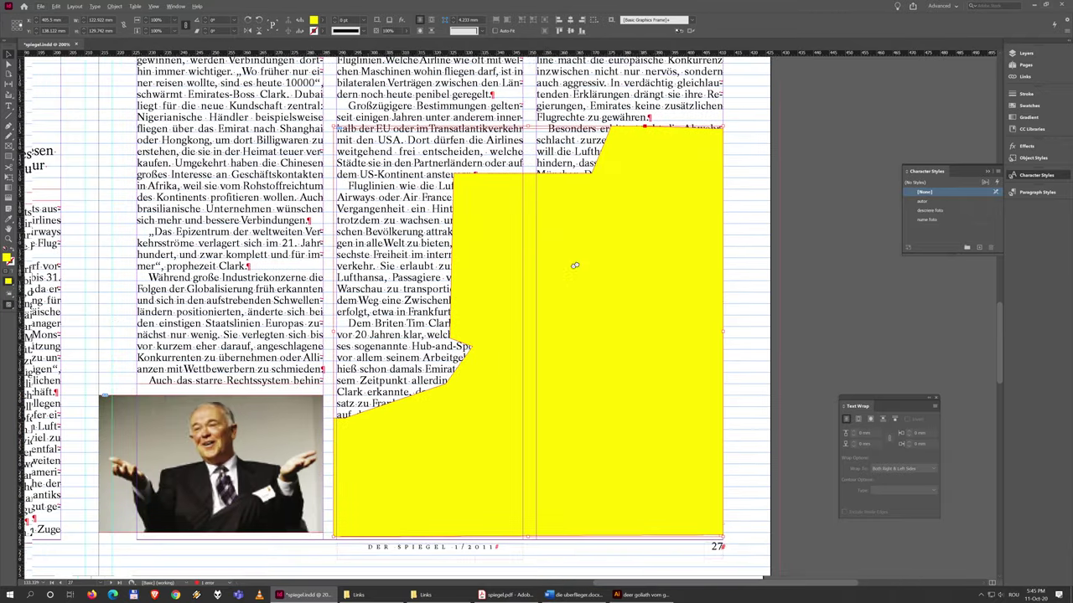
{"action": "left_click_drag", "start_coordinate": [594, 339], "coordinate": [610, 333]}
{"action": "left_click_drag", "start_coordinate": [681, 322], "coordinate": [436, 259]}
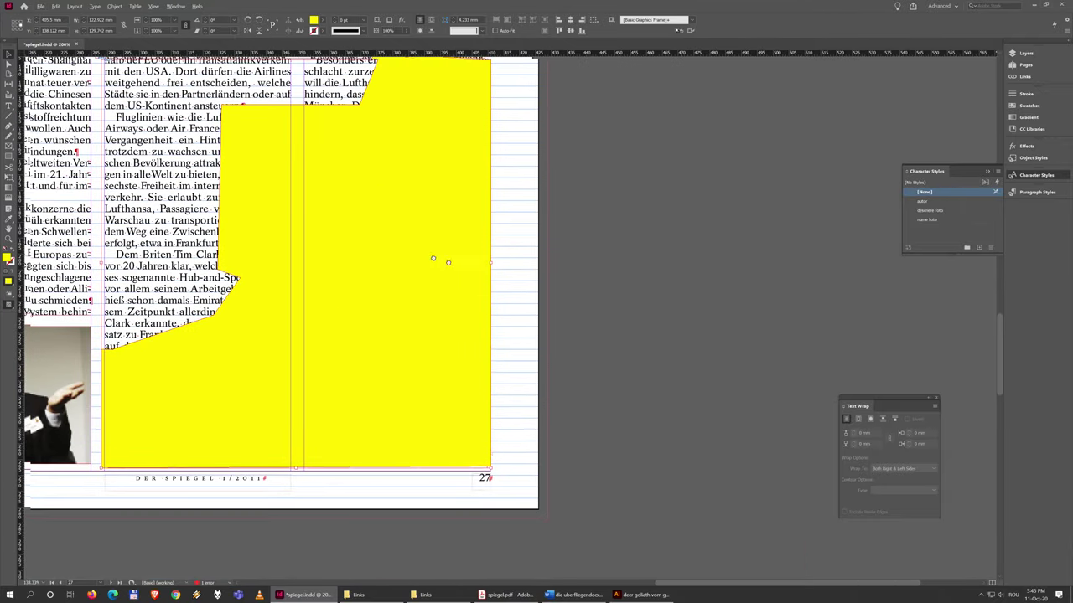
{"action": "scroll", "coordinate": [426, 277], "scroll_direction": "down", "scroll_amount": 1}
{"action": "left_click_drag", "start_coordinate": [471, 215], "coordinate": [543, 275]}
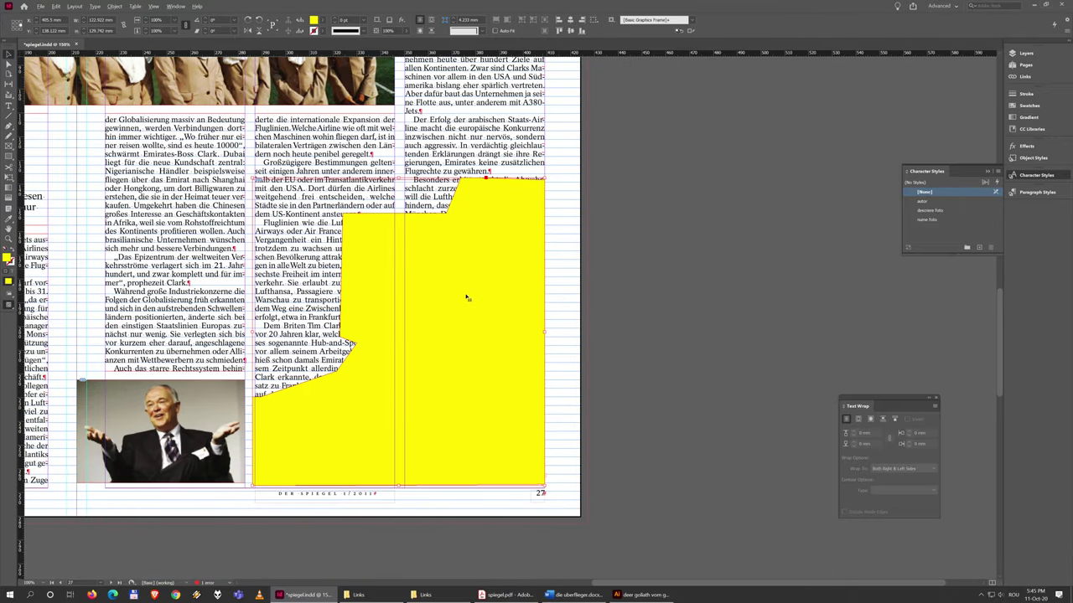
{"action": "left_click_drag", "start_coordinate": [467, 297], "coordinate": [806, 286]}
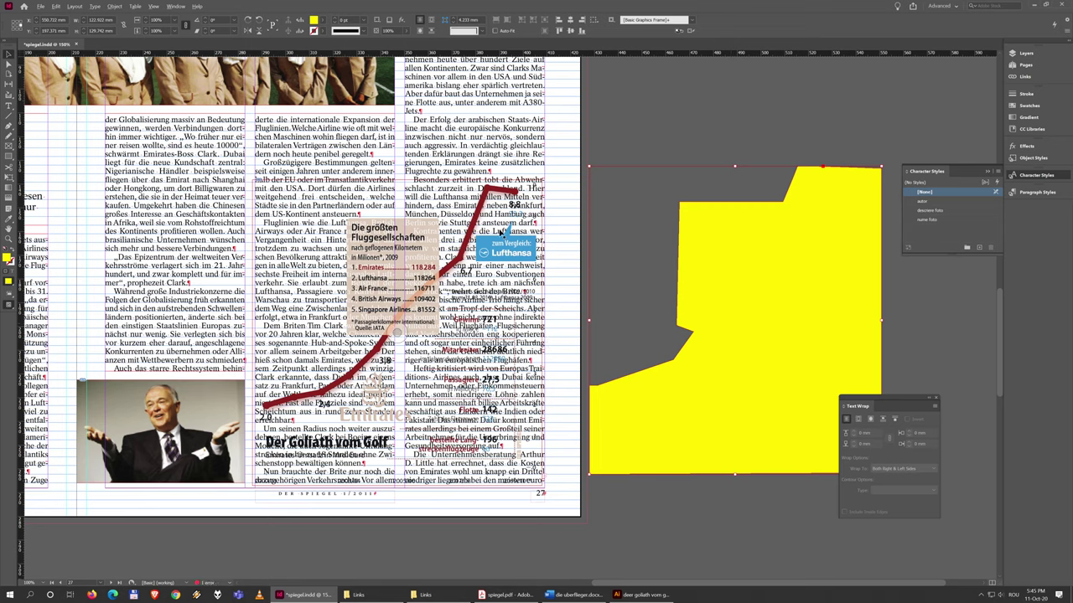
- Cut the Goliath chart from page 27 and paste it into the yellow outline frame on the pasteboard
{"action": "right_click", "coordinate": [474, 226]}
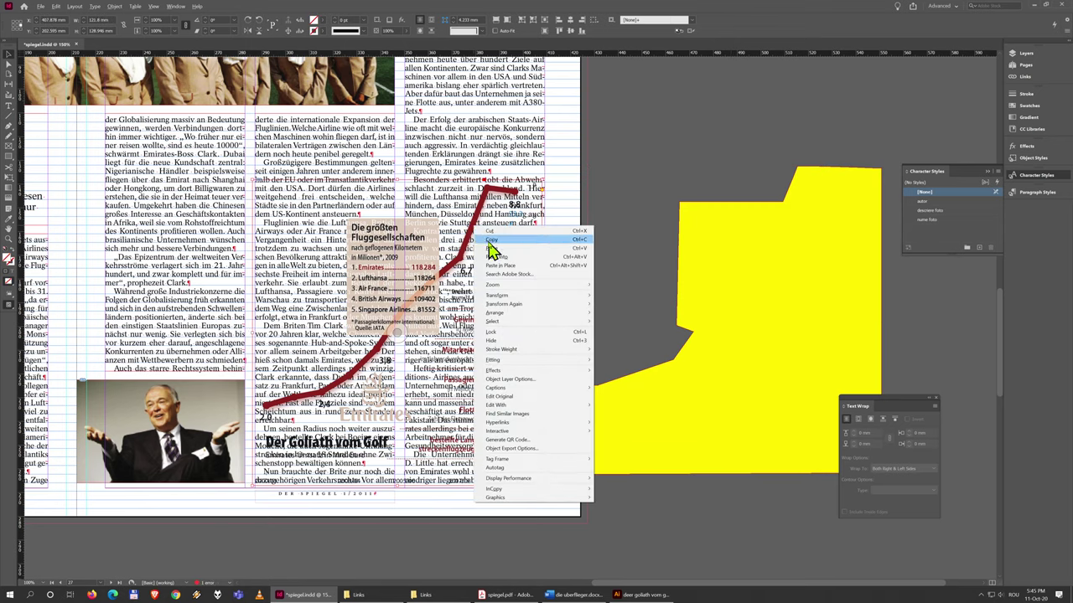
{"action": "left_click", "coordinate": [495, 231]}
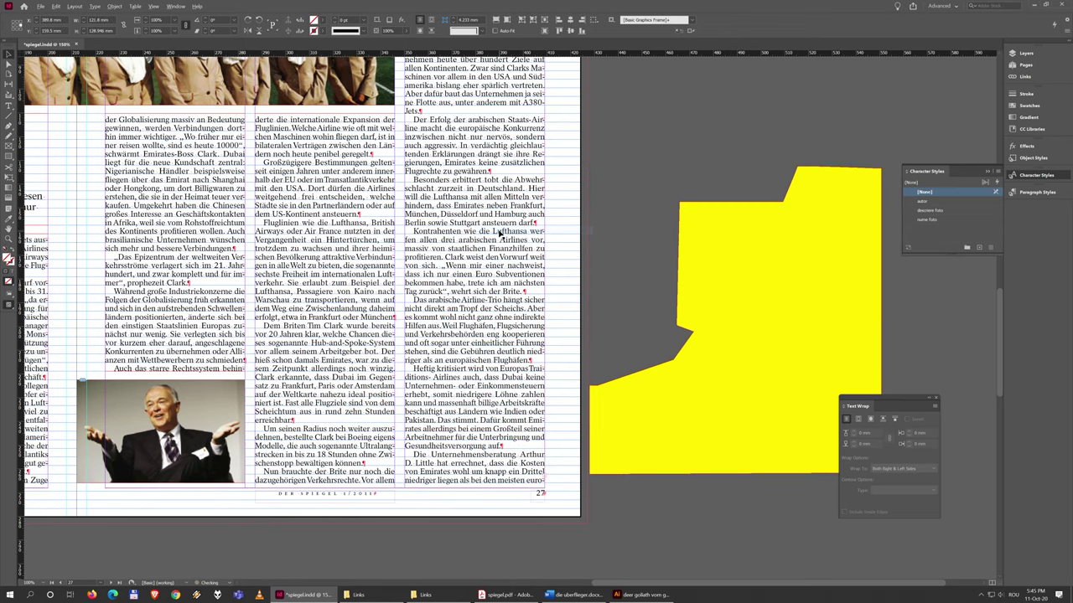
{"action": "right_click", "coordinate": [758, 260]}
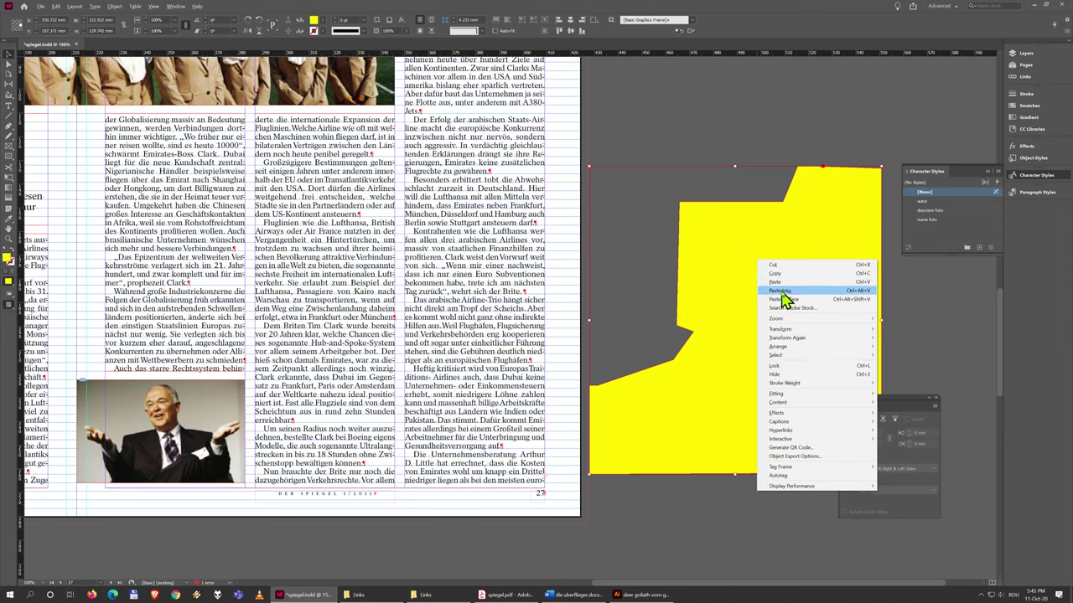
{"action": "left_click", "coordinate": [779, 291]}
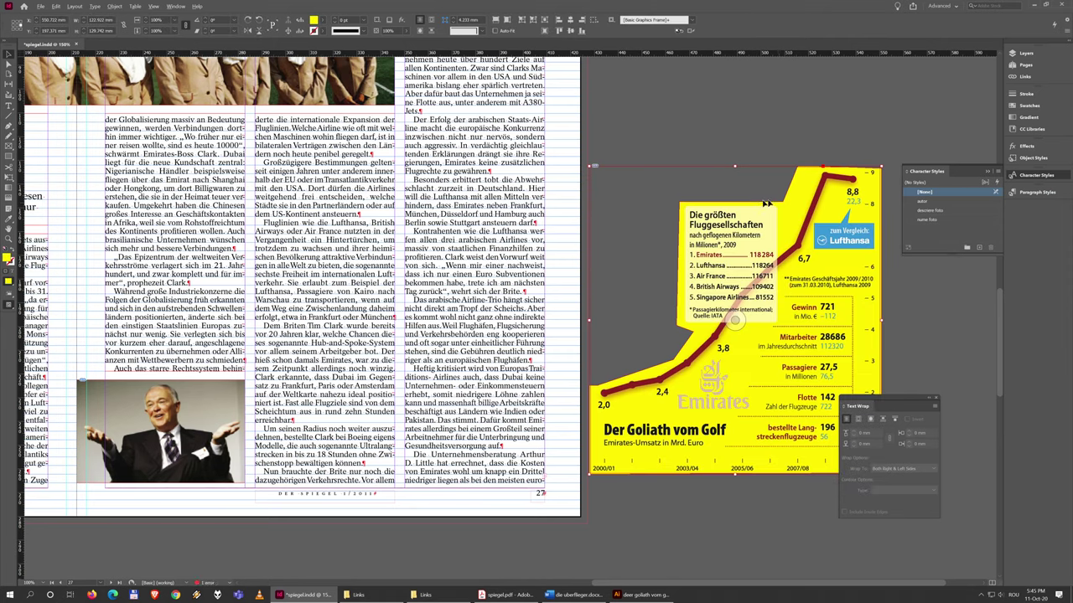
- Set the outline frame's fill to None and move the framed chart back to the lower two outer columns of page 27
{"action": "left_click", "coordinate": [316, 20]}
{"action": "left_click", "coordinate": [257, 54]}
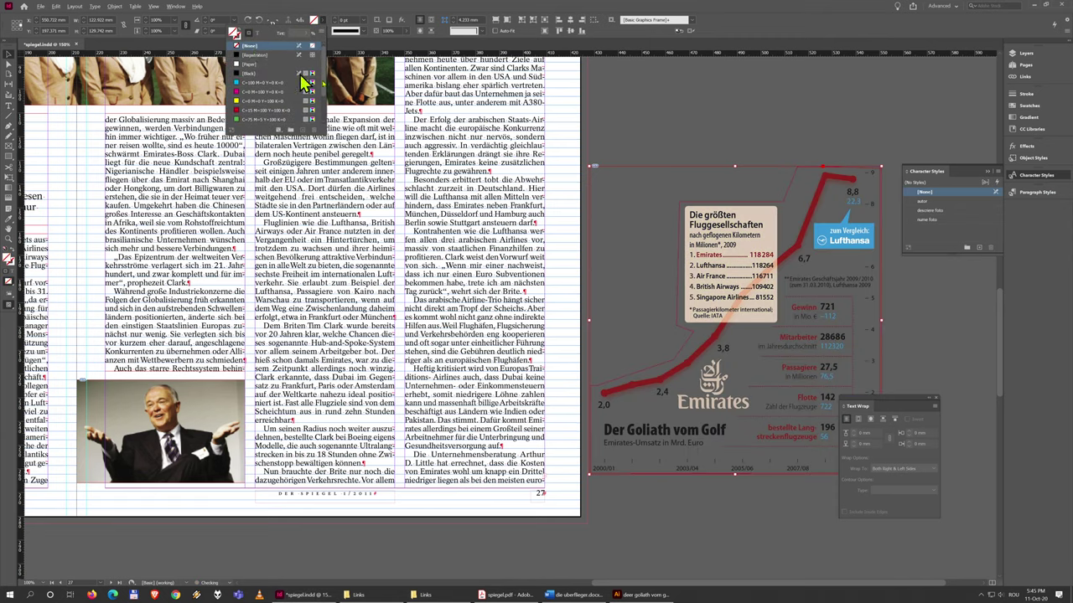
{"action": "left_click_drag", "start_coordinate": [844, 223], "coordinate": [509, 235]}
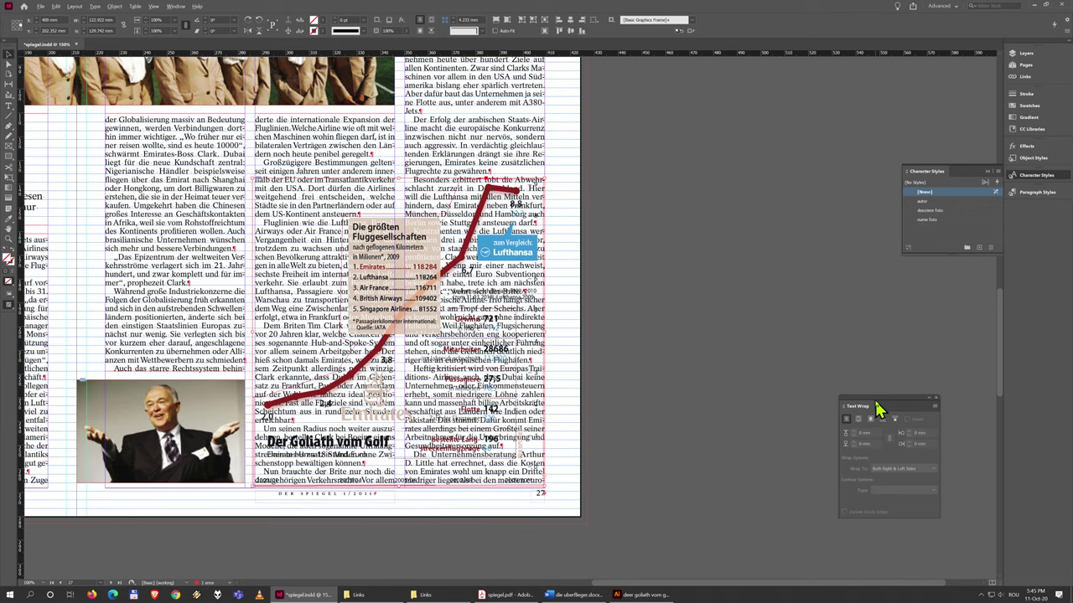
- Wrap the article text around the chart frame's object shape and preview the page without guides
{"action": "left_click_drag", "start_coordinate": [884, 407], "coordinate": [615, 266]}
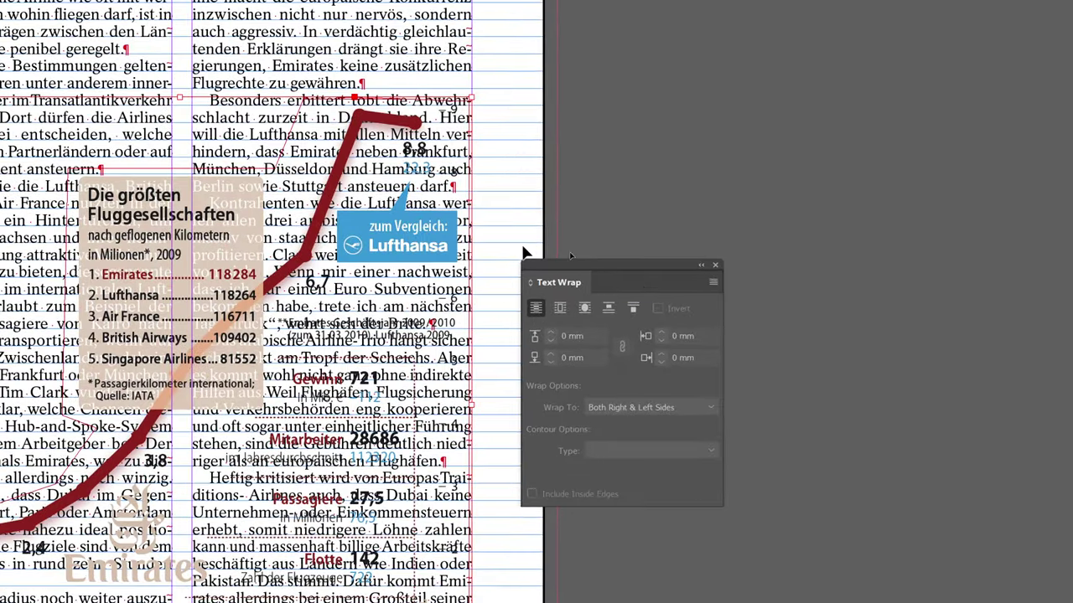
{"action": "left_click", "coordinate": [584, 308]}
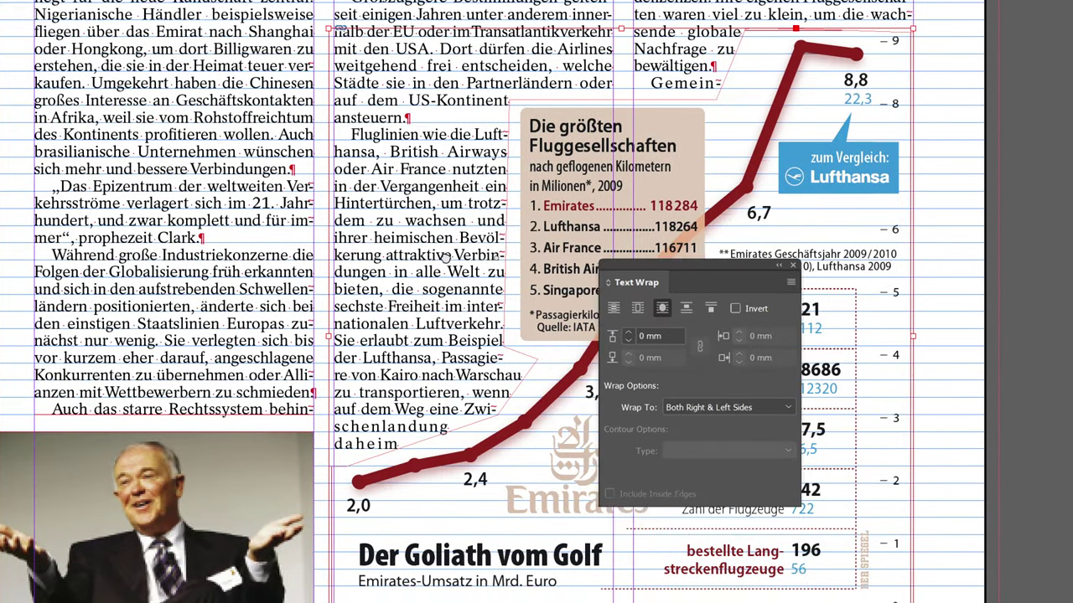
{"action": "left_click_drag", "start_coordinate": [445, 258], "coordinate": [392, 170]}
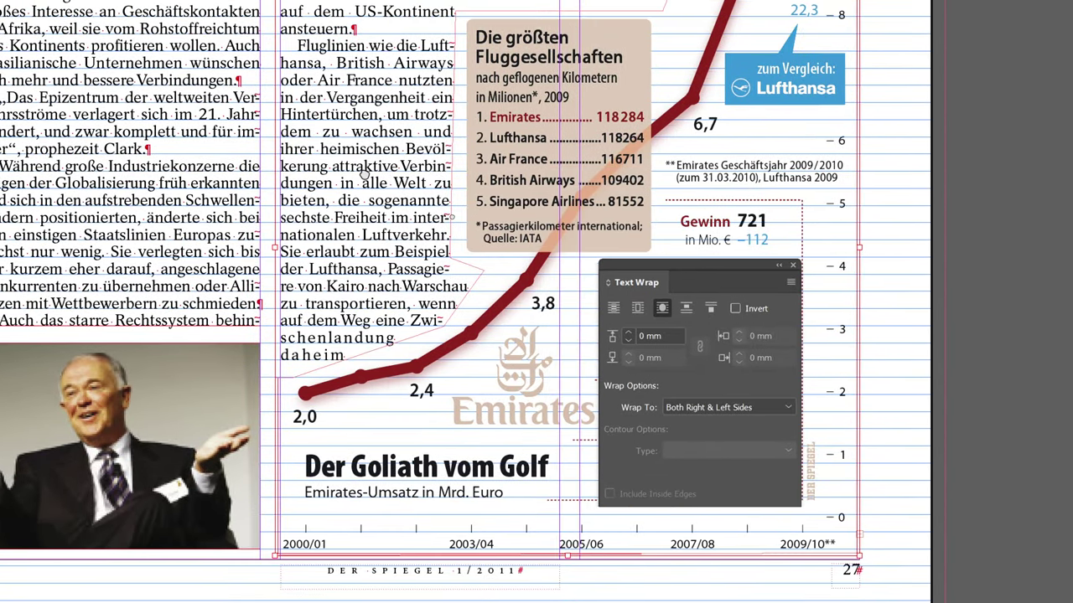
{"action": "scroll", "coordinate": [373, 190], "scroll_direction": "down", "scroll_amount": 2}
{"action": "left_click", "coordinate": [883, 195]}
{"action": "key", "text": "w"}
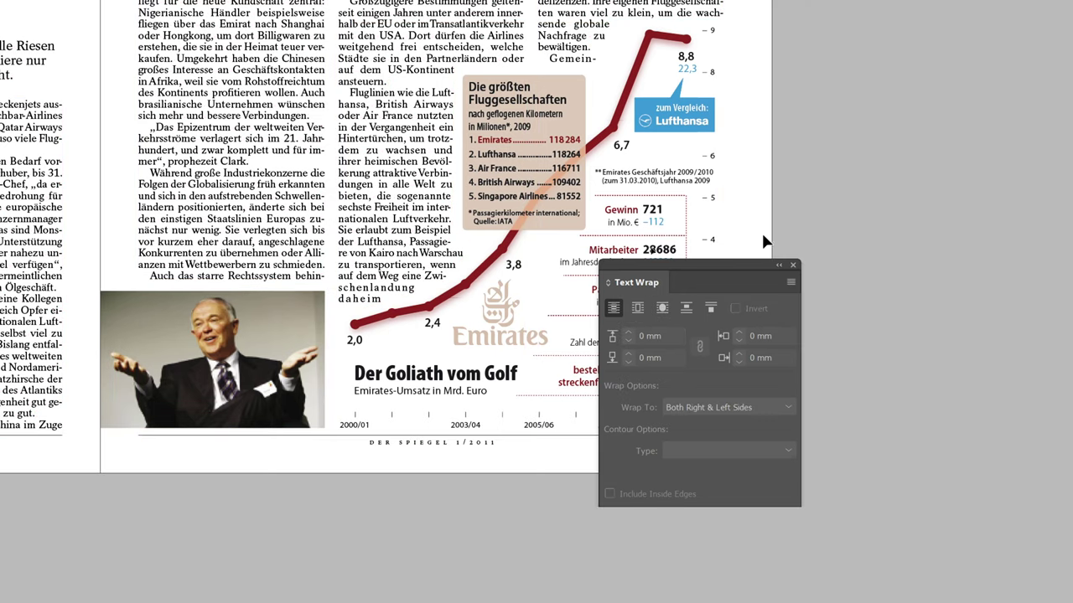
- Close the text wrap settings and examine the whole spread 26-27 and the text around the chart in preview
{"action": "left_click_drag", "start_coordinate": [726, 268], "coordinate": [919, 234]}
{"action": "scroll", "coordinate": [771, 192], "scroll_direction": "down", "scroll_amount": 1}
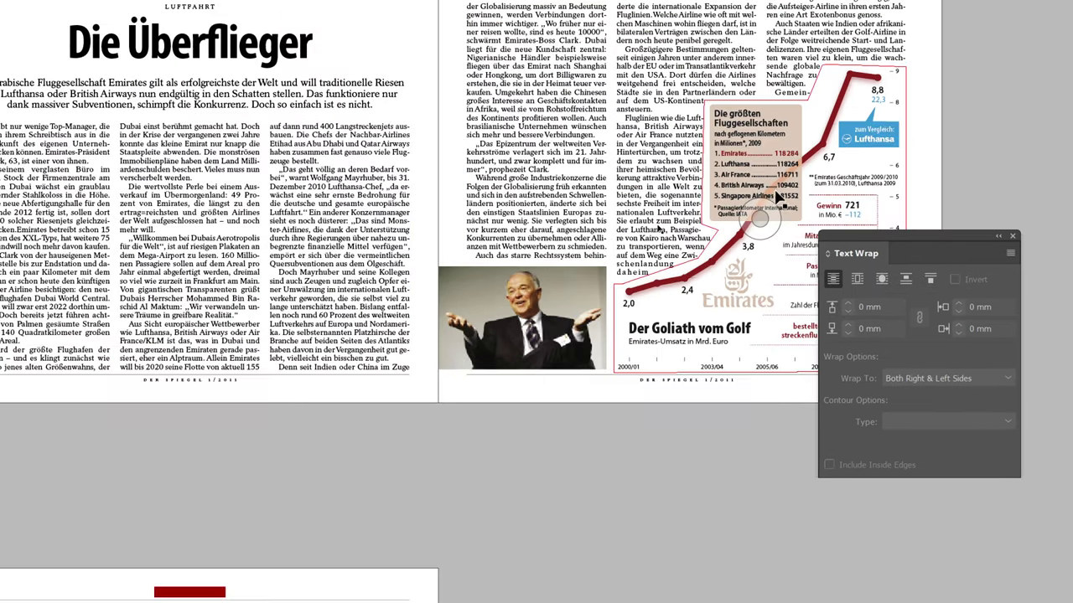
{"action": "left_click_drag", "start_coordinate": [764, 109], "coordinate": [542, 210]}
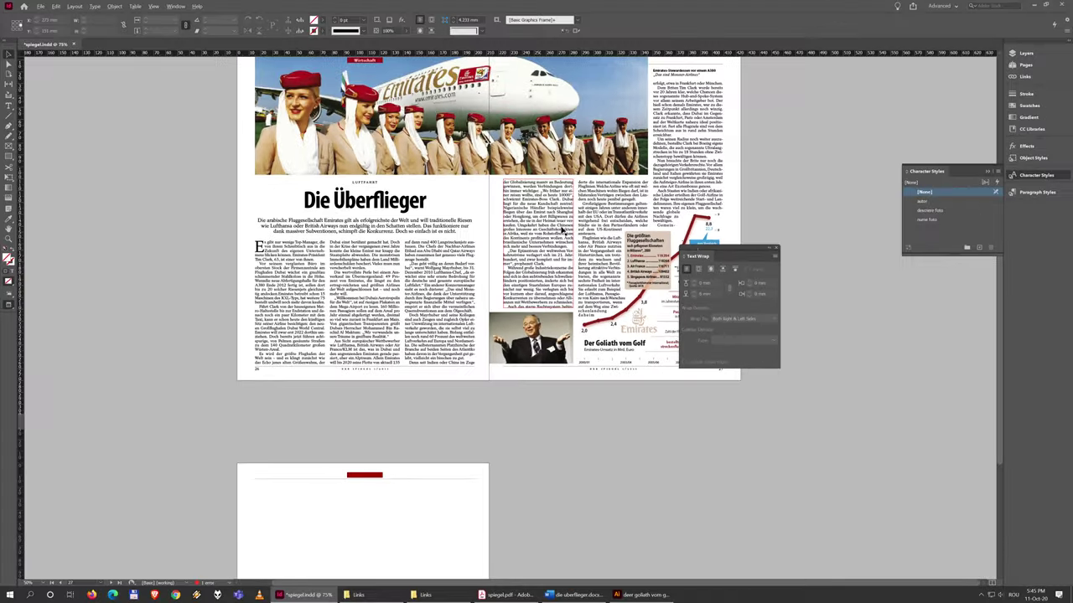
{"action": "left_click_drag", "start_coordinate": [925, 250], "coordinate": [1071, 226]}
{"action": "left_click_drag", "start_coordinate": [814, 240], "coordinate": [816, 265]}
{"action": "left_click", "coordinate": [865, 228]}
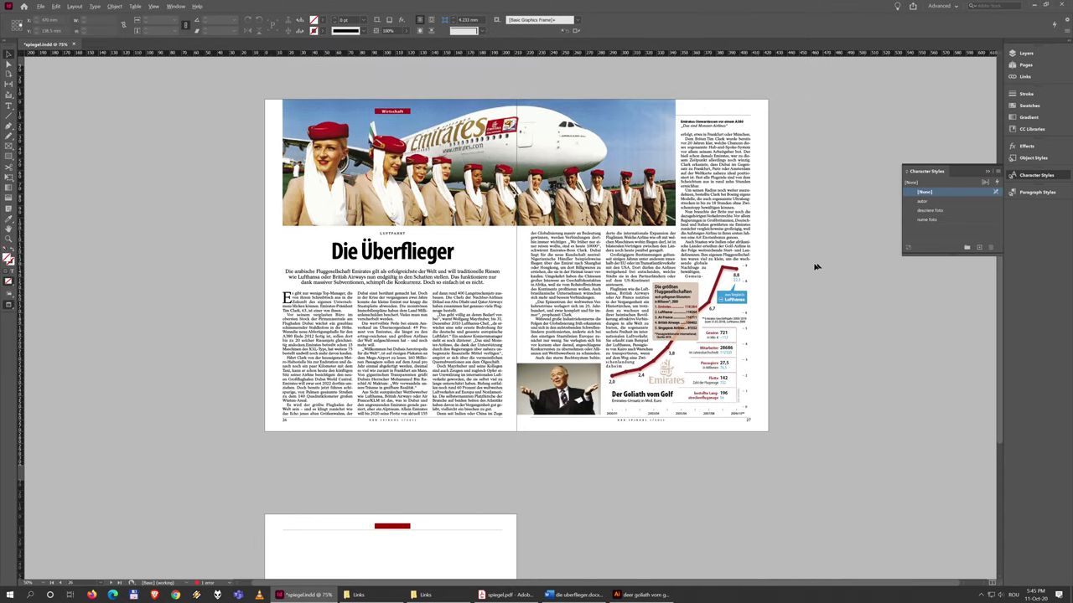
{"action": "key", "text": "w"}
{"action": "key", "text": "w"}
{"action": "scroll", "coordinate": [771, 316], "scroll_direction": "up", "scroll_amount": 2}
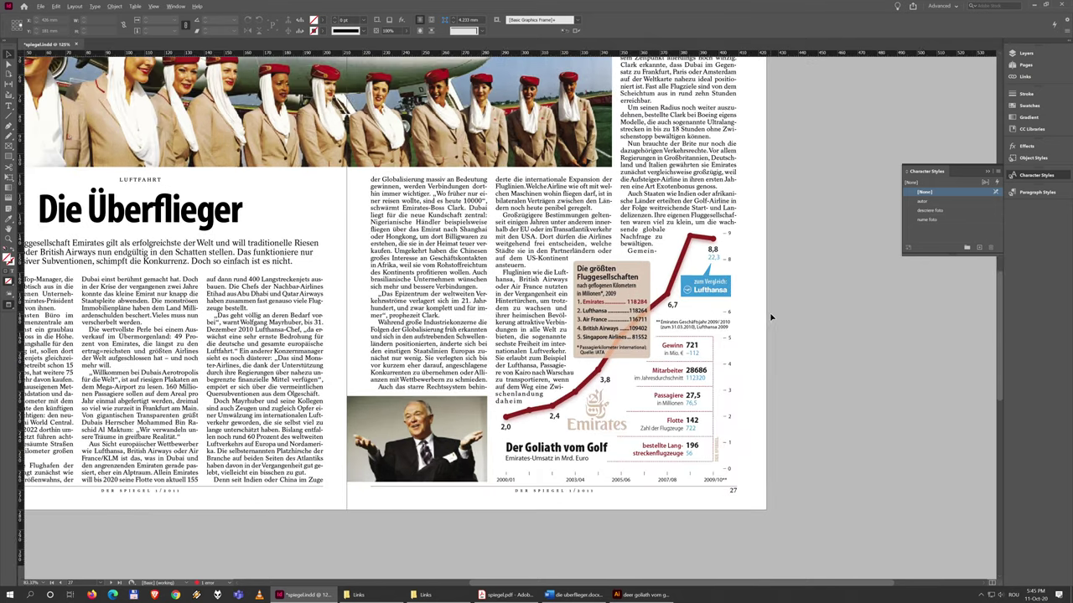
- Compare the chart's text wrap with spiegel.pdf in Acrobat and the outline in Illustrator, and return to InDesign
{"action": "left_click", "coordinate": [518, 595]}
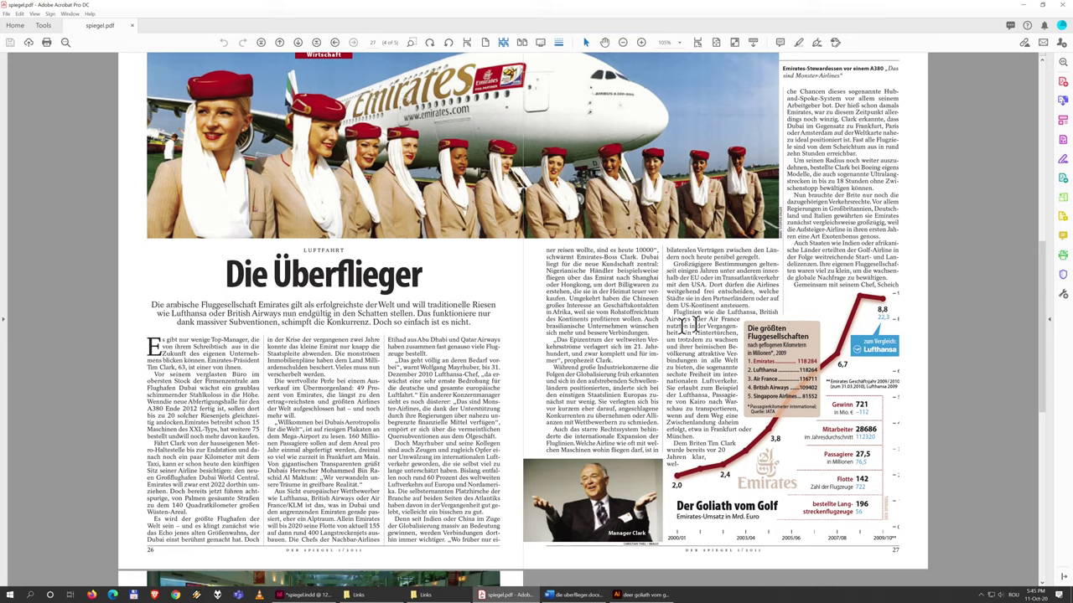
{"action": "key", "text": "alt+Tab"}
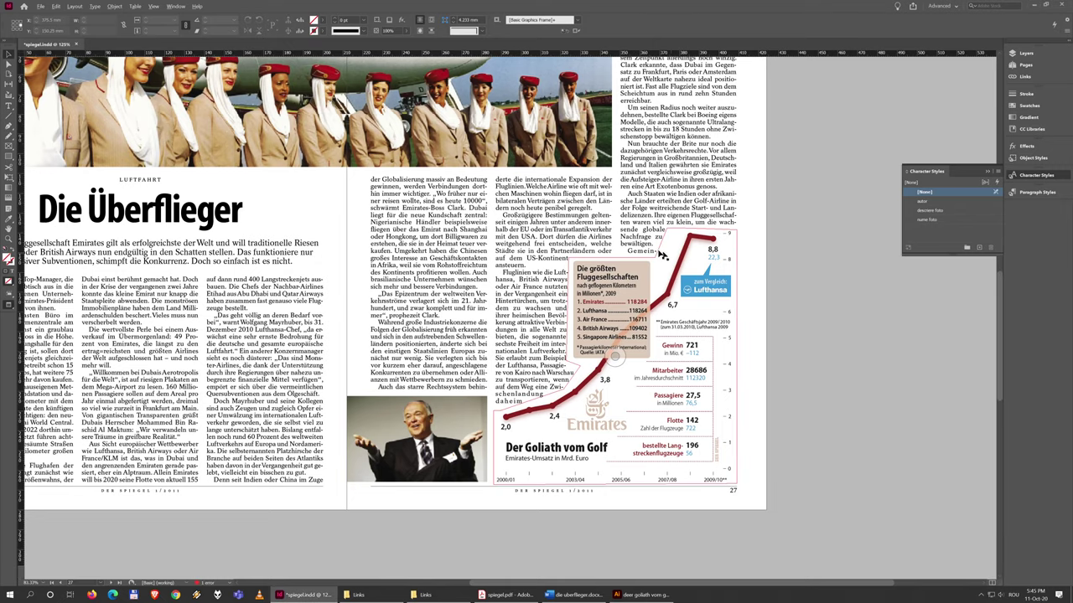
{"action": "left_click", "coordinate": [507, 594]}
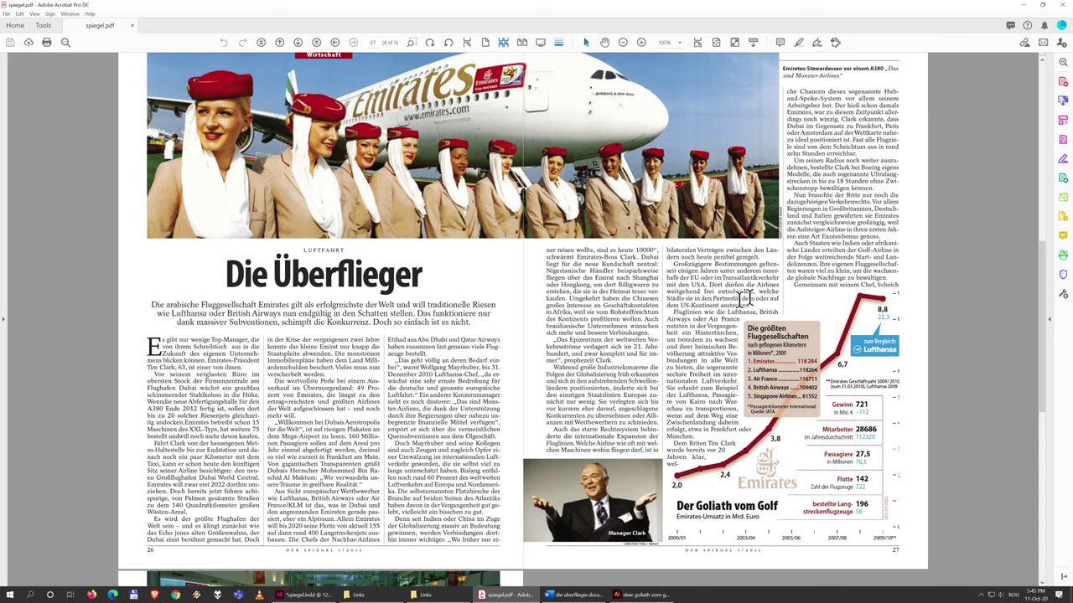
{"action": "left_click", "coordinate": [744, 299]}
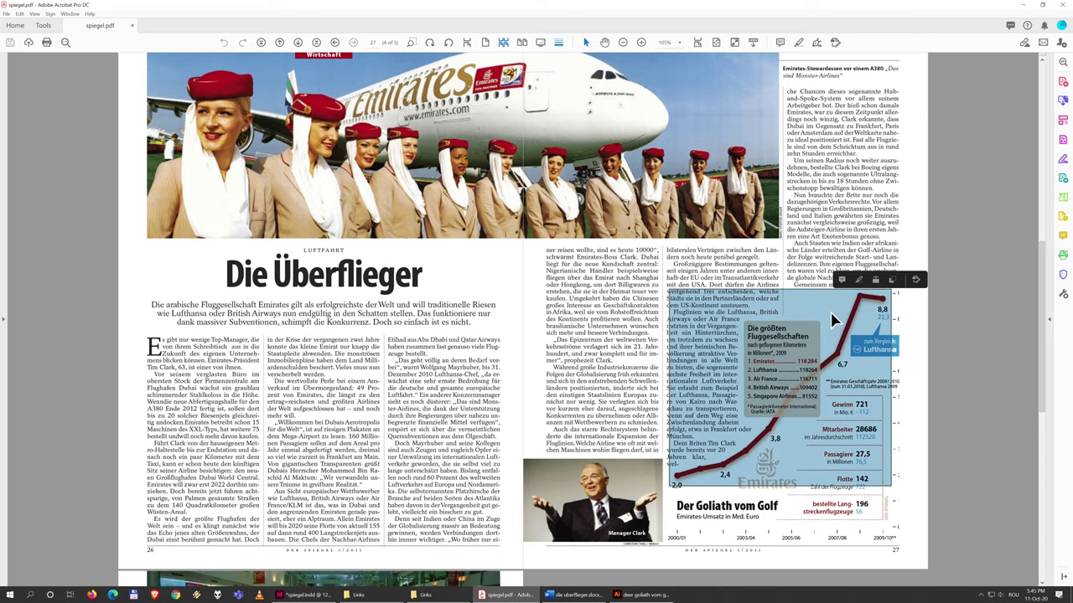
{"action": "left_click", "coordinate": [284, 191]}
{"action": "left_click", "coordinate": [641, 595]}
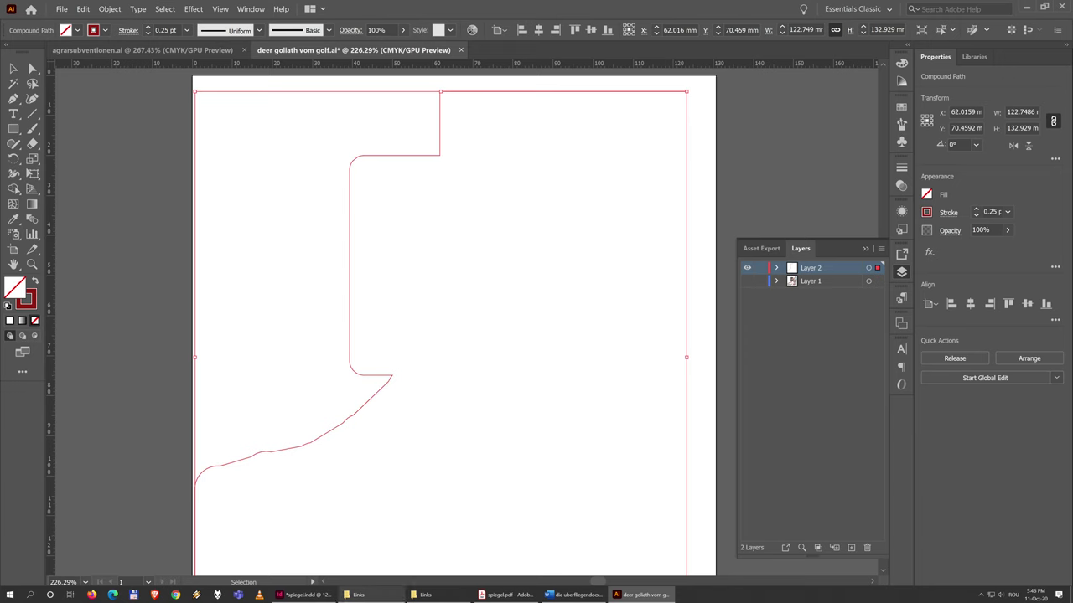
{"action": "left_click", "coordinate": [327, 594]}
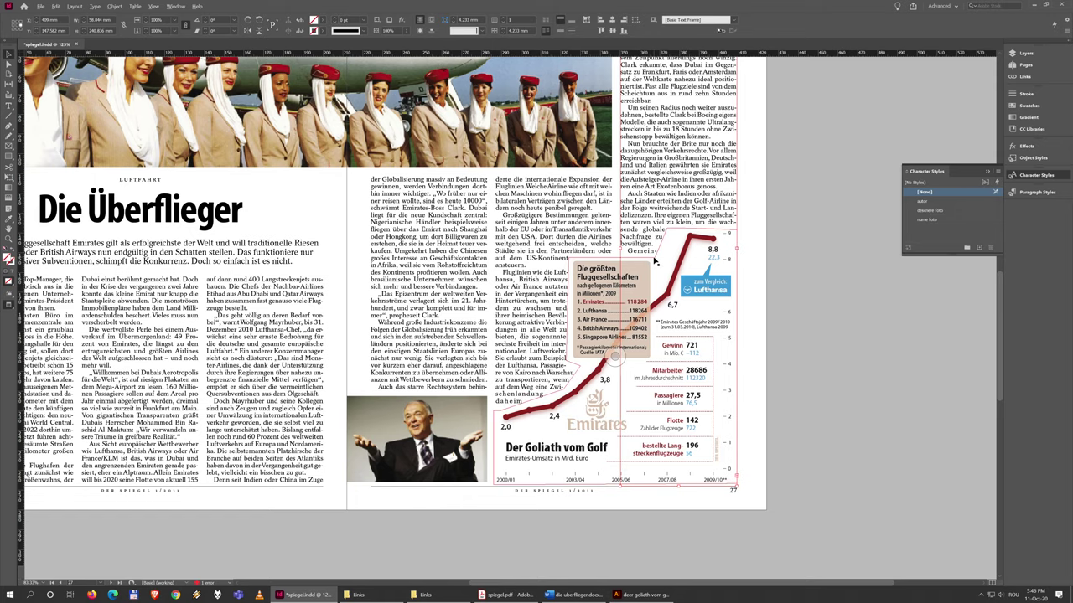
- Add an anchor point to the chart frame's upper edge and reshape the contour to block the narrow text lines left of the curve's peak
{"action": "left_click", "coordinate": [656, 262]}
{"action": "scroll", "coordinate": [656, 262], "scroll_direction": "up", "scroll_amount": 4}
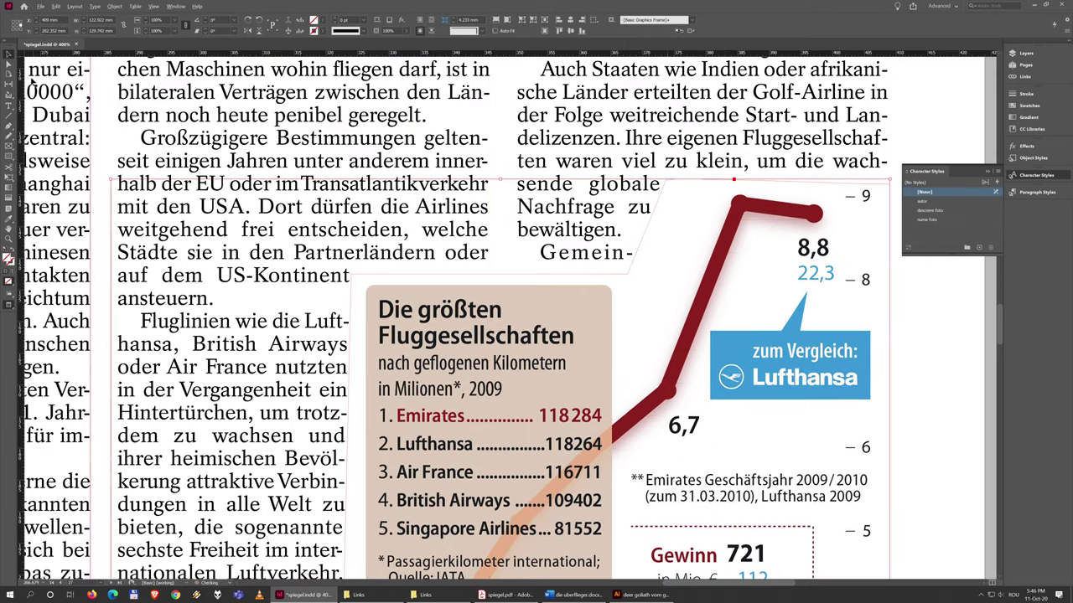
{"action": "left_click", "coordinate": [9, 63]}
{"action": "left_click", "coordinate": [575, 286]}
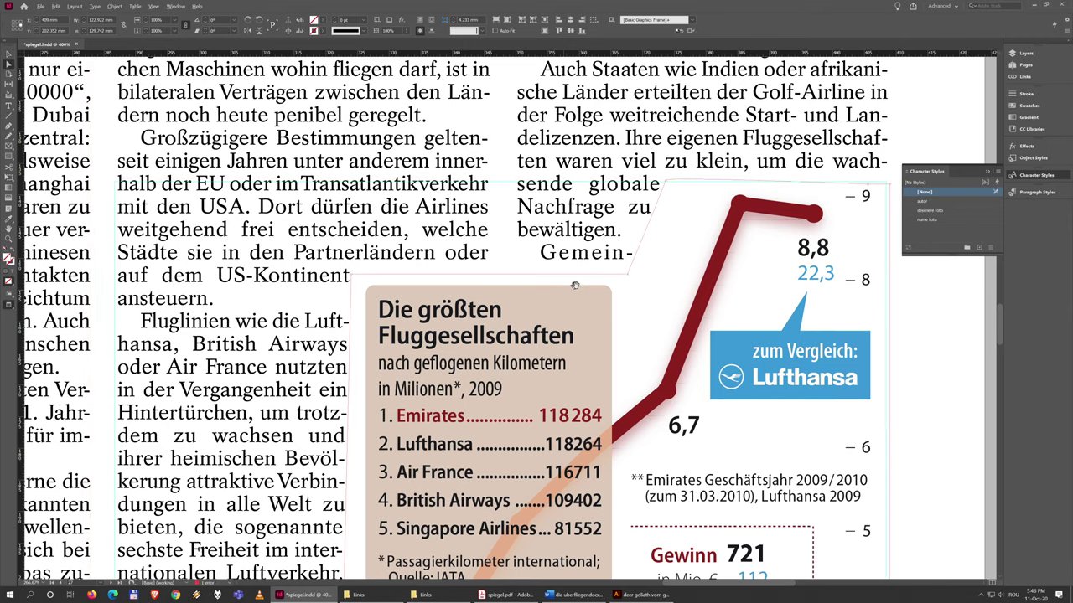
{"action": "left_click", "coordinate": [624, 275]}
{"action": "key", "text": "Escape"}
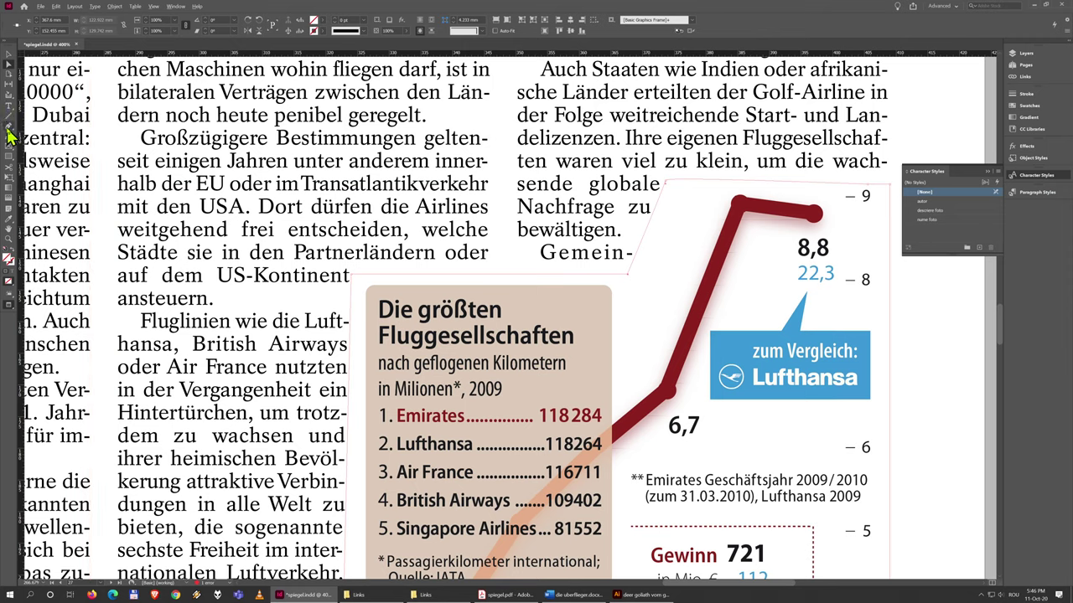
{"action": "left_click", "coordinate": [9, 127]}
{"action": "left_click", "coordinate": [521, 276]}
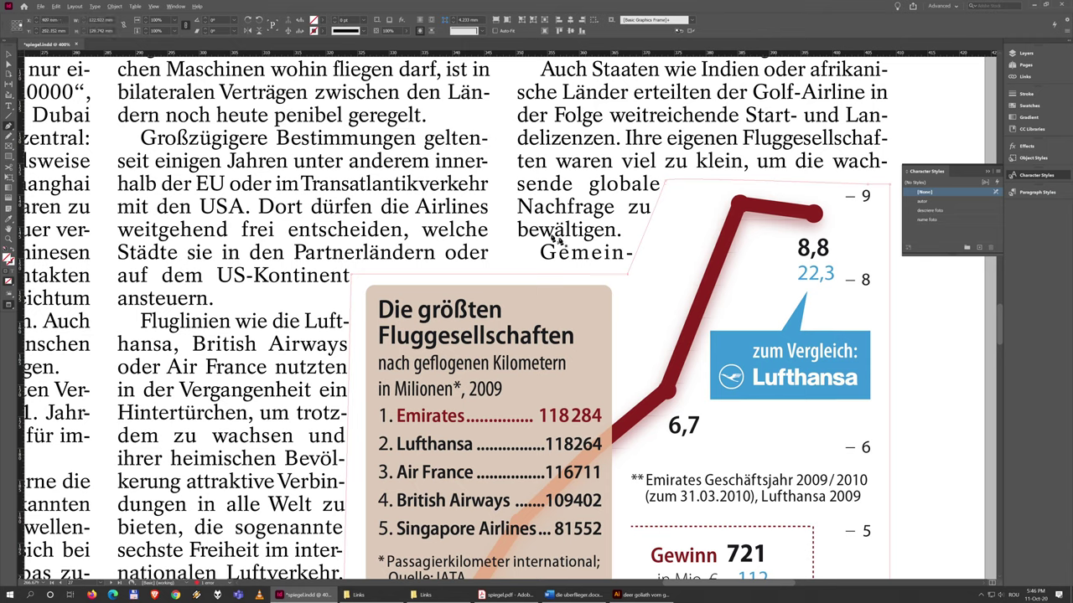
{"action": "left_click", "coordinate": [9, 64]}
{"action": "left_click_drag", "start_coordinate": [630, 278], "coordinate": [523, 181]}
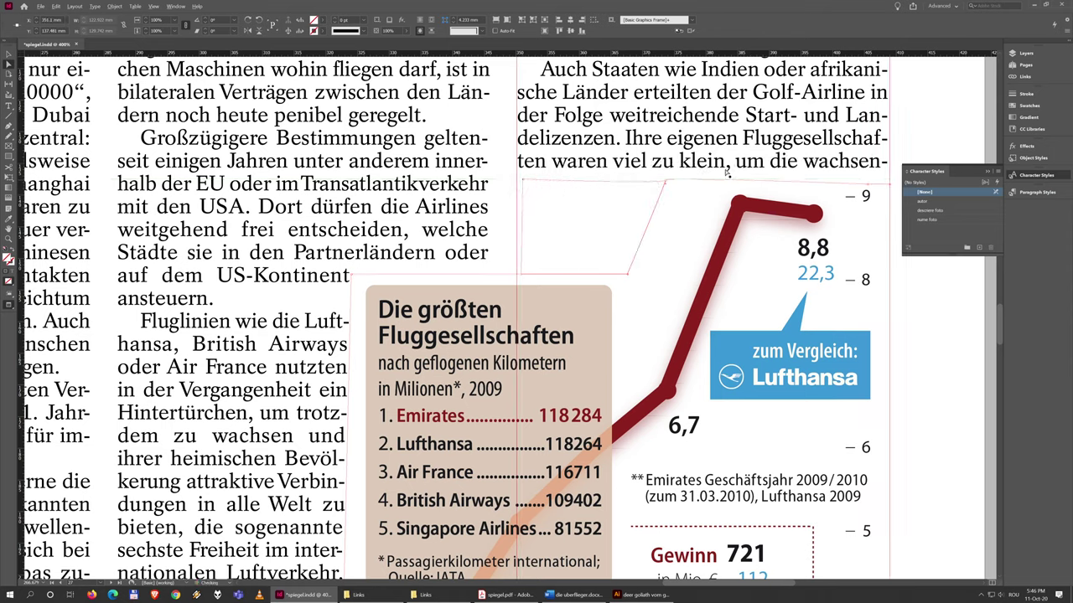
- Deselect the chart frame and examine the adjusted text wrap and the complete spread 26-27 in preview
{"action": "left_click", "coordinate": [8, 54]}
{"action": "scroll", "coordinate": [942, 141], "scroll_direction": "down", "scroll_amount": 4}
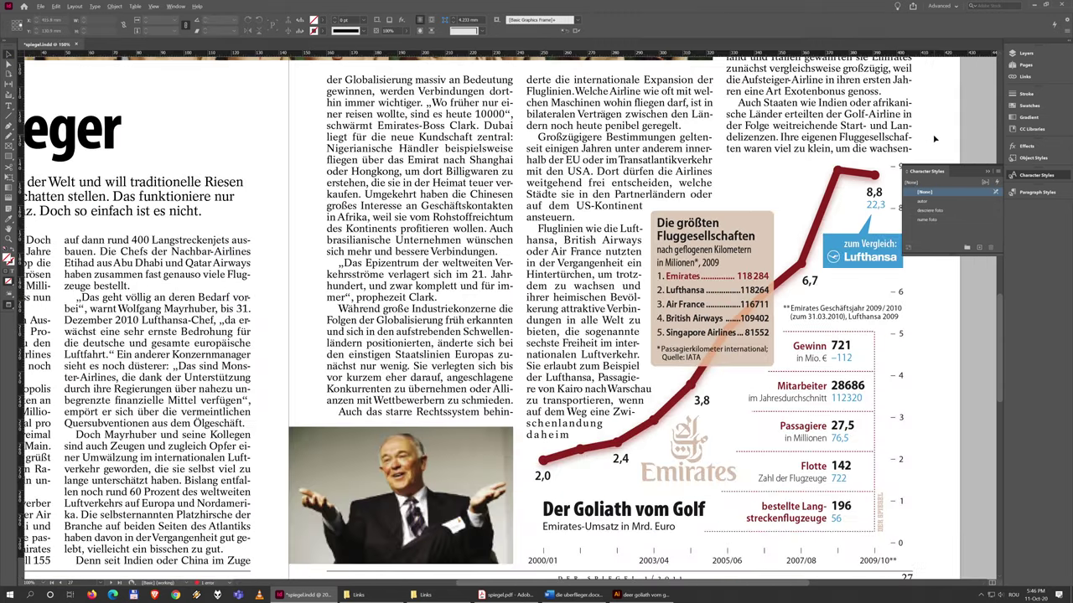
{"action": "left_click_drag", "start_coordinate": [943, 141], "coordinate": [791, 252]}
{"action": "scroll", "coordinate": [791, 253], "scroll_direction": "up", "scroll_amount": 1}
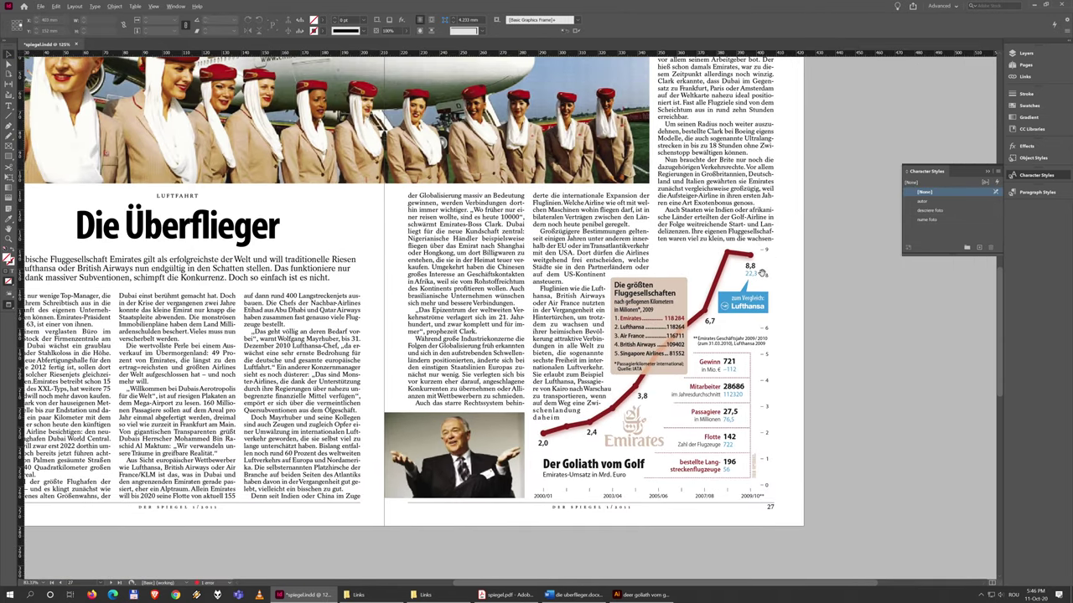
{"action": "scroll", "coordinate": [763, 277], "scroll_direction": "down", "scroll_amount": 1}
{"action": "left_click_drag", "start_coordinate": [602, 303], "coordinate": [757, 304]}
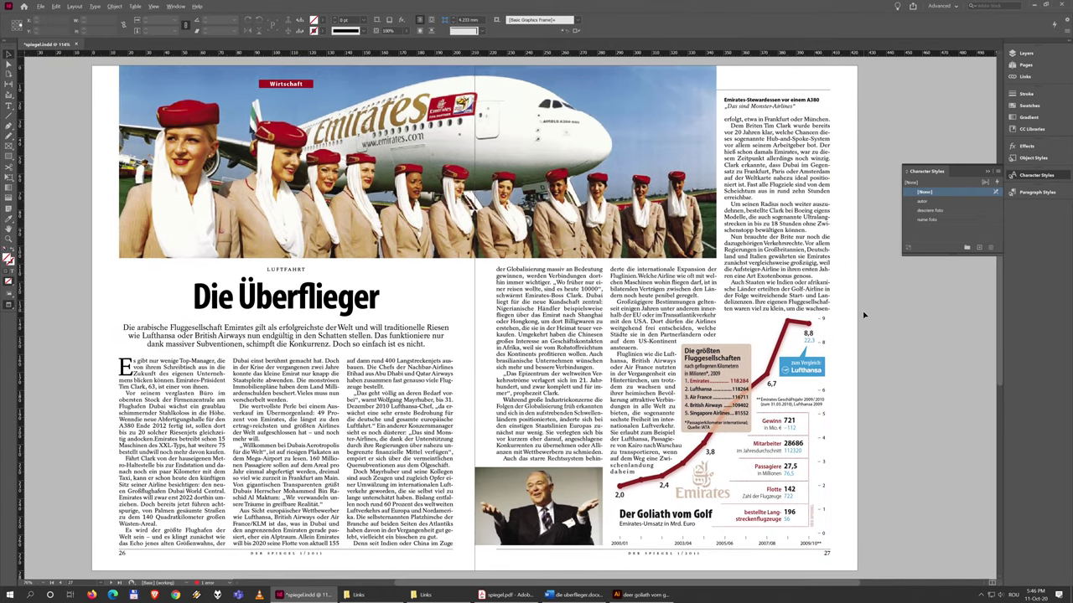
{"action": "key", "text": "w"}
{"action": "key", "text": "w"}
{"action": "scroll", "coordinate": [758, 371], "scroll_direction": "left", "scroll_amount": 1}
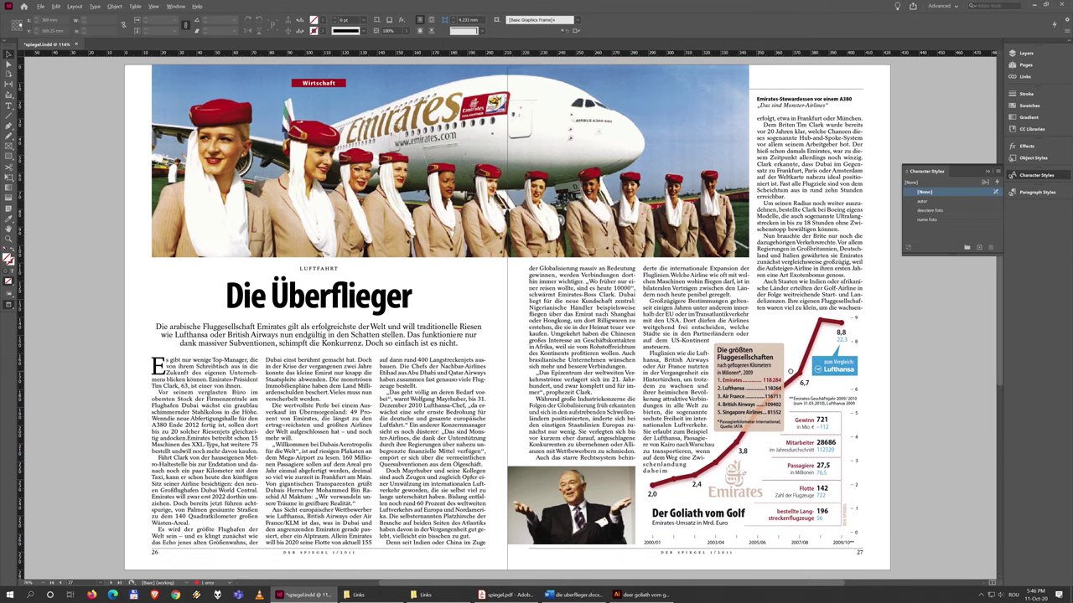
- Check the photo credits in spiegel.pdf, copy the photo 1 credit from die uberflieger.docx in Word, and return to InDesign
{"action": "left_click", "coordinate": [517, 596]}
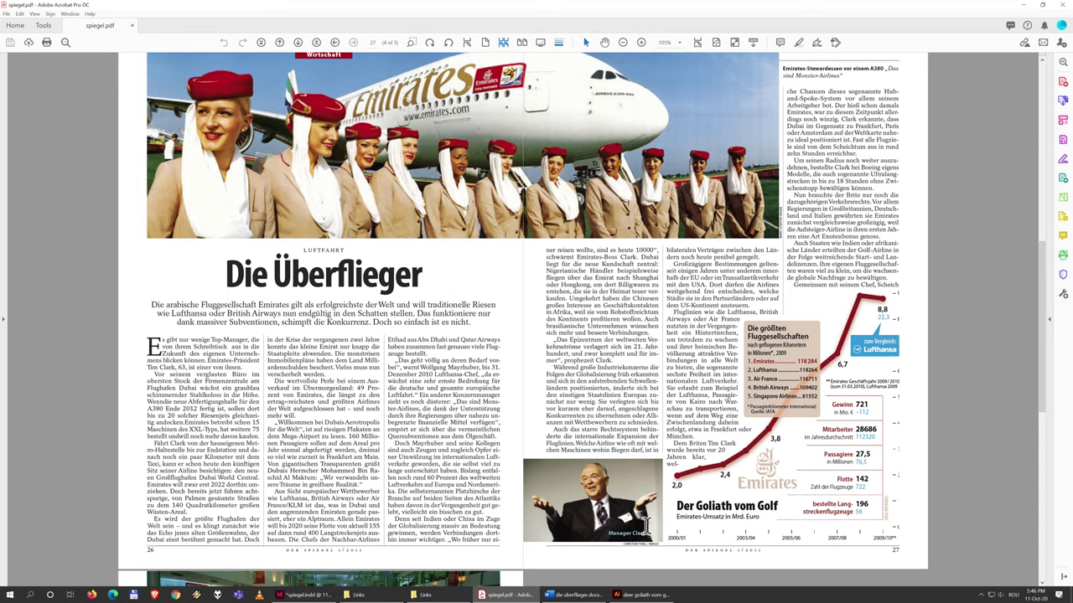
{"action": "left_click", "coordinate": [583, 594]}
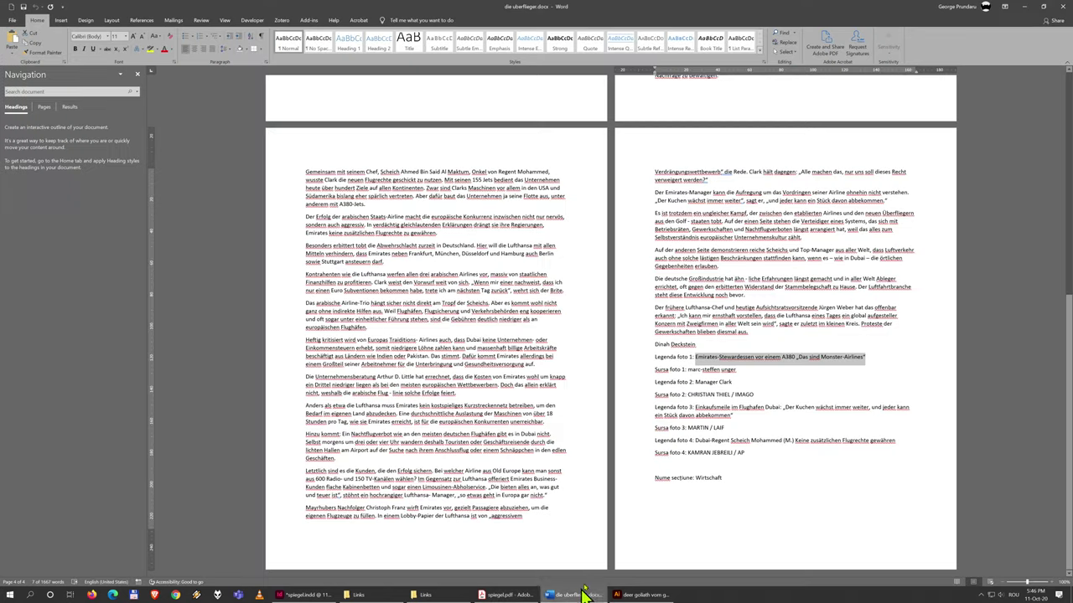
{"action": "left_click_drag", "start_coordinate": [688, 371], "coordinate": [737, 372]}
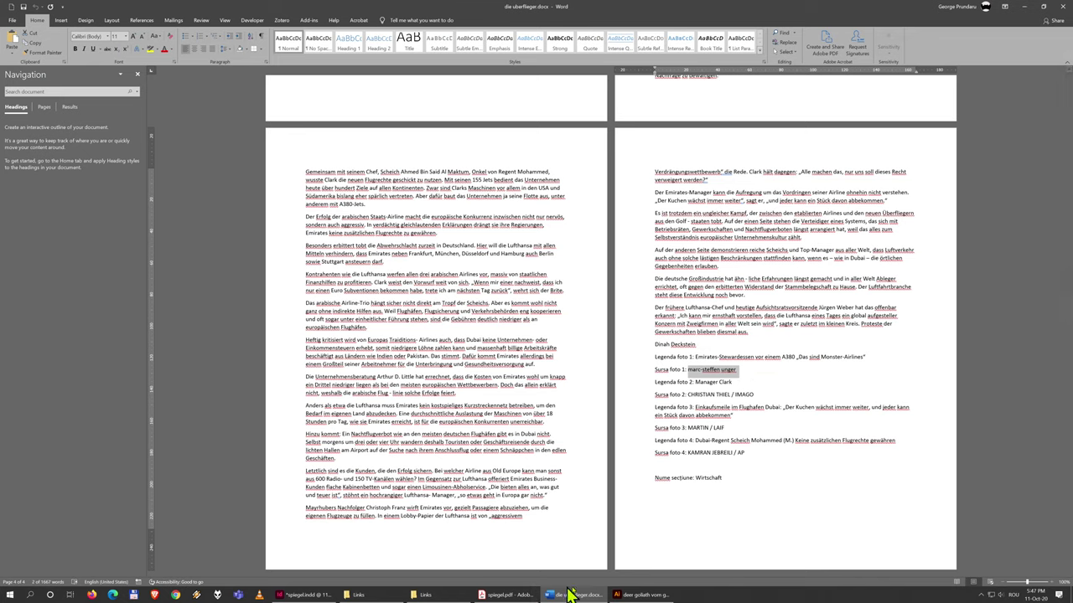
{"action": "left_click", "coordinate": [305, 595]}
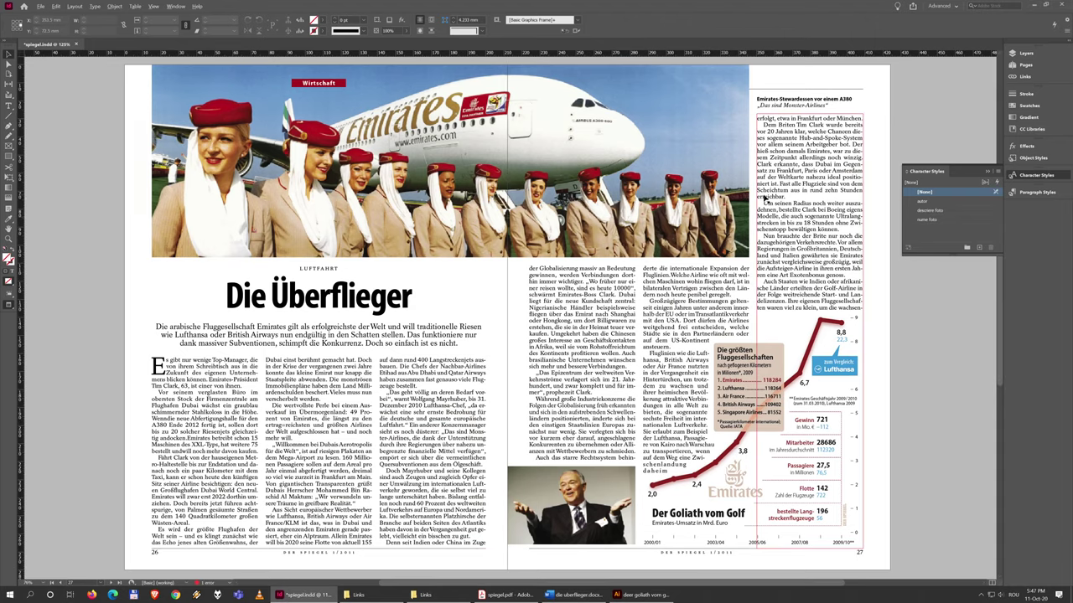
- Draw a vertical line about 105 mm long in the gutter between the first and second text columns on page 26
{"action": "scroll", "coordinate": [763, 199], "scroll_direction": "up", "scroll_amount": 3}
{"action": "left_click_drag", "start_coordinate": [763, 201], "coordinate": [611, 233]}
{"action": "scroll", "coordinate": [611, 252], "scroll_direction": "down", "scroll_amount": 3}
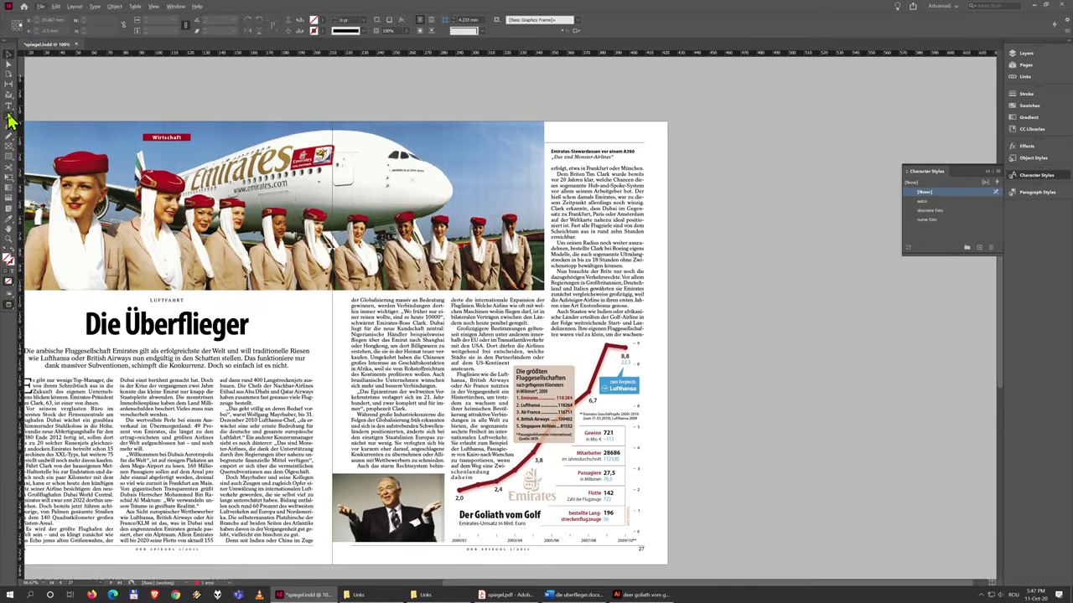
{"action": "left_click_drag", "start_coordinate": [90, 396], "coordinate": [366, 316]}
{"action": "key", "text": "w"}
{"action": "scroll", "coordinate": [367, 317], "scroll_direction": "up", "scroll_amount": 2}
{"action": "scroll", "coordinate": [369, 317], "scroll_direction": "up", "scroll_amount": 2}
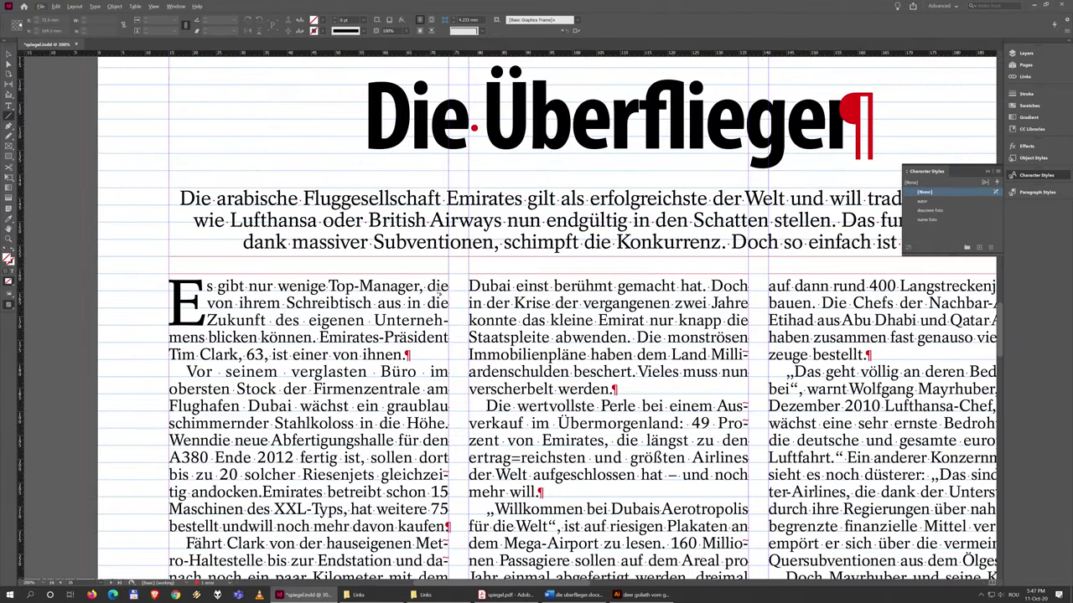
{"action": "scroll", "coordinate": [458, 469], "scroll_direction": "down", "scroll_amount": 5}
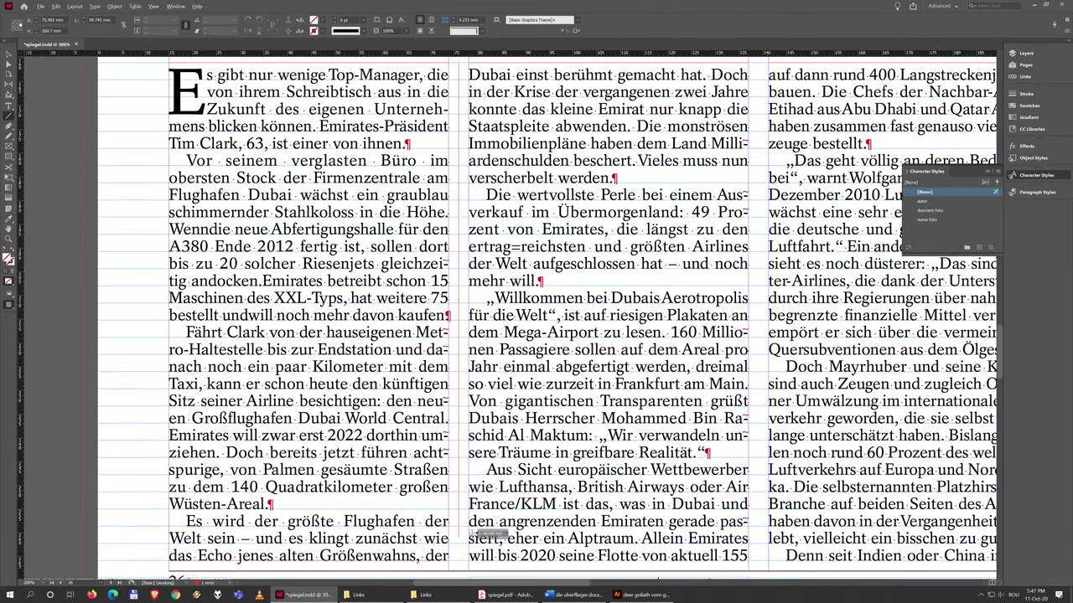
{"action": "left_click_drag", "start_coordinate": [464, 561], "coordinate": [463, 559]}
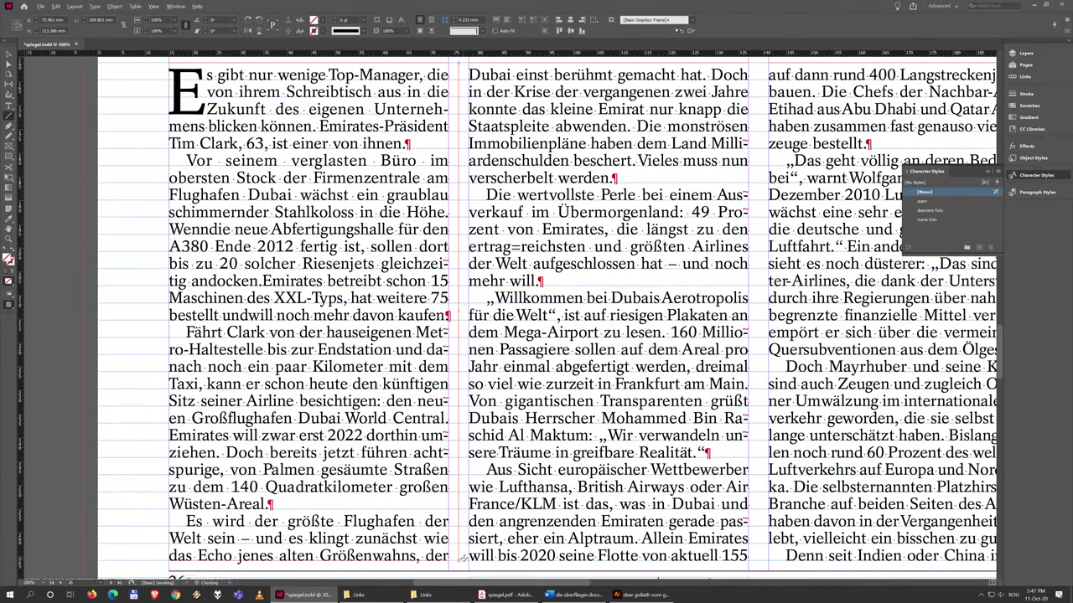
- Give the gutter line a 0.5 pt black stroke
{"action": "left_click", "coordinate": [371, 29]}
{"action": "left_click", "coordinate": [358, 50]}
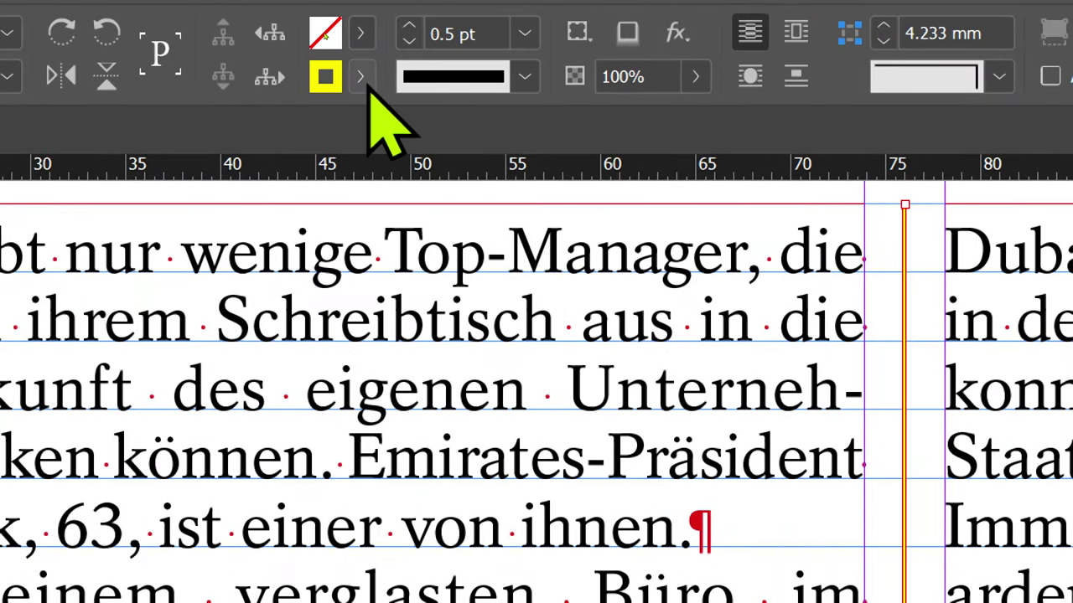
{"action": "left_click", "coordinate": [362, 77]}
{"action": "left_click", "coordinate": [167, 293]}
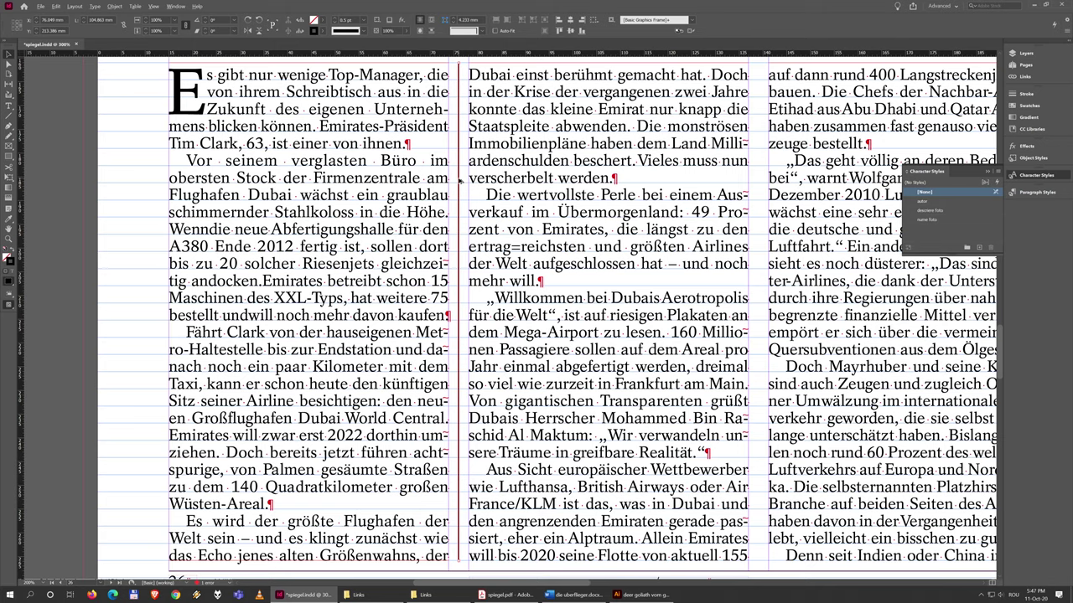
- Duplicate the vertical line into the gutter between the second and third text columns on page 26
{"action": "left_click_drag", "start_coordinate": [459, 180], "coordinate": [758, 201]}
{"action": "left_click_drag", "start_coordinate": [796, 240], "coordinate": [584, 255]}
{"action": "scroll", "coordinate": [604, 246], "scroll_direction": "down", "scroll_amount": 3}
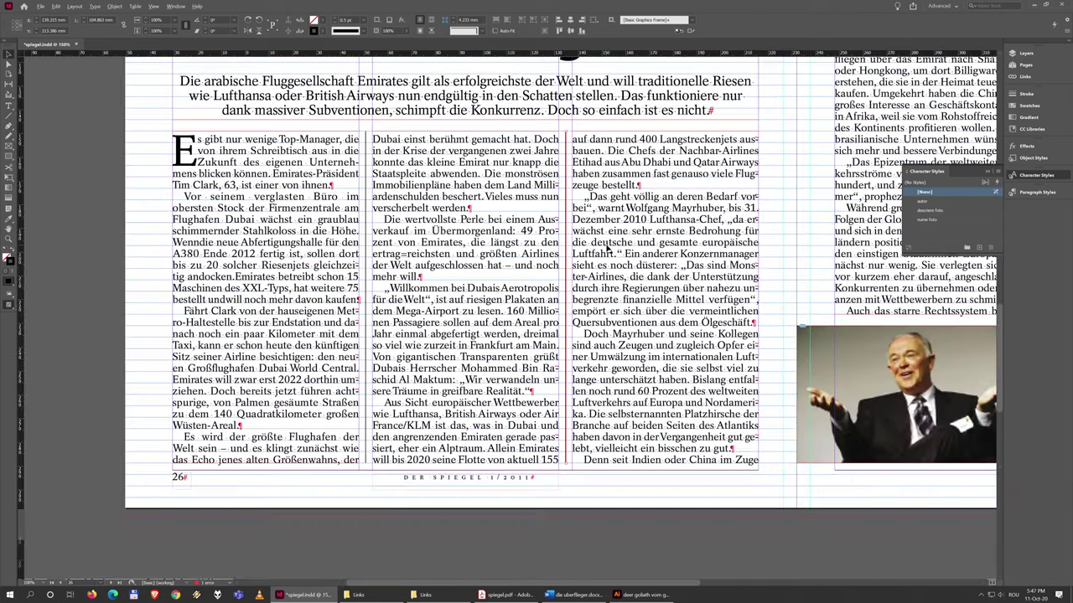
{"action": "left_click_drag", "start_coordinate": [649, 213], "coordinate": [521, 244]}
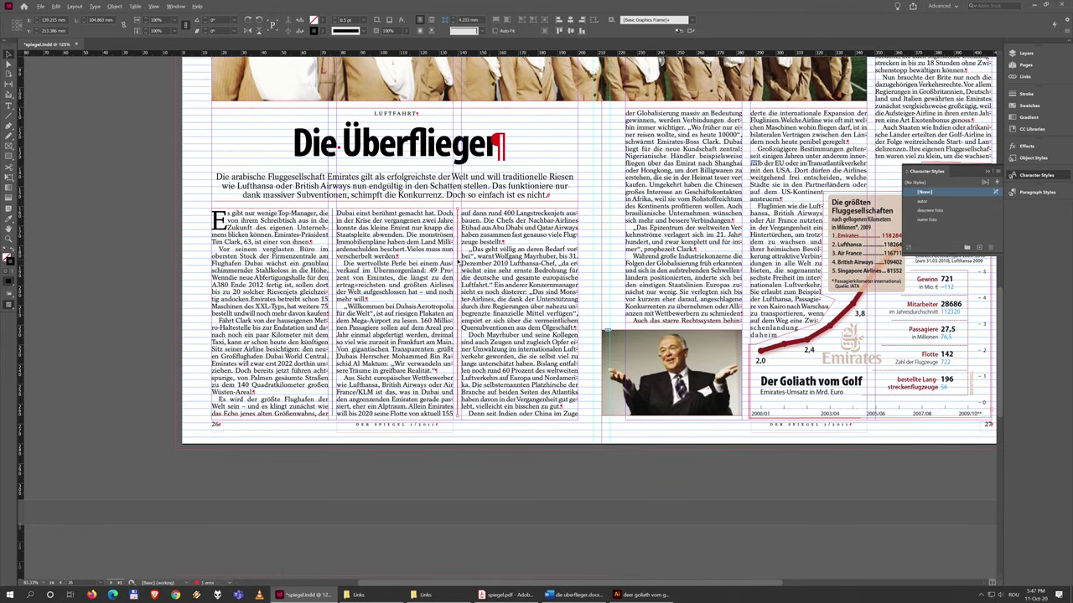
- Copy the line into both column gutters of page 27 and extend the copy beside the third column upward to about 155 mm
{"action": "left_click_drag", "start_coordinate": [458, 262], "coordinate": [746, 269]}
{"action": "left_click_drag", "start_coordinate": [745, 210], "coordinate": [746, 109]}
{"action": "left_click_drag", "start_coordinate": [778, 186], "coordinate": [634, 131]}
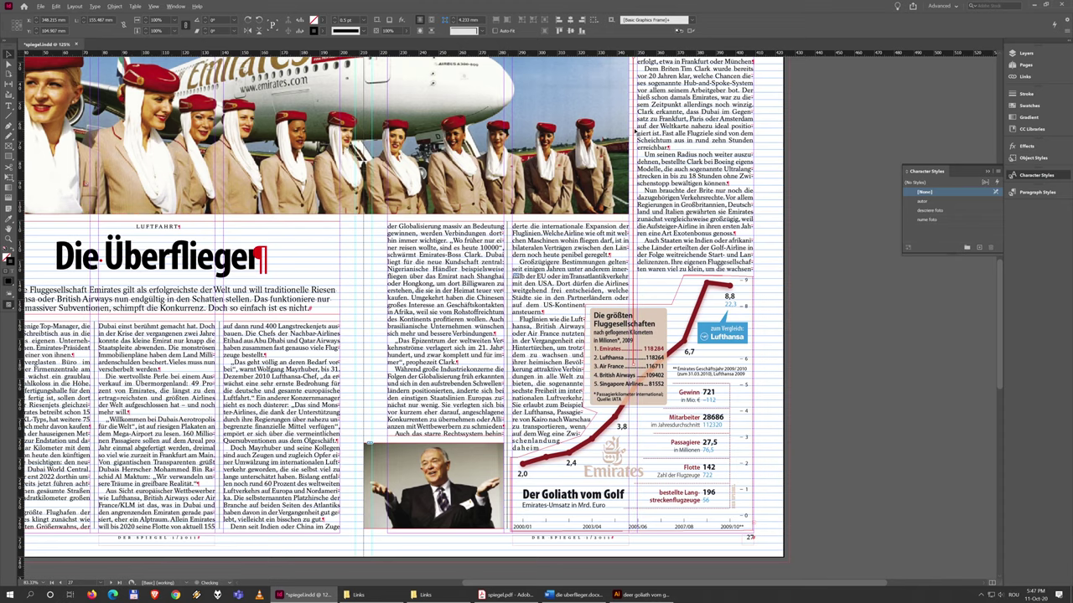
- Shorten the line beside page 27's third column to about 134 mm so it ends just above the chart's airline ranking box
{"action": "scroll", "coordinate": [632, 201], "scroll_direction": "up", "scroll_amount": 3}
{"action": "left_click_drag", "start_coordinate": [634, 249], "coordinate": [635, 233]}
{"action": "scroll", "coordinate": [662, 496], "scroll_direction": "up", "scroll_amount": 2}
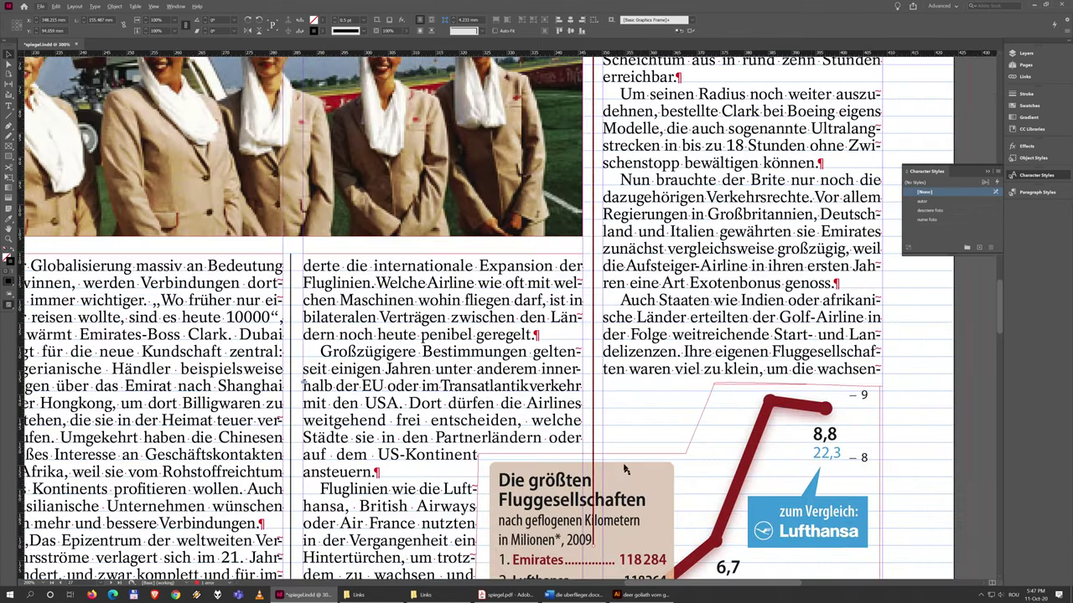
{"action": "left_click_drag", "start_coordinate": [593, 418], "coordinate": [593, 317]}
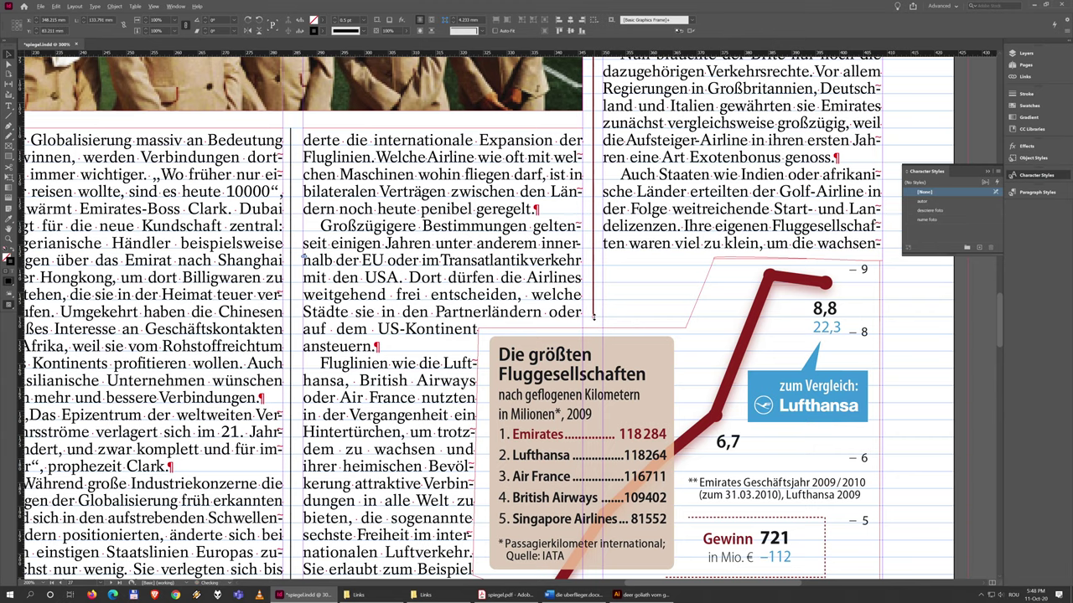
- Examine the column lines across spread 26-27 with and without preview, from the whole spread to close-up details
{"action": "key", "text": "ctrl+1"}
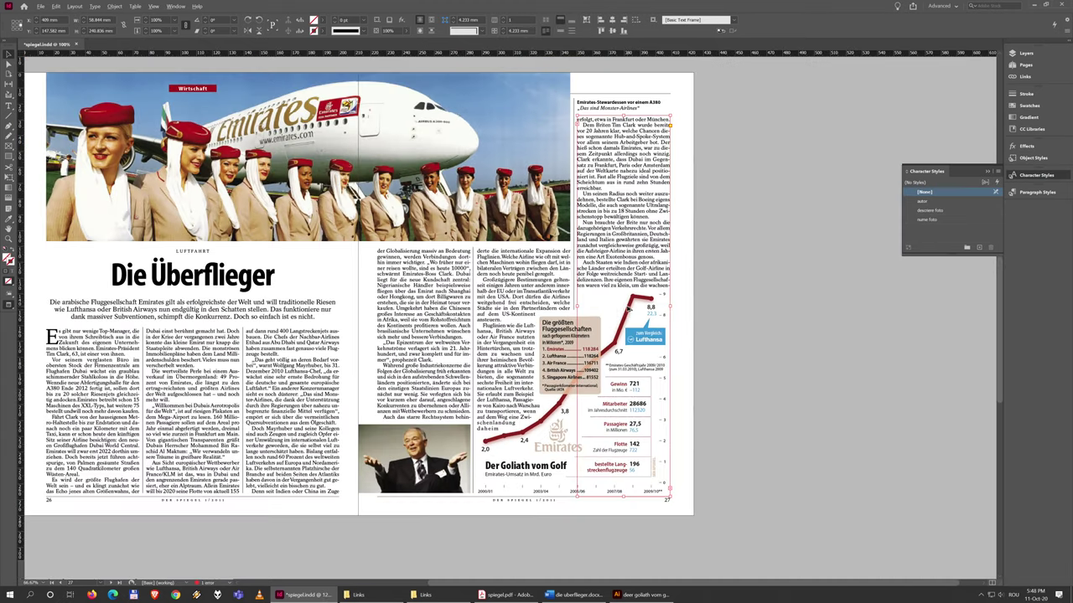
{"action": "left_click_drag", "start_coordinate": [578, 305], "coordinate": [709, 241]}
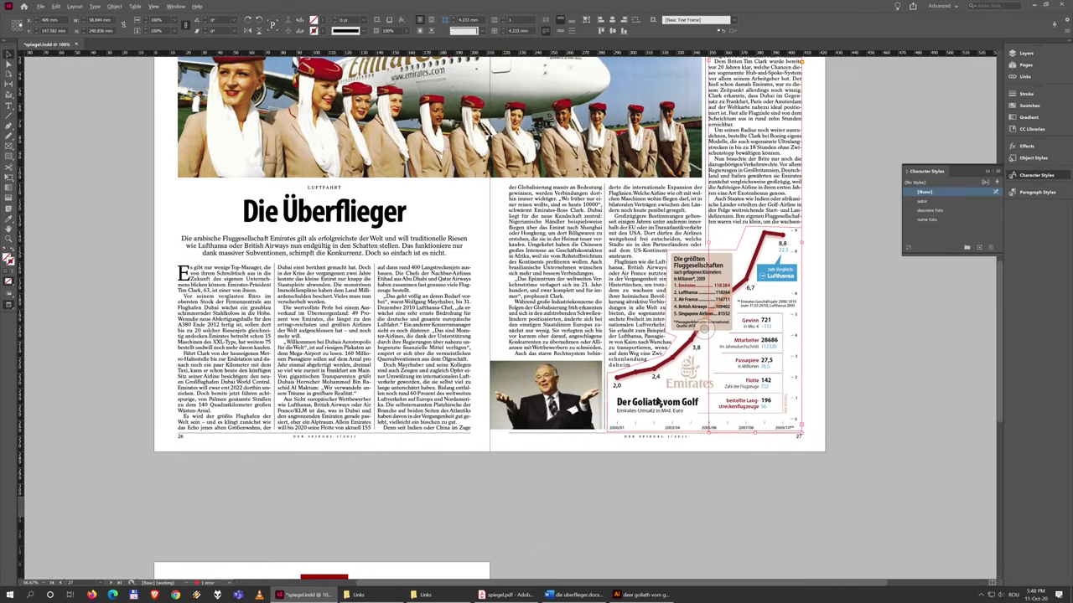
{"action": "left_click", "coordinate": [590, 453]}
{"action": "key", "text": "w"}
{"action": "key", "text": "w"}
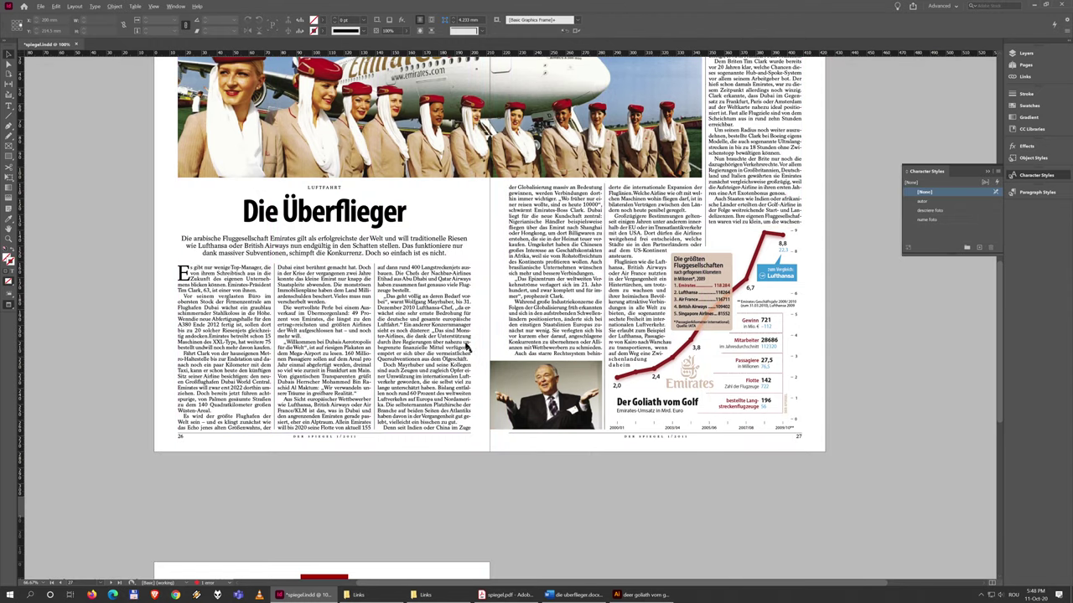
{"action": "scroll", "coordinate": [347, 288], "scroll_direction": "up", "scroll_amount": 5}
{"action": "key", "text": "w"}
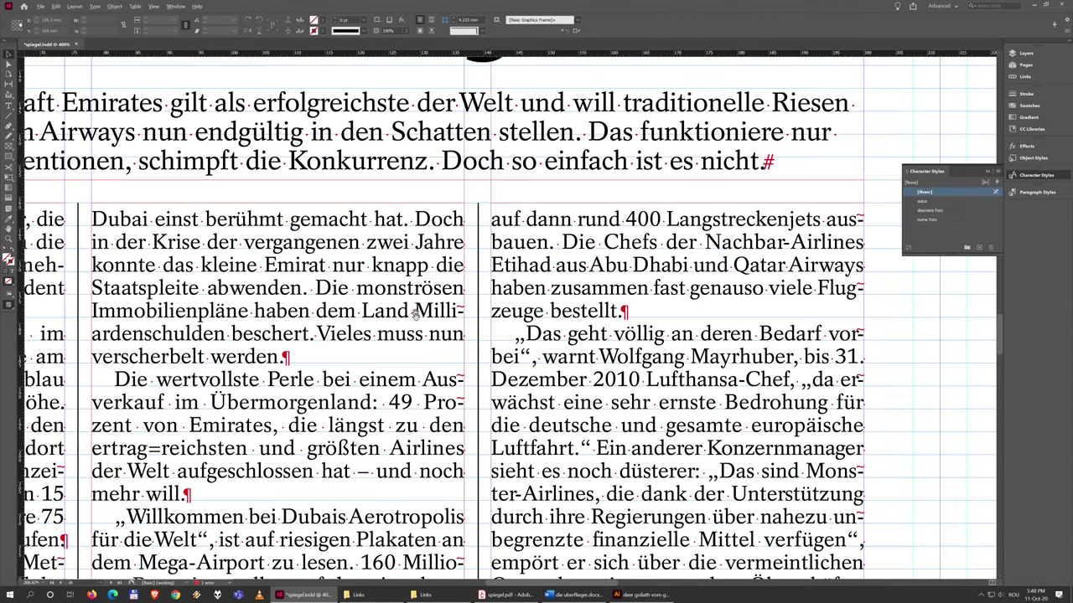
{"action": "key", "text": "ctrl+minus"}
{"action": "key", "text": "ctrl+minus"}
{"action": "key", "text": "ctrl+minus"}
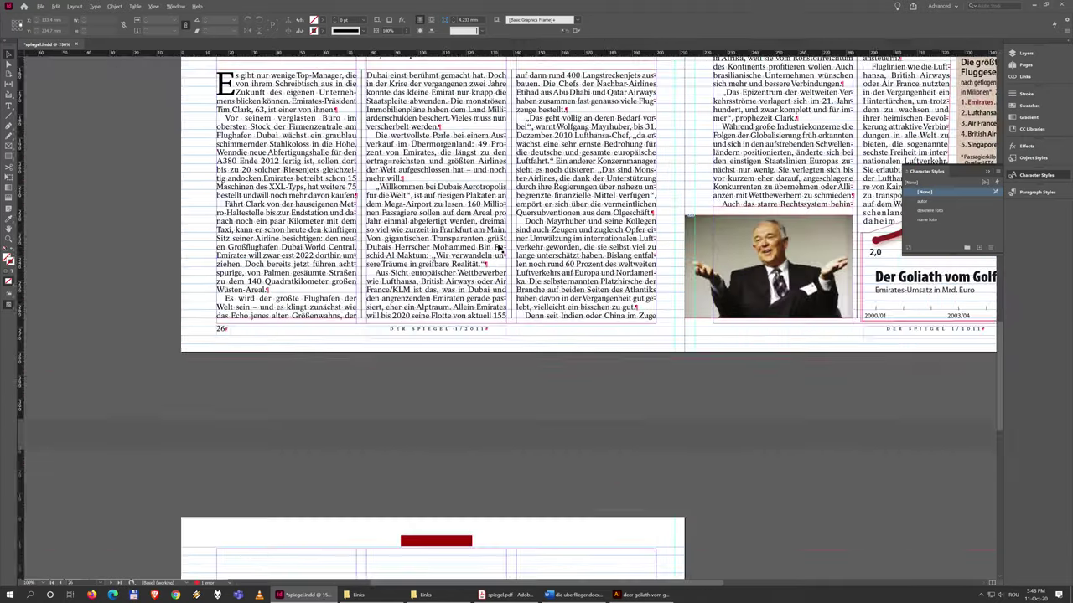
{"action": "scroll", "coordinate": [499, 249], "scroll_direction": "down", "scroll_amount": 1}
{"action": "left_click_drag", "start_coordinate": [775, 77], "coordinate": [581, 437]}
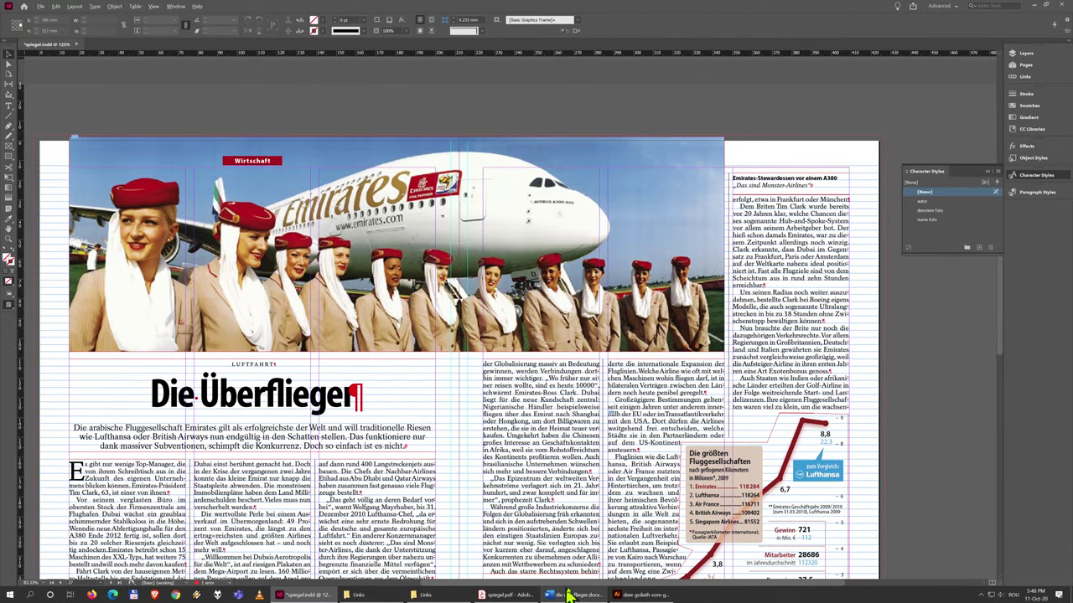
- Get the photo 1 credit from die uberflieger.docx in Word, paste it into InDesign, and place its frame over the main photo's sky
{"action": "left_click", "coordinate": [568, 595]}
{"action": "left_click_drag", "start_coordinate": [688, 370], "coordinate": [634, 330]}
{"action": "key", "text": "alt+Tab"}
{"action": "scroll", "coordinate": [645, 398], "scroll_direction": "up", "scroll_amount": 5}
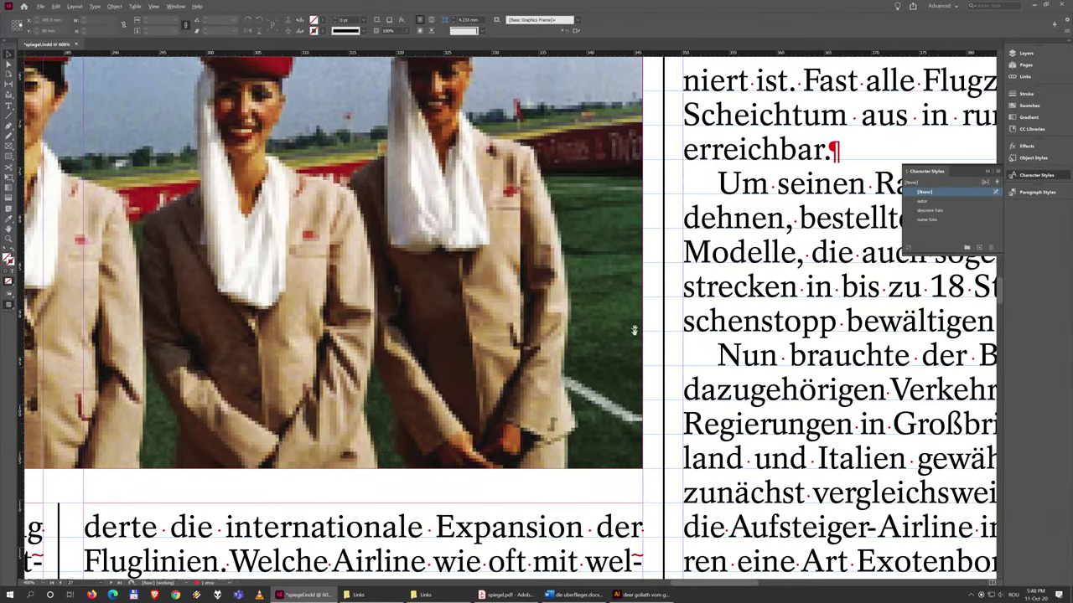
{"action": "key", "text": "ctrl+v"}
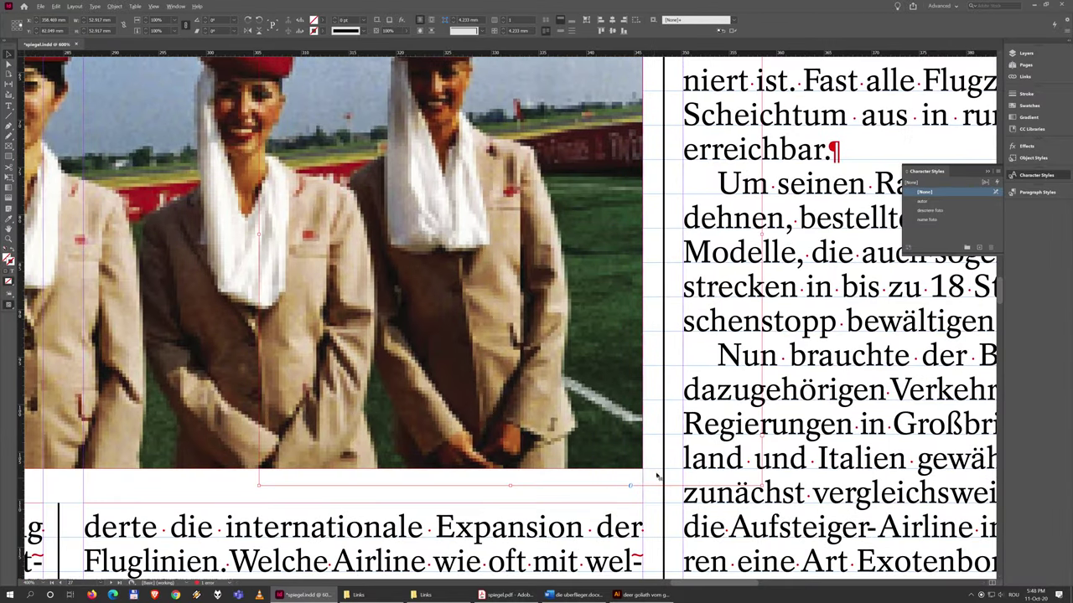
{"action": "scroll", "coordinate": [637, 416], "scroll_direction": "down", "scroll_amount": 4}
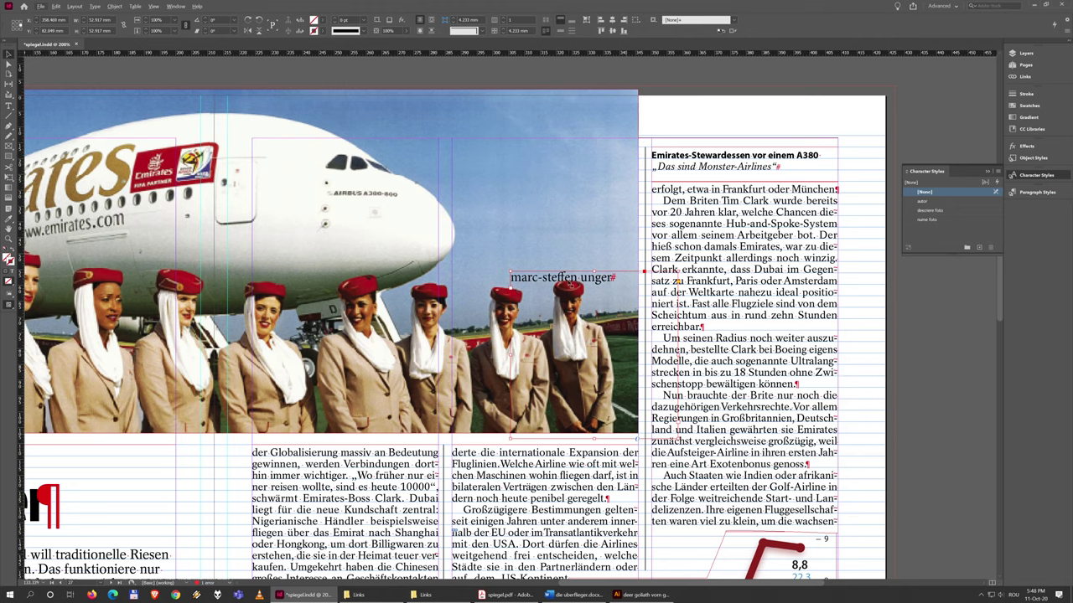
{"action": "left_click_drag", "start_coordinate": [565, 285], "coordinate": [434, 201]}
- Apply the fotograf paragraph style to the photo 1 credit and align the text left
{"action": "double_click", "coordinate": [547, 195]}
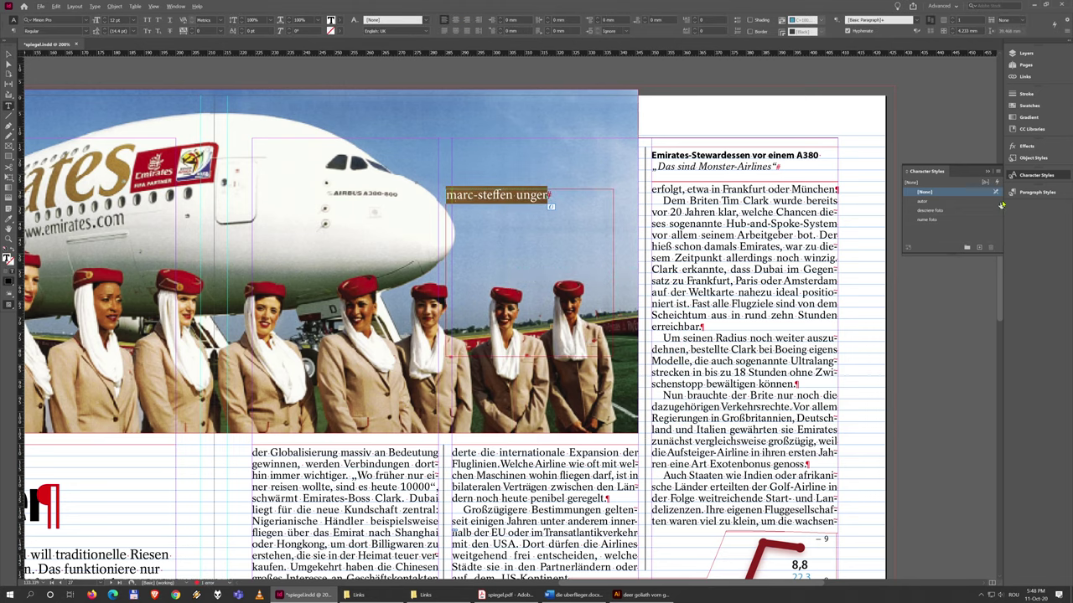
{"action": "left_click", "coordinate": [1029, 195]}
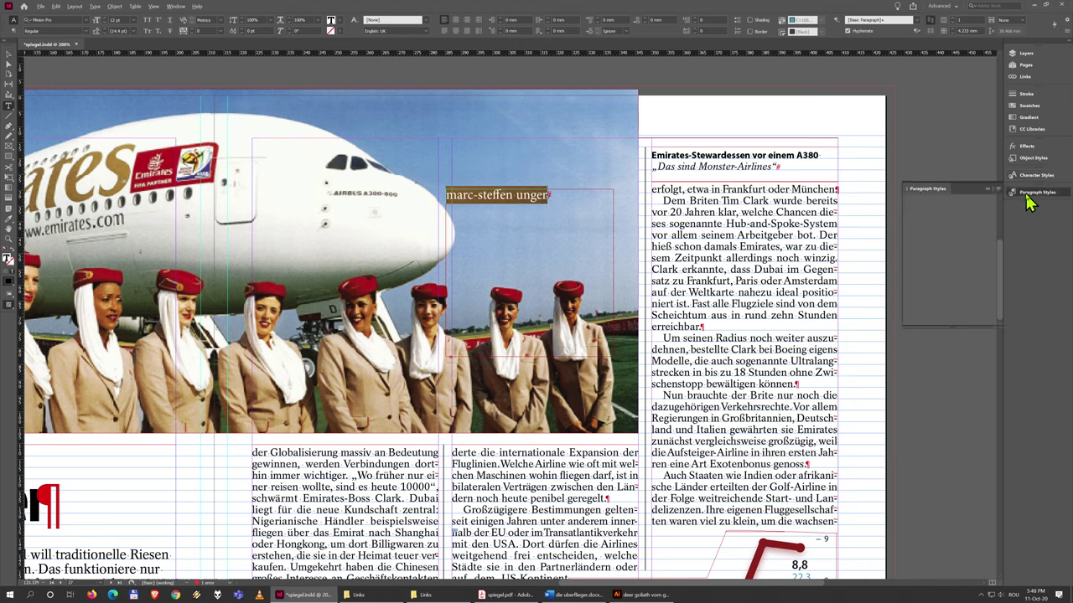
{"action": "left_click", "coordinate": [925, 273]}
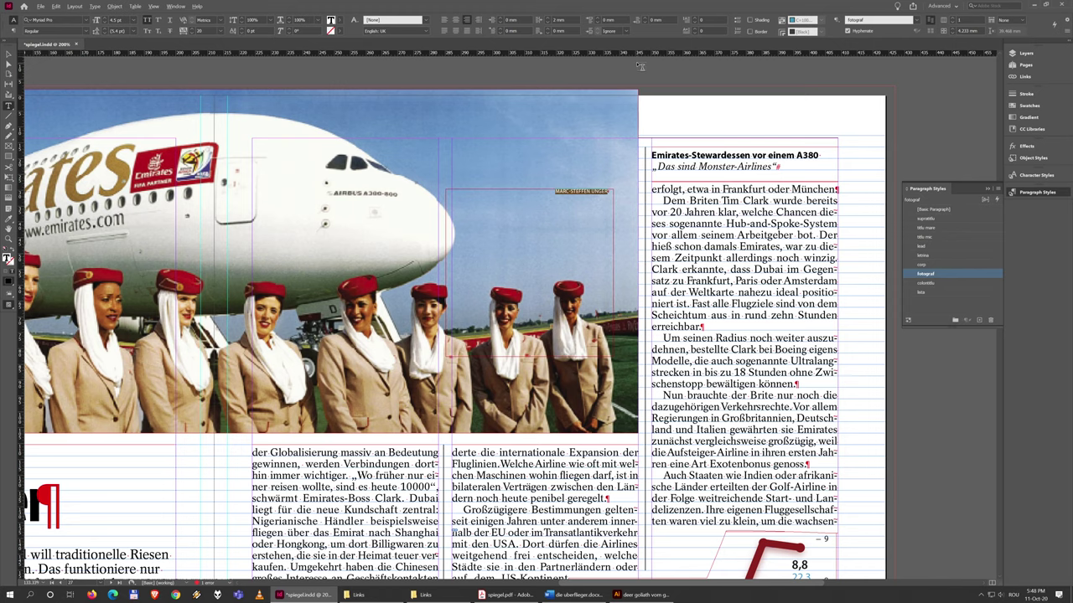
{"action": "left_click", "coordinate": [443, 19]}
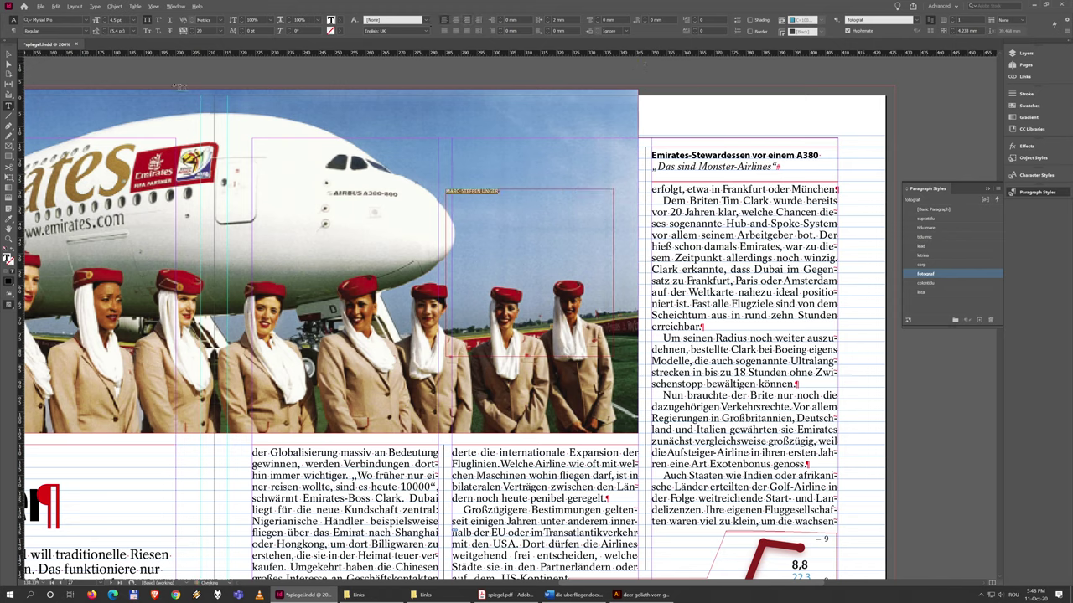
- Shrink the credit frame to a thin strip, rotate it 90°, and place it against the main photo's lower right corner
{"action": "left_click", "coordinate": [8, 55]}
{"action": "left_click_drag", "start_coordinate": [531, 357], "coordinate": [530, 195]}
{"action": "left_click_drag", "start_coordinate": [443, 198], "coordinate": [647, 379]}
{"action": "scroll", "coordinate": [646, 399], "scroll_direction": "up", "scroll_amount": 3}
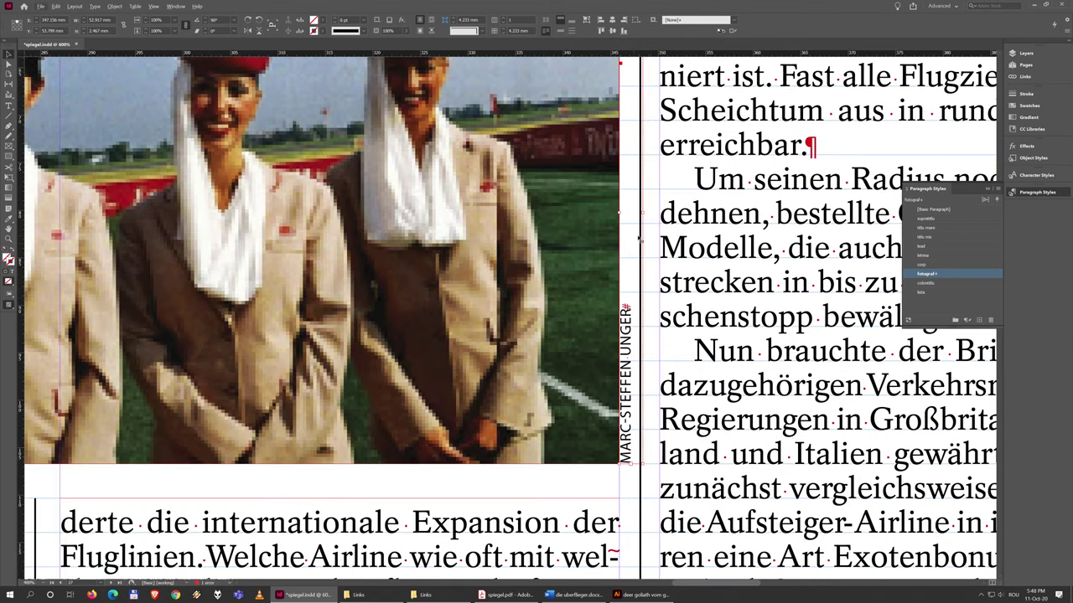
- Widen the rotated credit frame to the column line, center the text across it, and compare it with spiegel.pdf in Acrobat
{"action": "left_click_drag", "start_coordinate": [641, 213], "coordinate": [640, 214]}
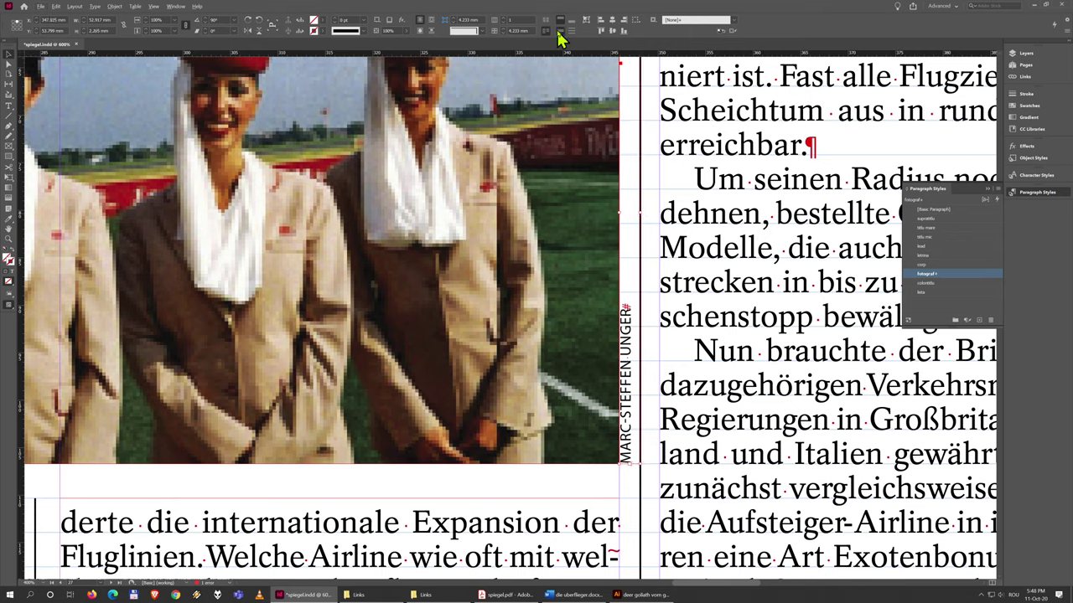
{"action": "left_click", "coordinate": [500, 595]}
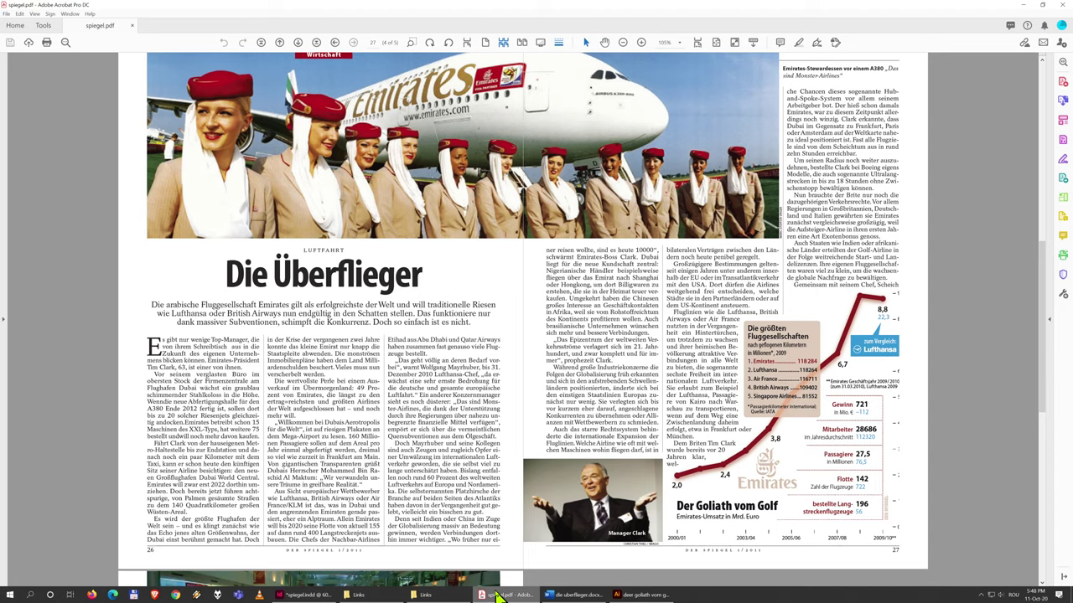
{"action": "left_click", "coordinate": [501, 595]}
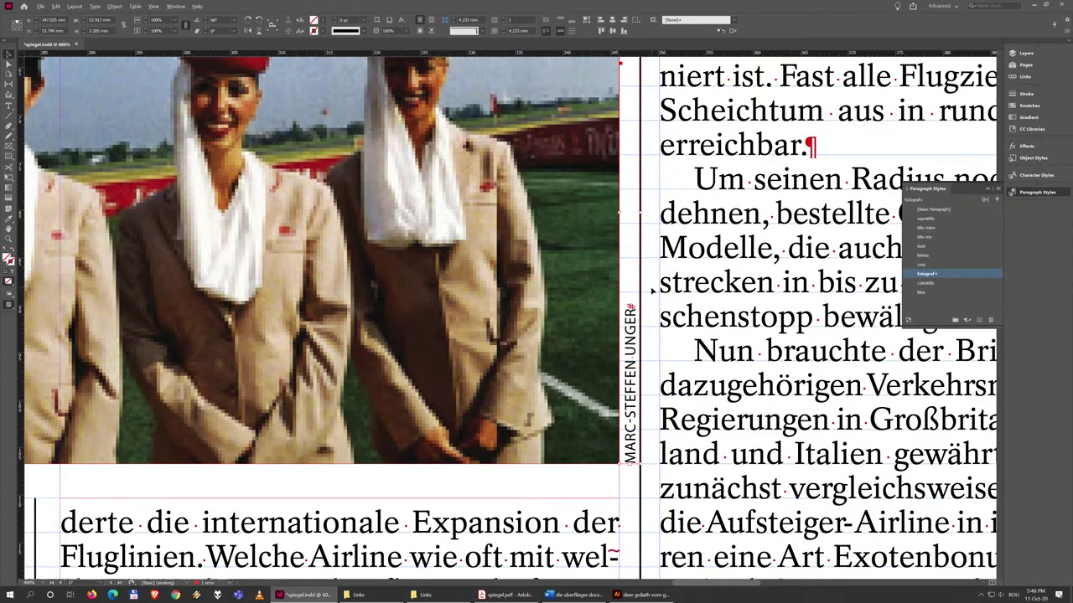
- Preview the page from the finished credit down to the manager photo, and check the photo 2 credit's placement in spiegel.pdf in Acrobat
{"action": "key", "text": "ctrl+alt+i"}
{"action": "scroll", "coordinate": [678, 369], "scroll_direction": "down", "scroll_amount": 2}
{"action": "left_click_drag", "start_coordinate": [679, 381], "coordinate": [664, 144]}
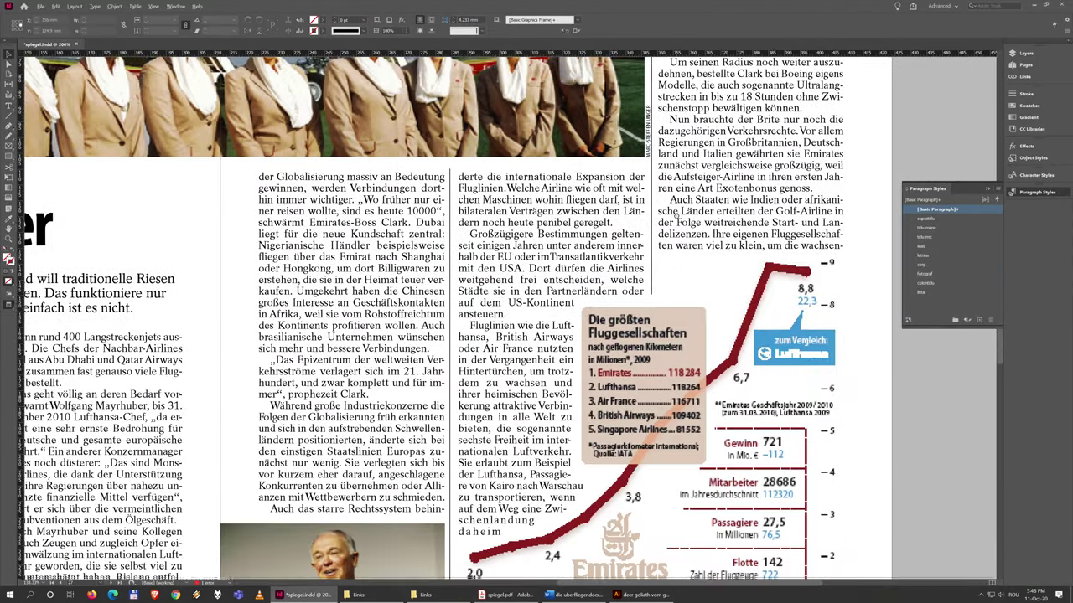
{"action": "left_click_drag", "start_coordinate": [503, 503], "coordinate": [570, 285]}
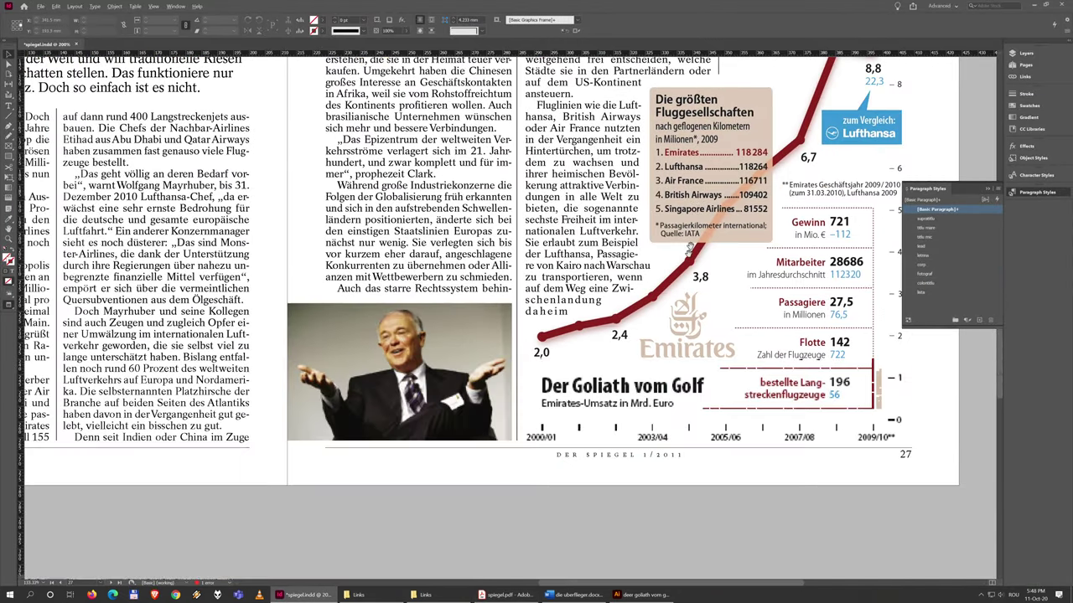
{"action": "left_click", "coordinate": [501, 595]}
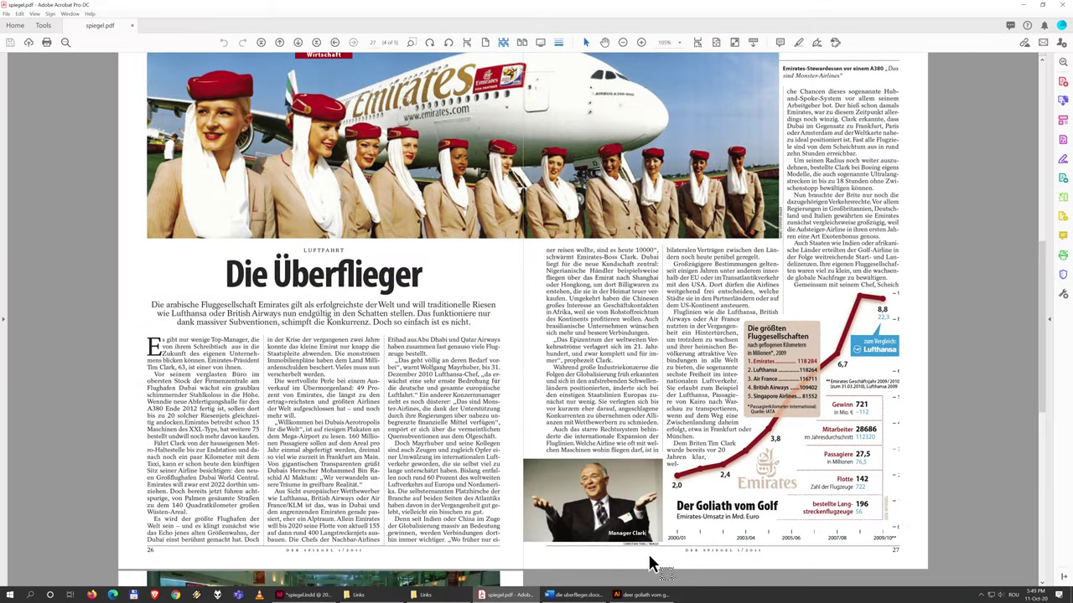
{"action": "scroll", "coordinate": [649, 563], "scroll_direction": "up", "scroll_amount": 1}
{"action": "scroll", "coordinate": [641, 530], "scroll_direction": "down", "scroll_amount": 1}
{"action": "key", "text": "alt"}
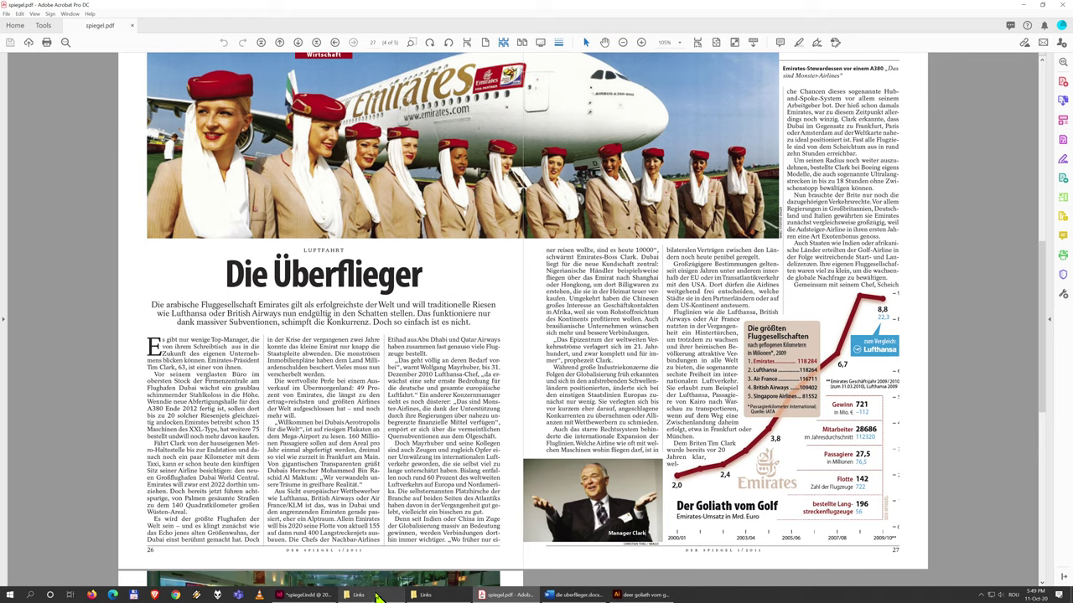
- Copy the photo 2 credit from die uberflieger.docx in Word and return to InDesign at the manager photo's lower edge
{"action": "left_click", "coordinate": [587, 595]}
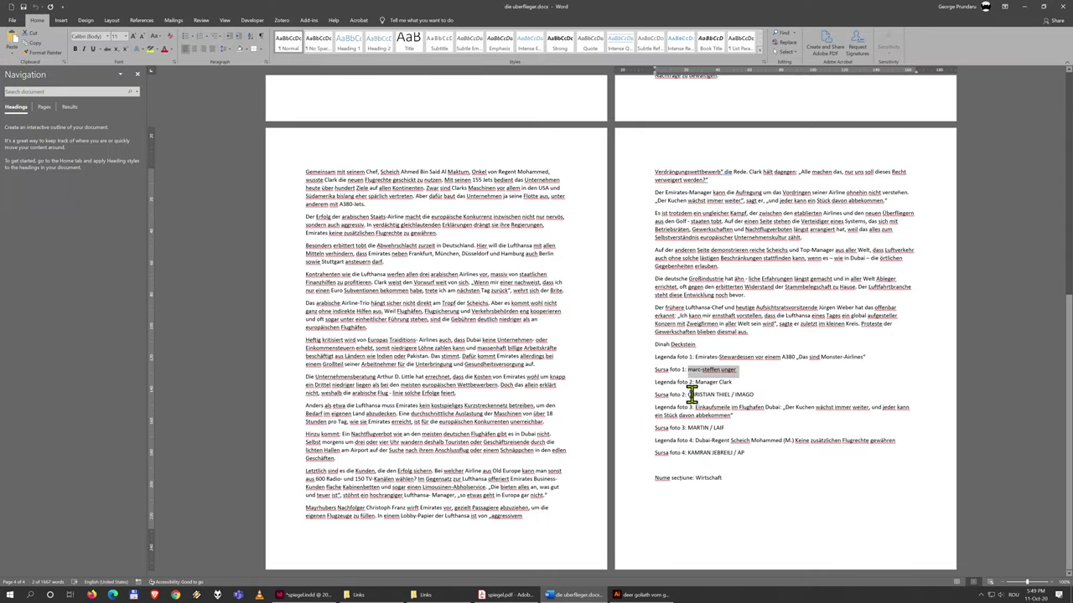
{"action": "left_click_drag", "start_coordinate": [689, 394], "coordinate": [752, 393]}
{"action": "key", "text": "ctrl+c"}
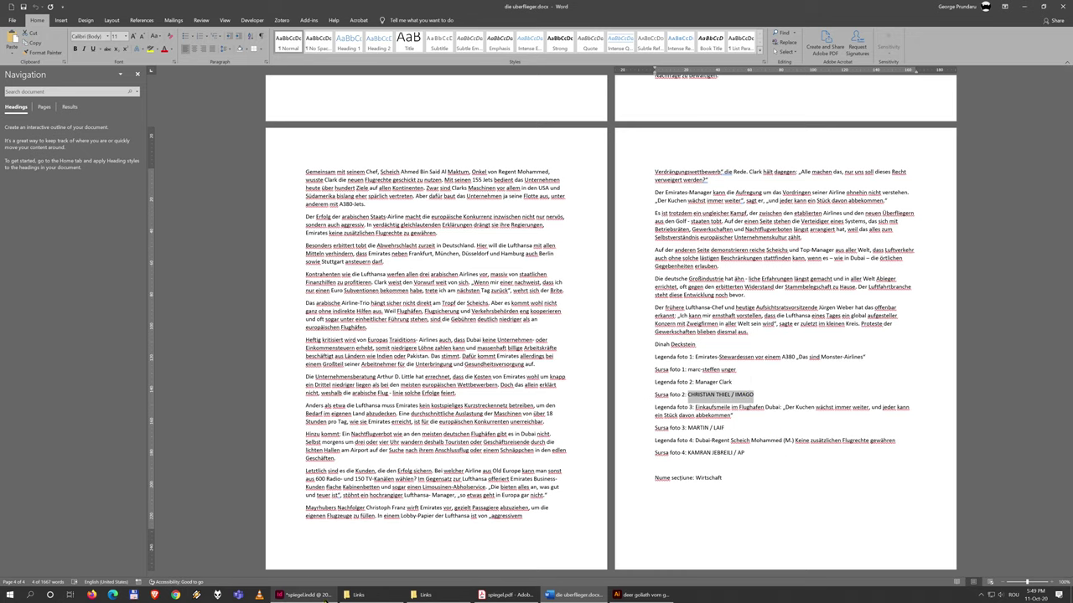
{"action": "left_click", "coordinate": [310, 595]}
{"action": "scroll", "coordinate": [600, 461], "scroll_direction": "up", "scroll_amount": 3}
{"action": "left_click_drag", "start_coordinate": [316, 438], "coordinate": [549, 444]}
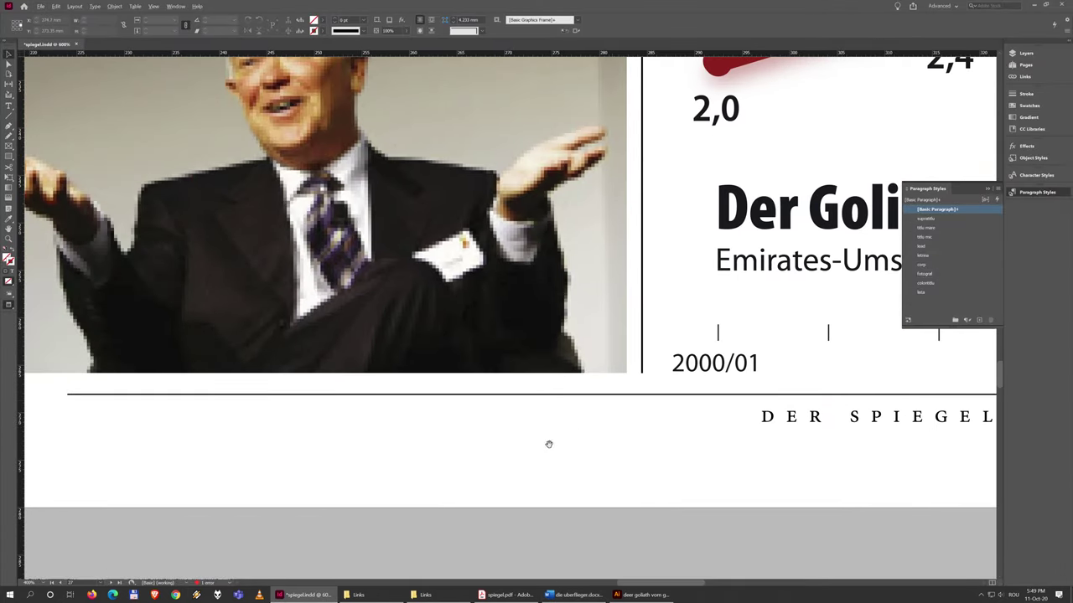
- Paste the photo 2 credit near the manager photo's lower edge and apply the fotograf paragraph style to all its text
{"action": "key", "text": "ctrl+v"}
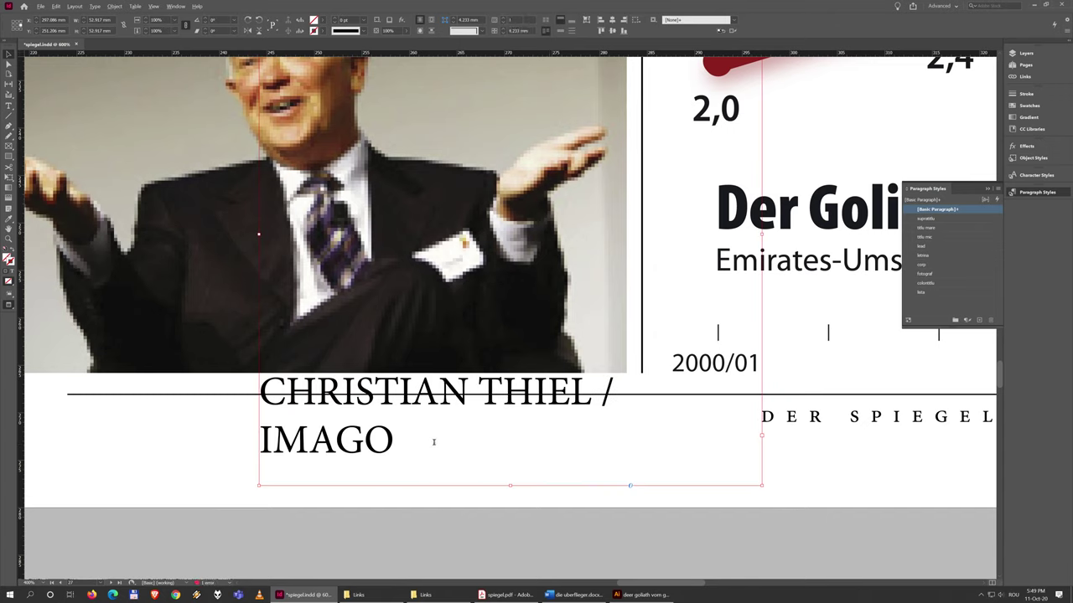
{"action": "double_click", "coordinate": [391, 440]}
{"action": "key", "text": "ctrl+a"}
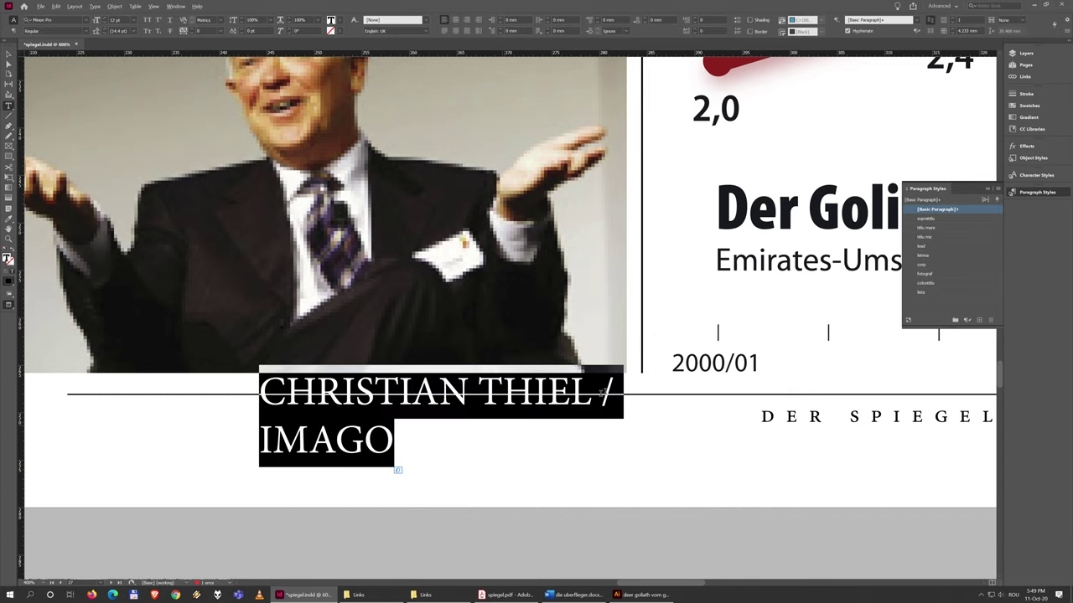
{"action": "left_click", "coordinate": [927, 274]}
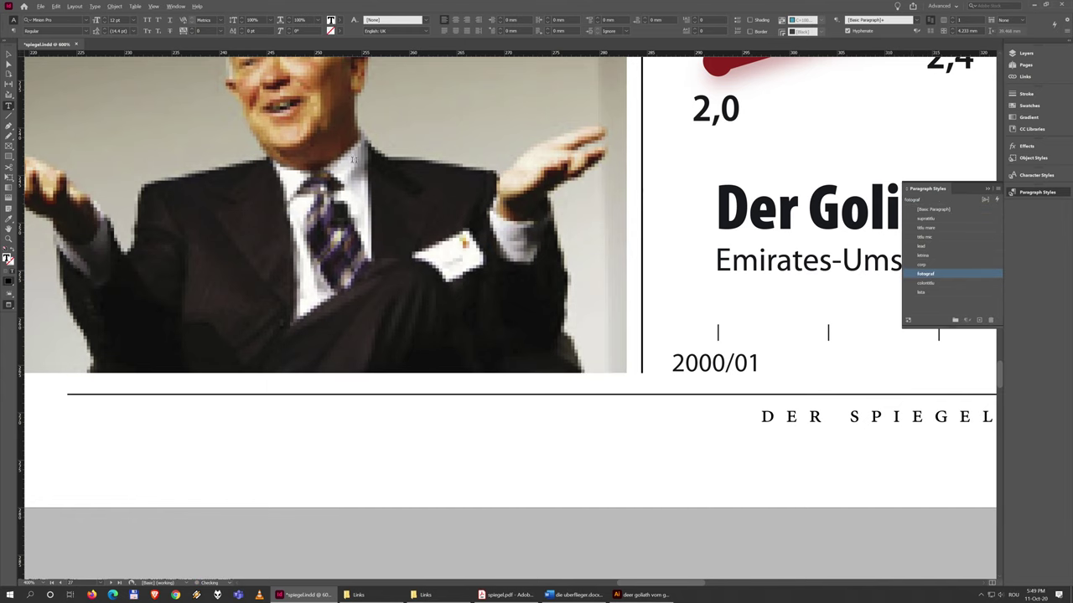
- Shrink the credit frame to about 2.9 mm high and place it directly beneath the manager photo, flush with its right edge
{"action": "left_click", "coordinate": [12, 57]}
{"action": "key", "text": "ctrl+2"}
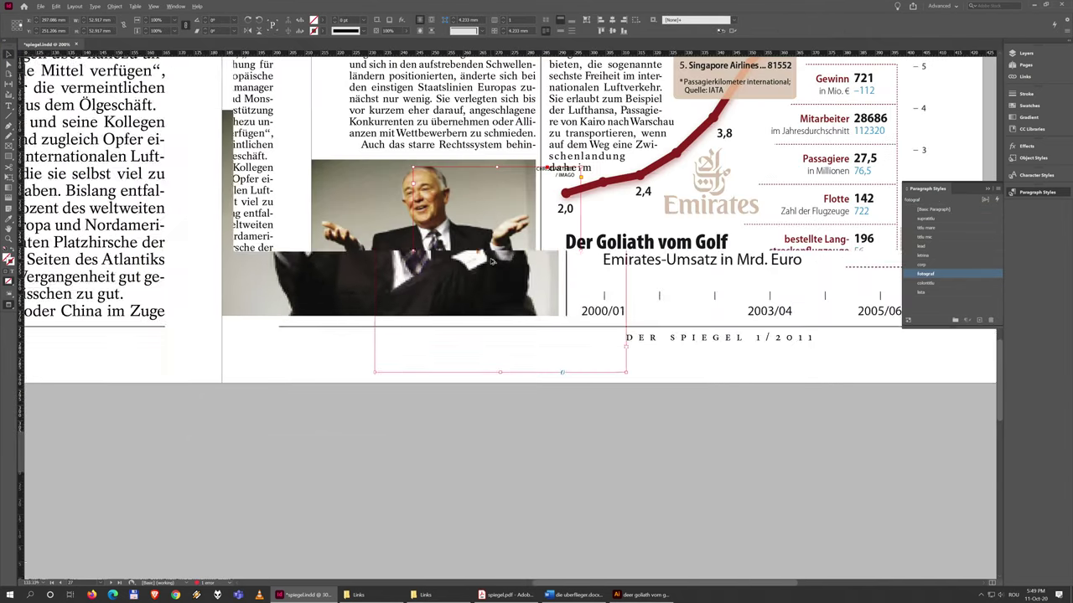
{"action": "left_click_drag", "start_coordinate": [520, 320], "coordinate": [477, 417]}
{"action": "left_click_drag", "start_coordinate": [450, 470], "coordinate": [450, 310]}
{"action": "scroll", "coordinate": [518, 313], "scroll_direction": "up", "scroll_amount": 3}
{"action": "scroll", "coordinate": [519, 312], "scroll_direction": "up", "scroll_amount": 1}
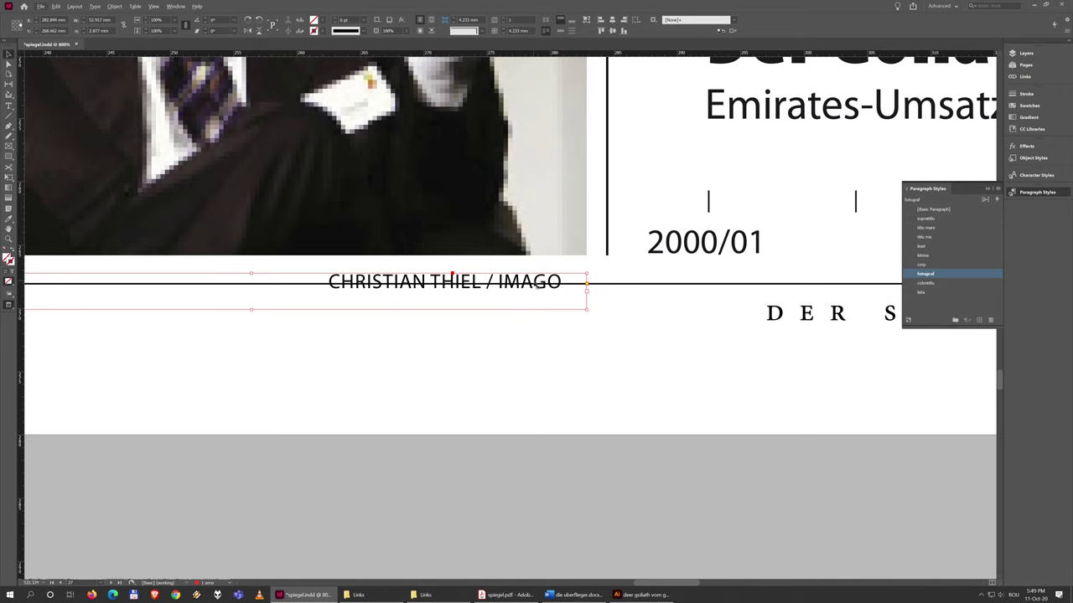
{"action": "left_click_drag", "start_coordinate": [534, 285], "coordinate": [534, 267]}
- Shorten the credit frame to end at the footer line, center its text vertically, and preview the result
{"action": "key", "text": "w"}
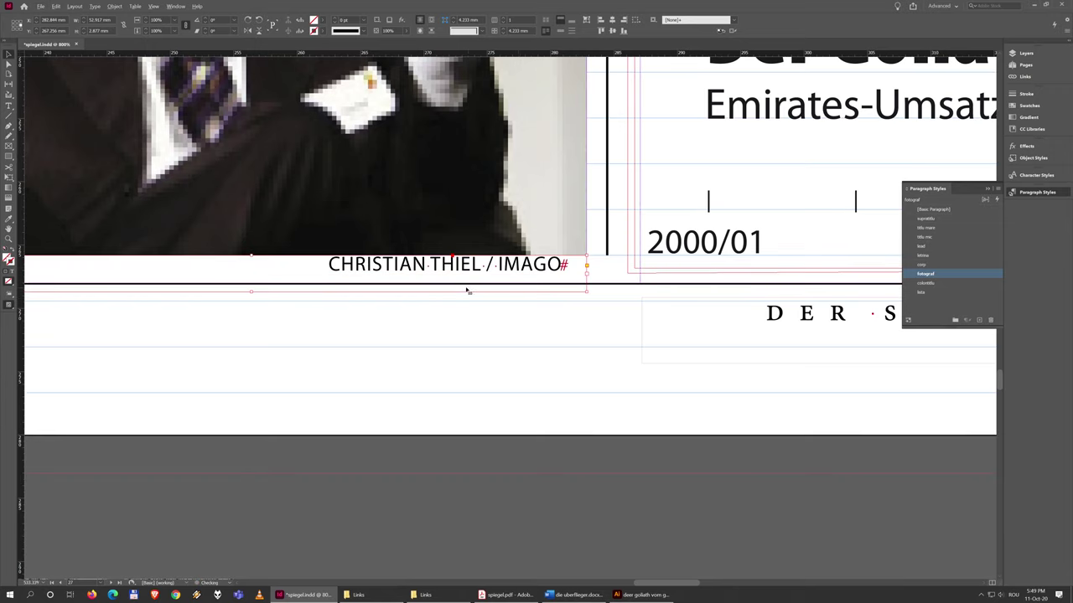
{"action": "left_click_drag", "start_coordinate": [251, 293], "coordinate": [259, 282]}
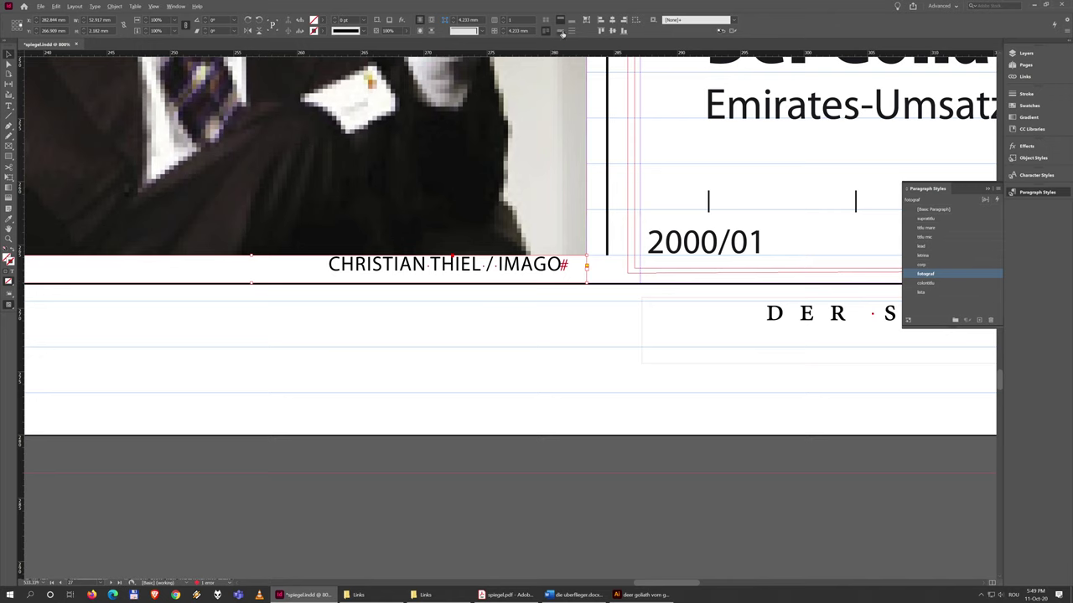
{"action": "key", "text": "w"}
{"action": "scroll", "coordinate": [591, 326], "scroll_direction": "down", "scroll_amount": 4}
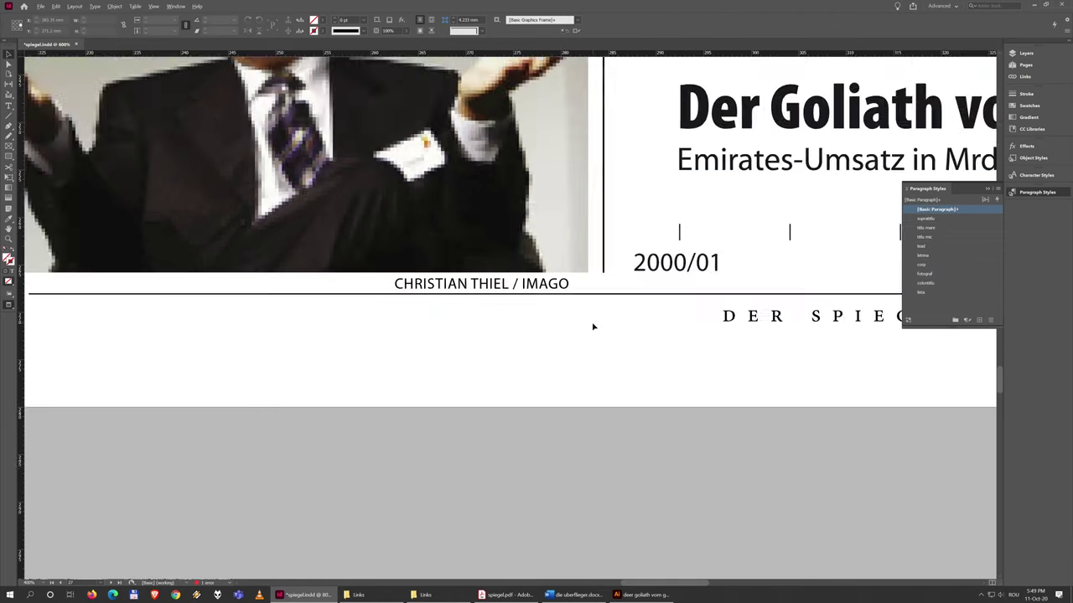